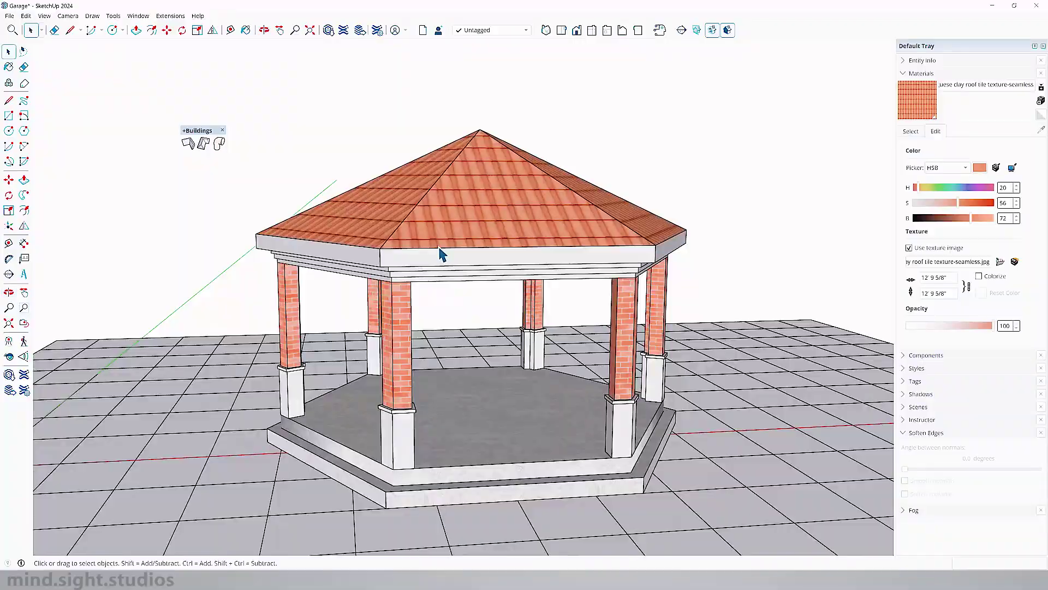
pyautogui.moveTo(435, 227)
pyautogui.mouseDown()
pyautogui.moveTo(367, 218)
pyautogui.moveTo(487, 160)
pyautogui.moveTo(423, 210)
pyautogui.mouseUp()
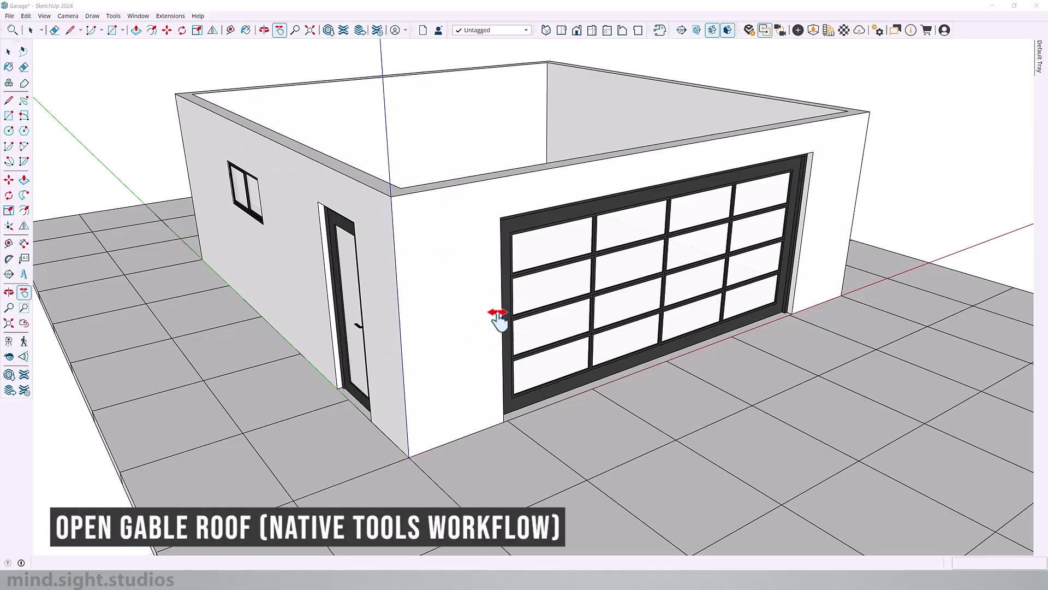
pyautogui.moveTo(427, 274); pyautogui.dragTo(928, 341, button='middle')
pyautogui.moveTo(428, 283); pyautogui.dragTo(505, 274)
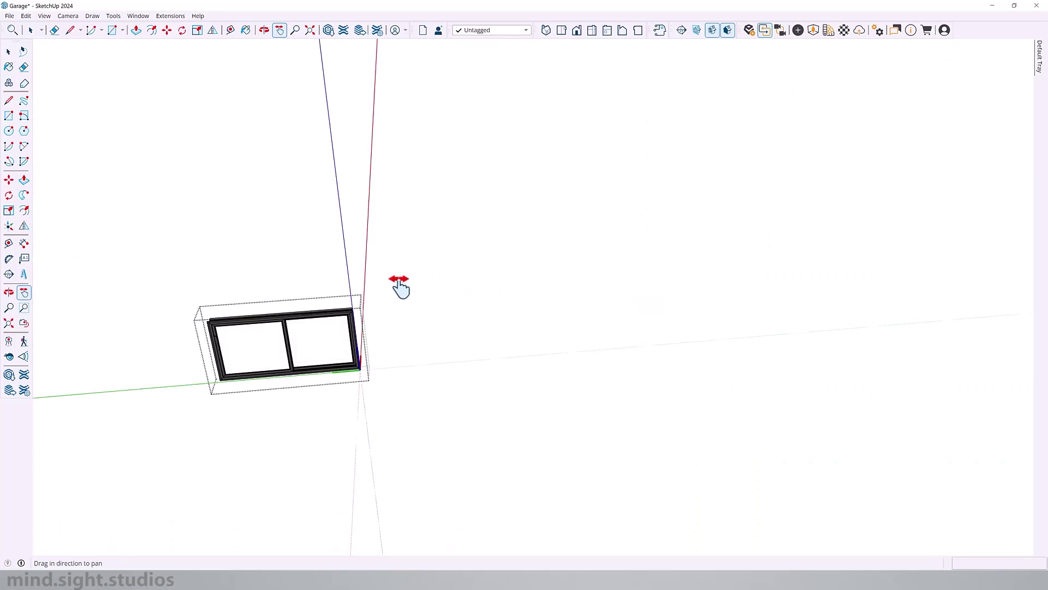
pyautogui.click(348, 283)
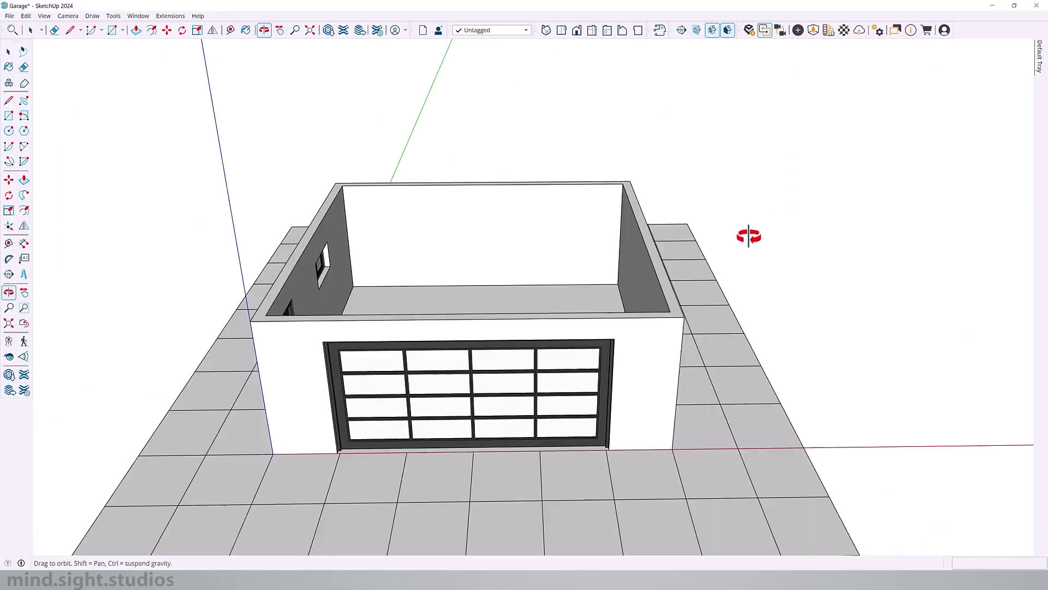
# Step: Open the garage walls group and draw a line across the front wall's top thickness at its midpoint
pyautogui.moveTo(748, 237); pyautogui.dragTo(775, 272, button='middle')
pyautogui.scroll(3, 622, 346)
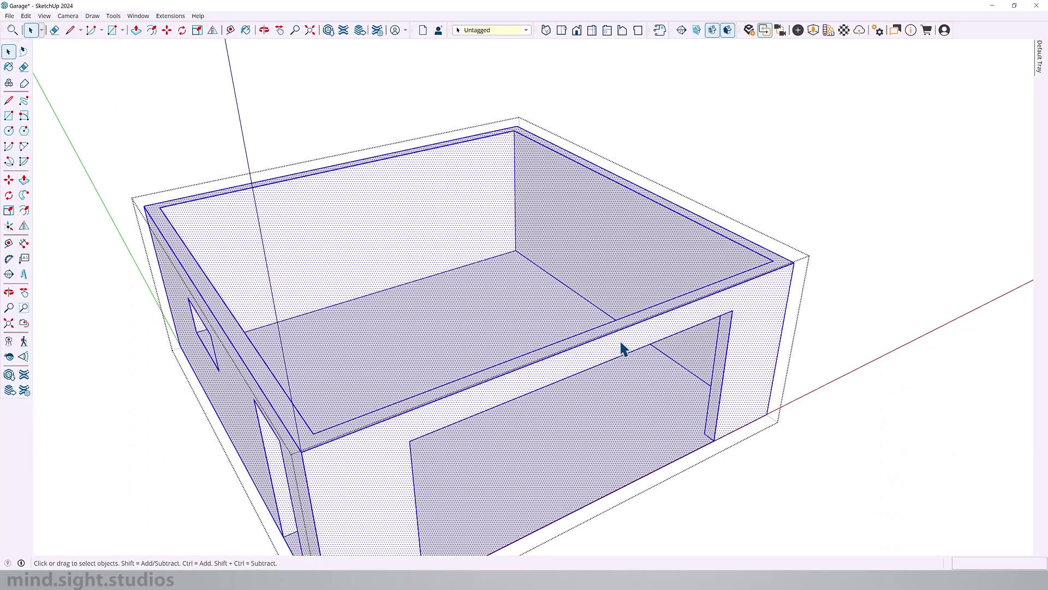
pyautogui.press('l')
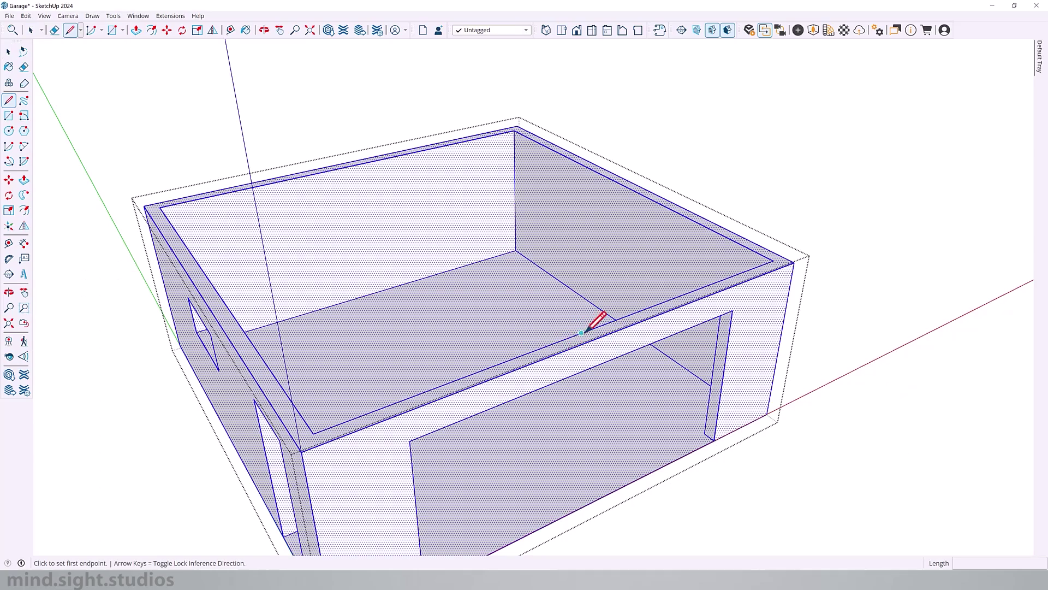
pyautogui.click(581, 333)
pyautogui.click(592, 341)
pyautogui.press('space')
# Step: Copy the midpoint line along the front wall's top to the inner corners at both ends
pyautogui.click(587, 337)
pyautogui.press('m')
pyautogui.press('ctrl')
pyautogui.click(591, 341)
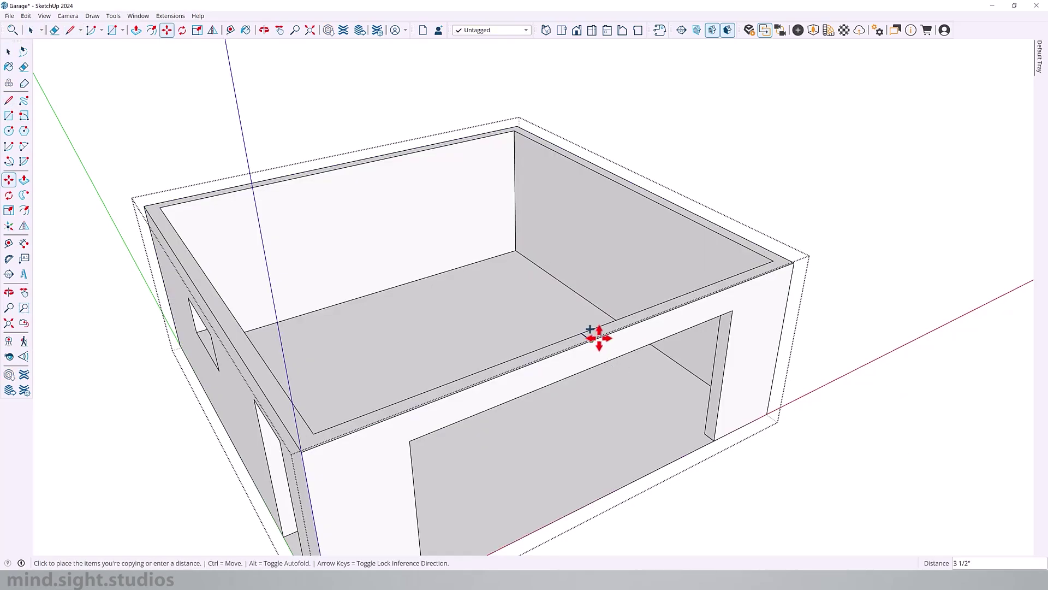
pyautogui.click(772, 261)
pyautogui.press('ctrl')
pyautogui.click(773, 262)
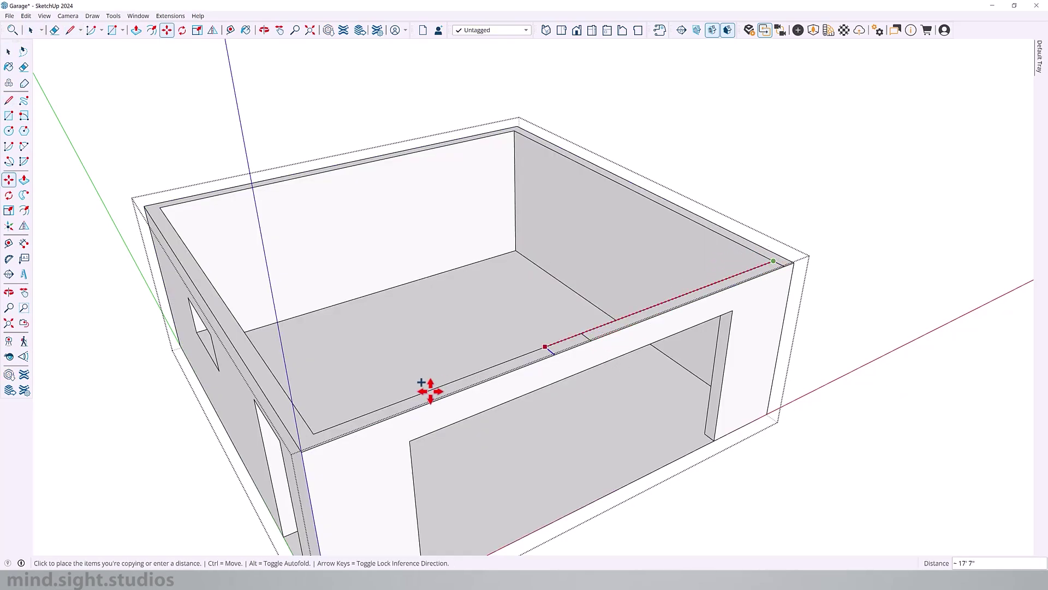
pyautogui.click(316, 431)
# Step: Copy the three short lines on the front wall's top onto the top of the back wall
pyautogui.press('space')
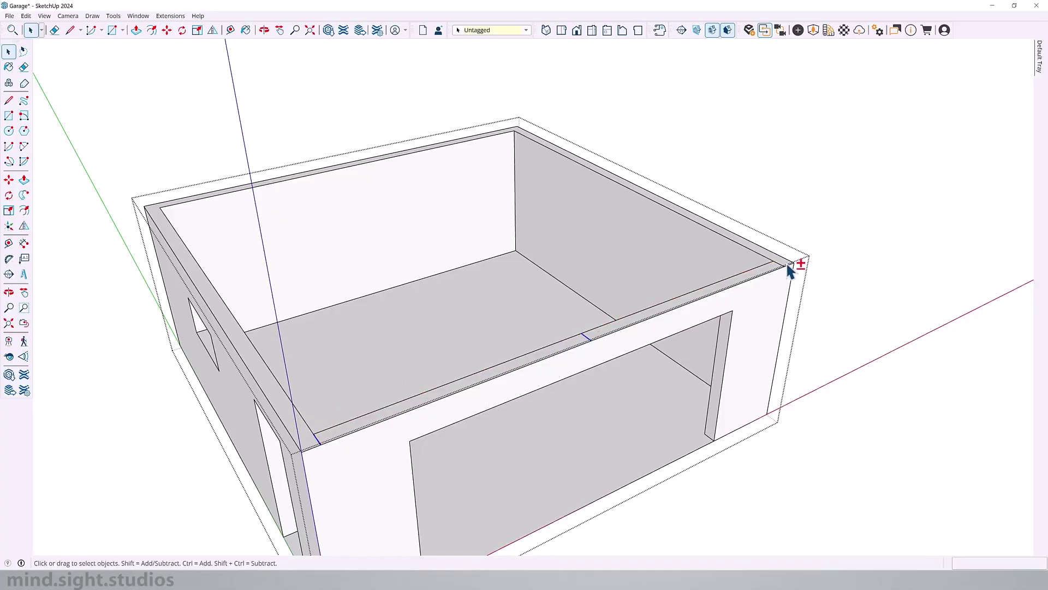
pyautogui.press('m')
pyautogui.click(782, 264)
pyautogui.press('ctrl')
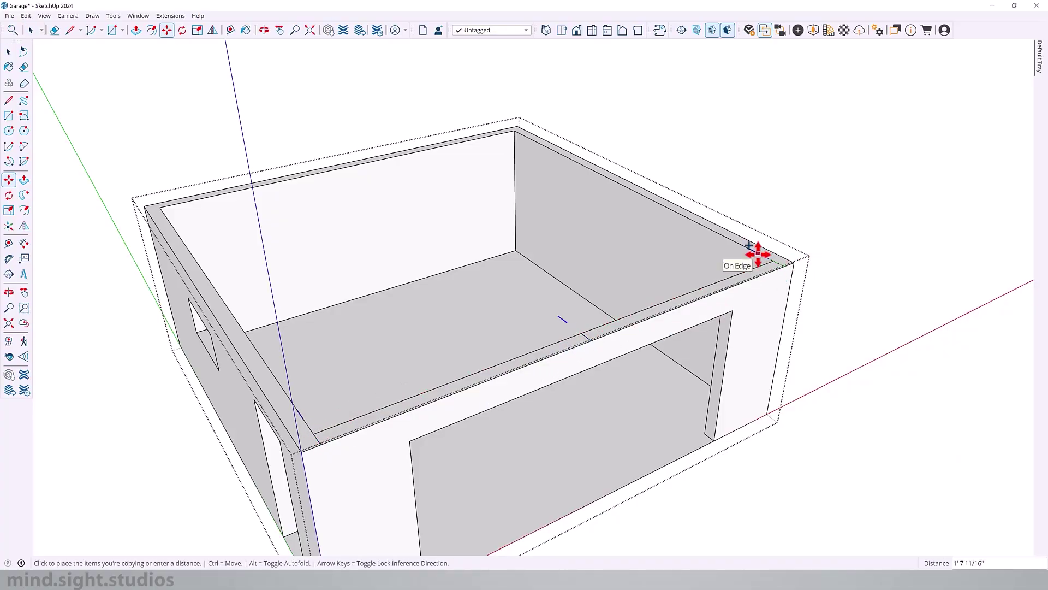
pyautogui.moveTo(480, 250); pyautogui.dragTo(407, 290, button='middle')
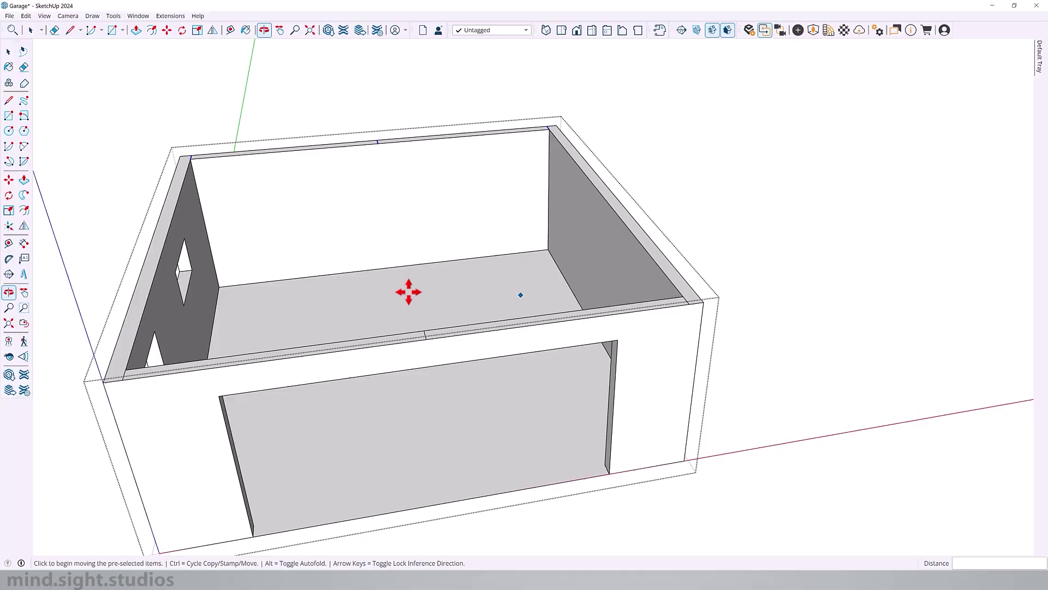
# Step: Raise the middle lines of the front and back walls vertically by 9' to form two gables
pyautogui.press('space')
pyautogui.press('m')
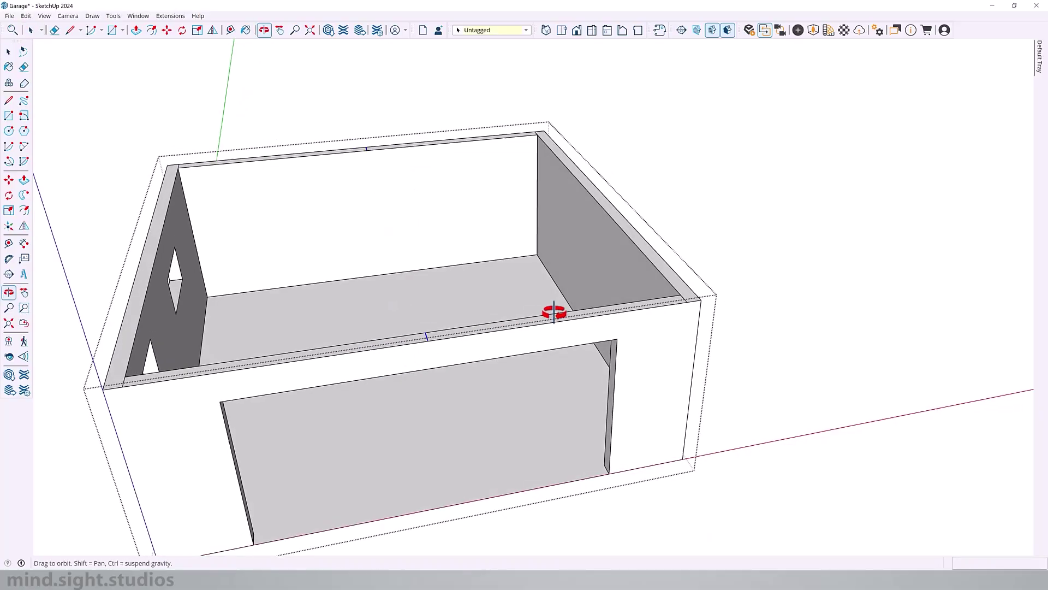
pyautogui.moveTo(554, 312); pyautogui.dragTo(477, 313, button='middle')
pyautogui.click(441, 357)
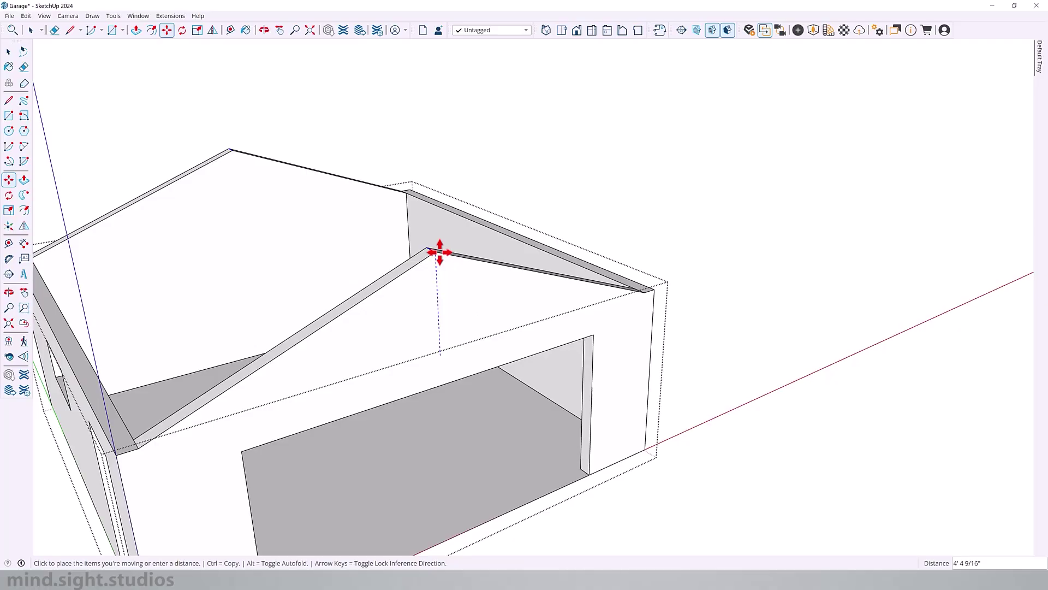
pyautogui.write('9')
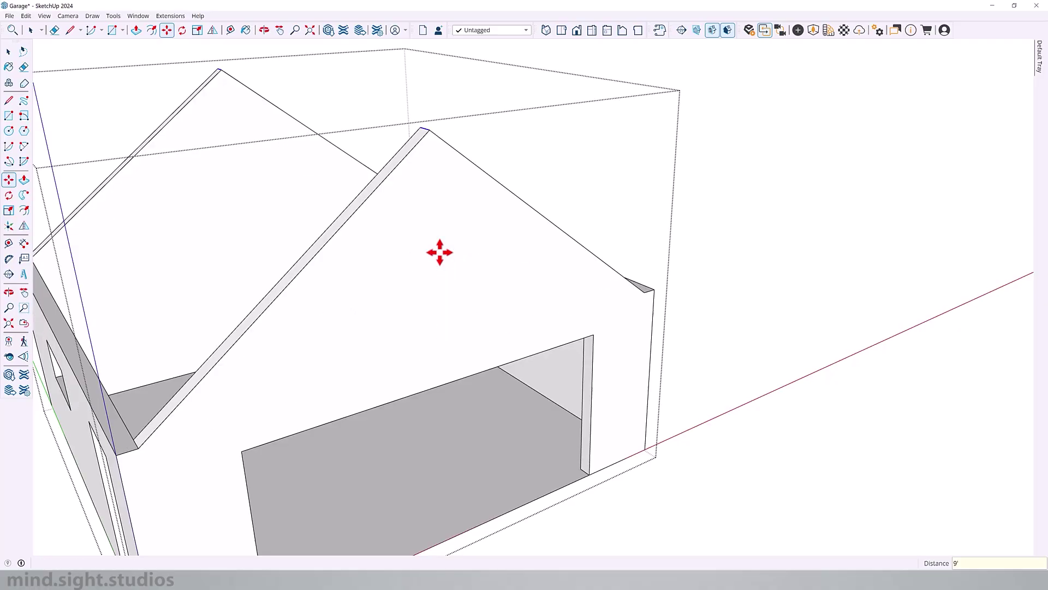
# Step: Draw a line on the front face that continues the gable slope down to the corner edge on the door side
pyautogui.press('o')
pyautogui.moveTo(543, 241); pyautogui.dragTo(281, 263)
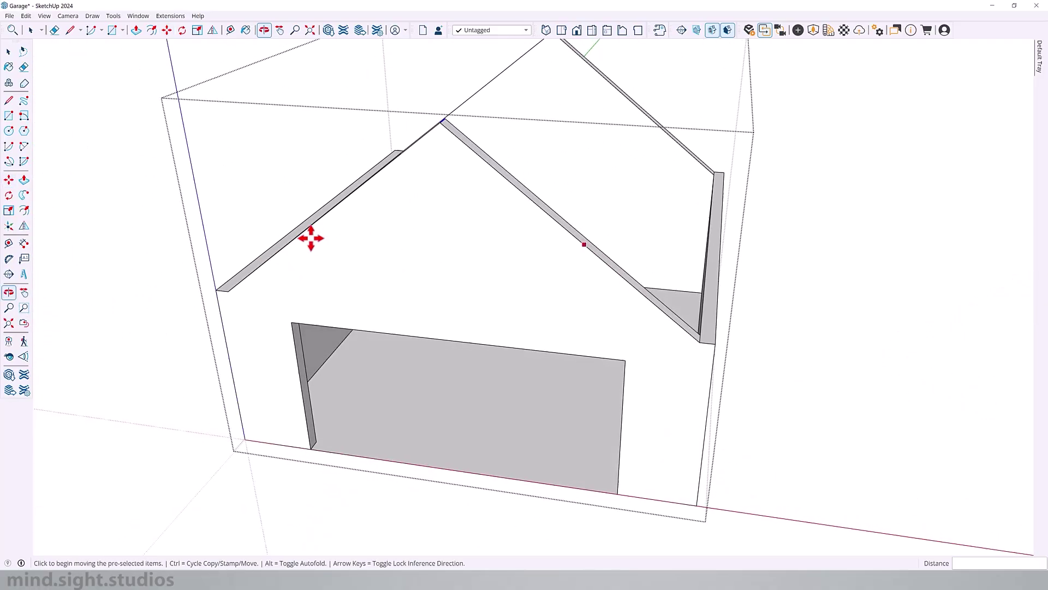
pyautogui.scroll(-3, 487, 213)
pyautogui.press('o')
pyautogui.moveTo(486, 213); pyautogui.dragTo(660, 196)
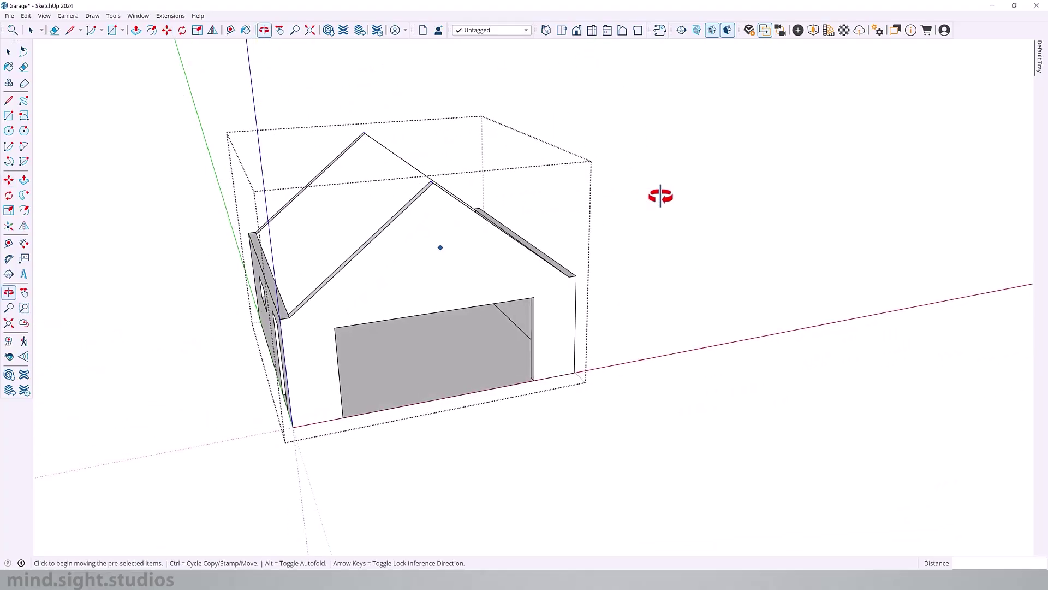
pyautogui.press('h')
pyautogui.keyDown('shift'); pyautogui.moveTo(368, 275); pyautogui.dragTo(430, 207, button='middle'); pyautogui.keyUp('shift')
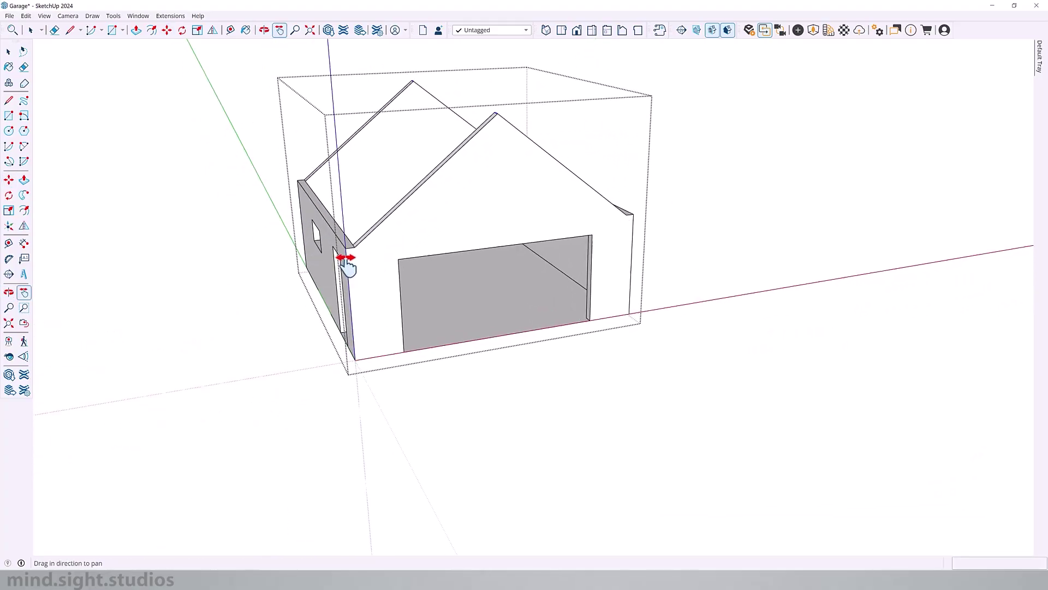
pyautogui.scroll(7, 347, 256)
pyautogui.moveTo(360, 241); pyautogui.dragTo(456, 222, button='middle')
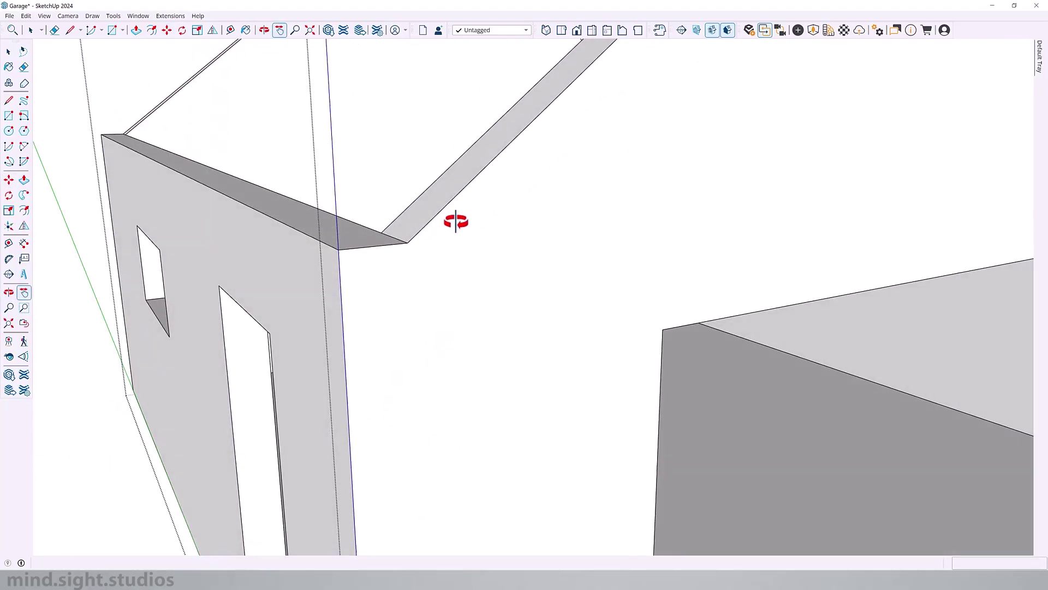
pyautogui.moveTo(398, 234); pyautogui.dragTo(412, 244, button='middle')
pyautogui.click(411, 243)
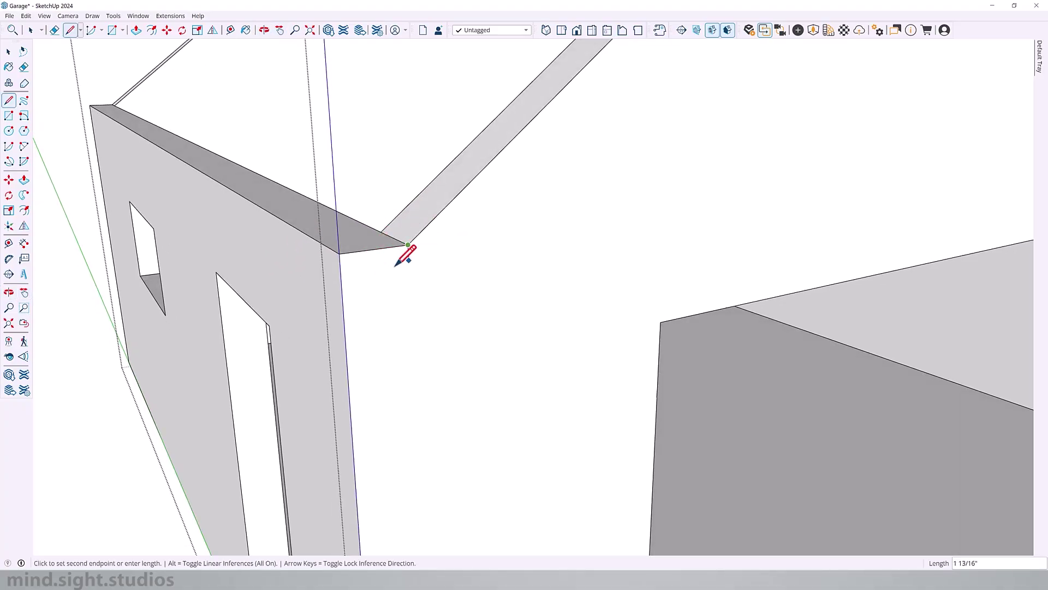
pyautogui.click(345, 282)
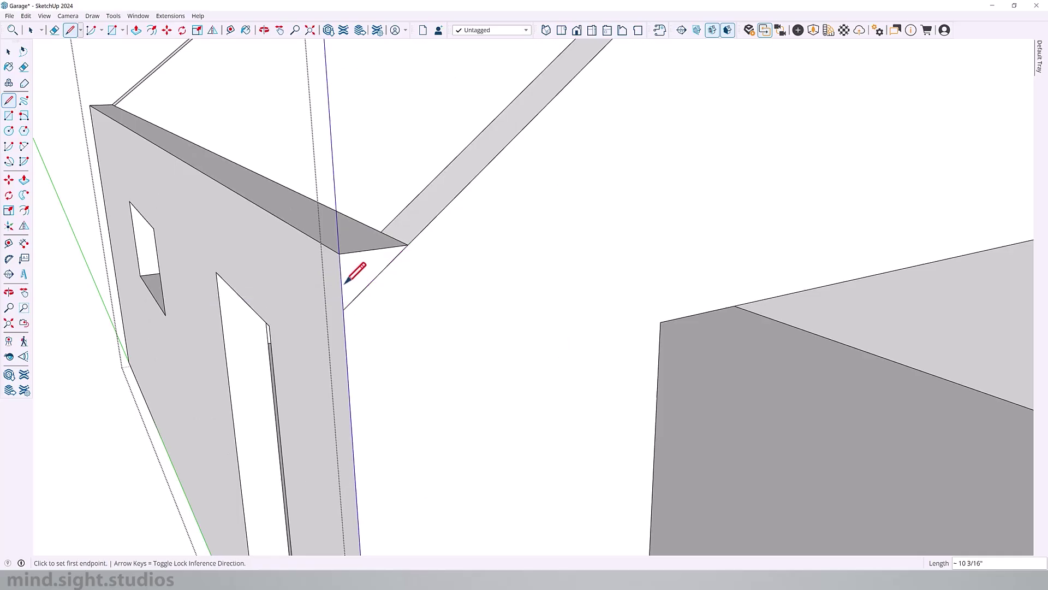
# Step: Push the small triangular face through to the back end of the door-side wall, sloping that wall's top
pyautogui.press('space')
pyautogui.click(365, 282)
pyautogui.press('p')
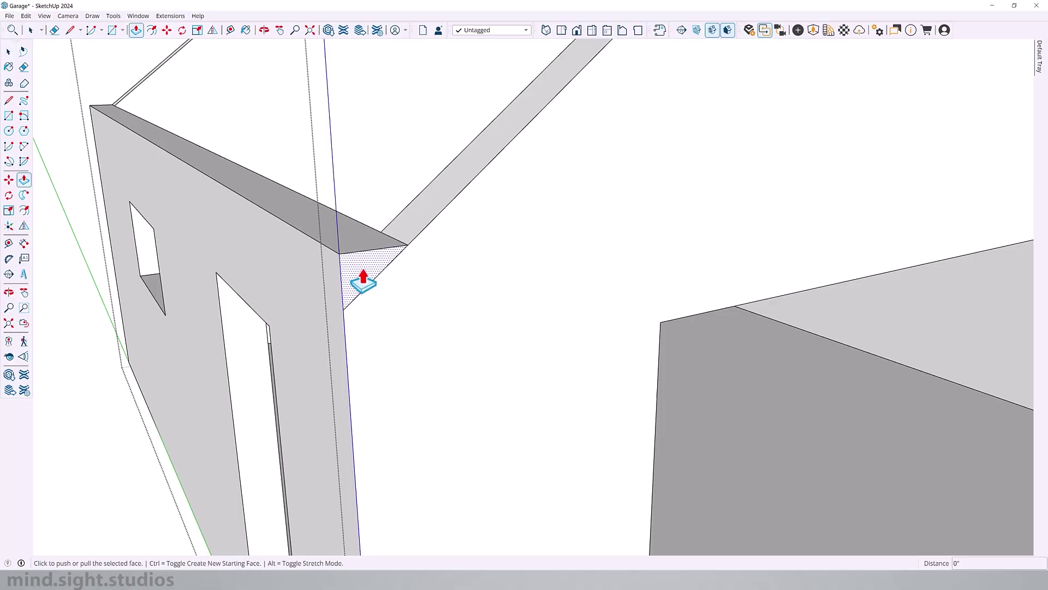
pyautogui.click(363, 279)
pyautogui.click(96, 138)
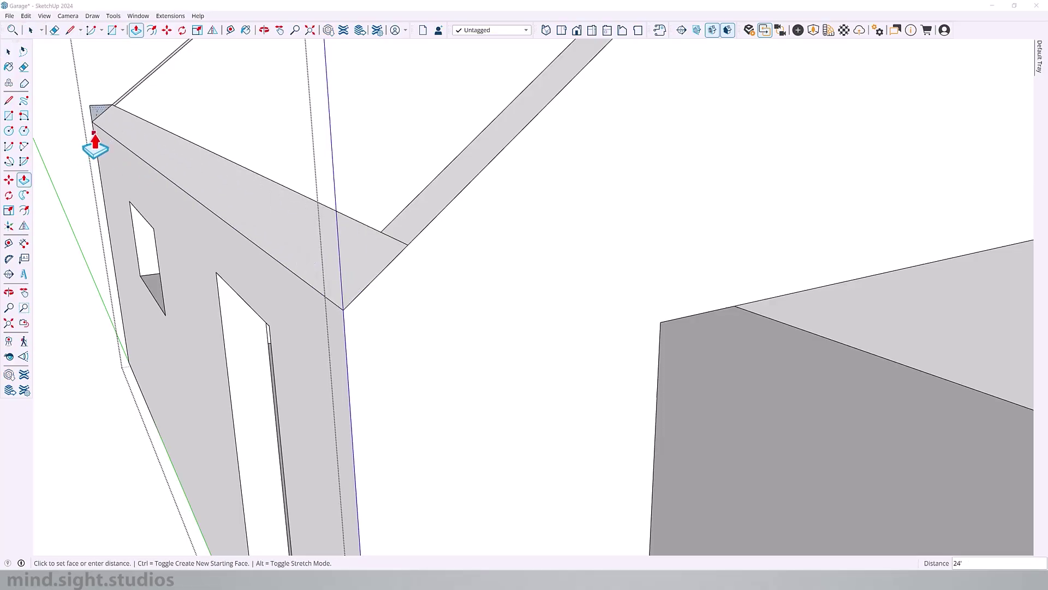
# Step: Erase the leftover edges at both ends of the door-side wall's sloped top
pyautogui.moveTo(448, 223); pyautogui.dragTo(589, 262, button='middle')
pyautogui.scroll(-3, 423, 252)
pyautogui.press('e')
pyautogui.scroll(1, 693, 309)
pyautogui.click(686, 320)
pyautogui.scroll(-1, 680, 318)
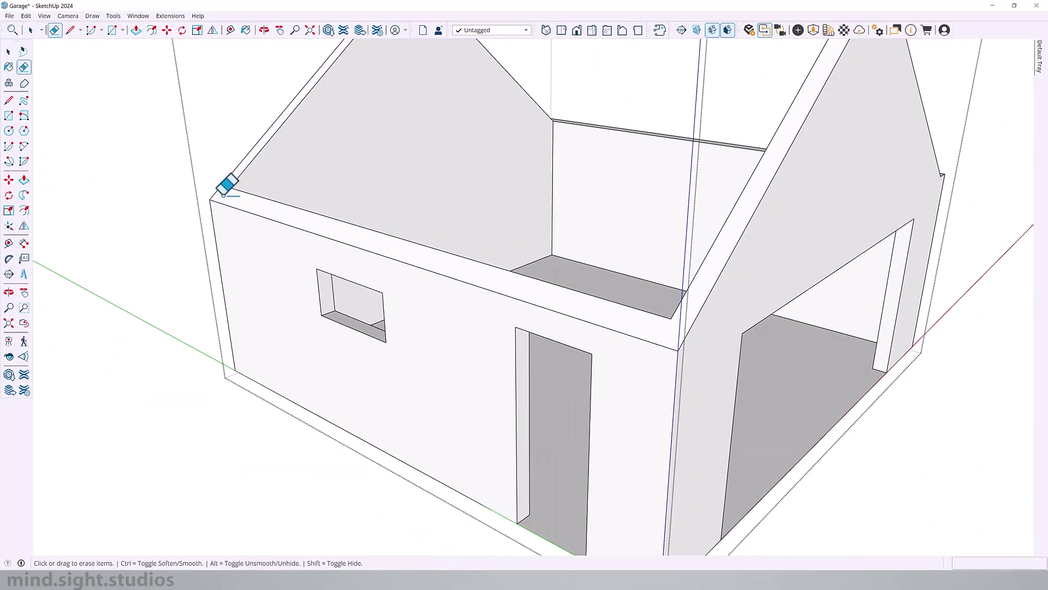
pyautogui.scroll(3, 224, 193)
pyautogui.click(231, 183)
pyautogui.scroll(-5, 230, 186)
# Step: Extend the gable slope to the opposite front corner and push the resulting triangle through that wall's full length
pyautogui.moveTo(569, 210); pyautogui.dragTo(324, 185, button='middle')
pyautogui.scroll(8, 797, 270)
pyautogui.press('l')
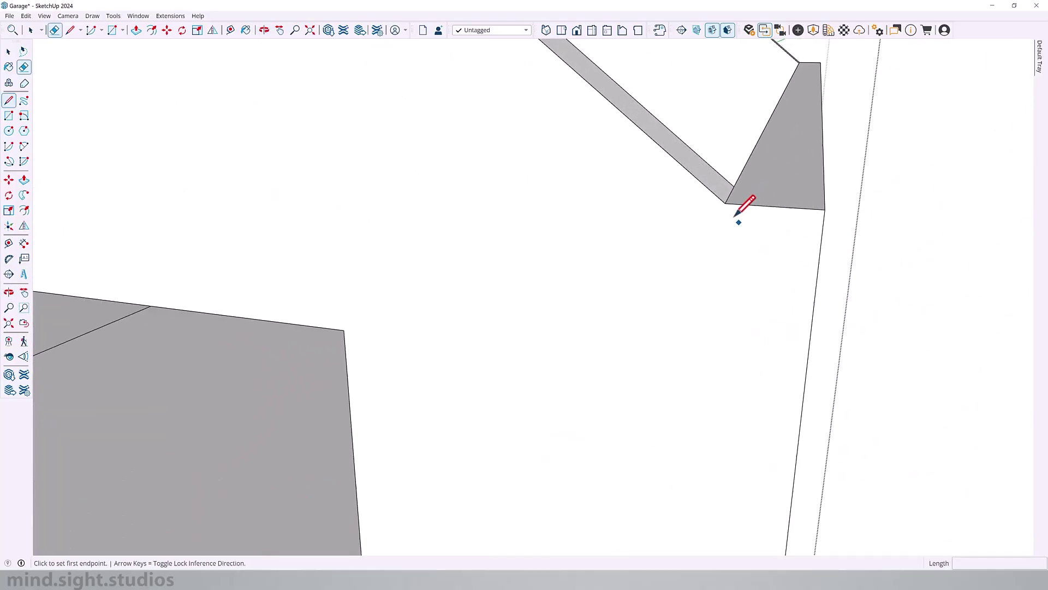
pyautogui.click(725, 204)
pyautogui.click(816, 283)
pyautogui.press('p')
pyautogui.doubleClick(801, 234)
# Step: Erase the leftover edges on the opposite wall's sloped top and exit the walls group
pyautogui.press('e')
pyautogui.click(730, 195)
pyautogui.scroll(-10, 727, 128)
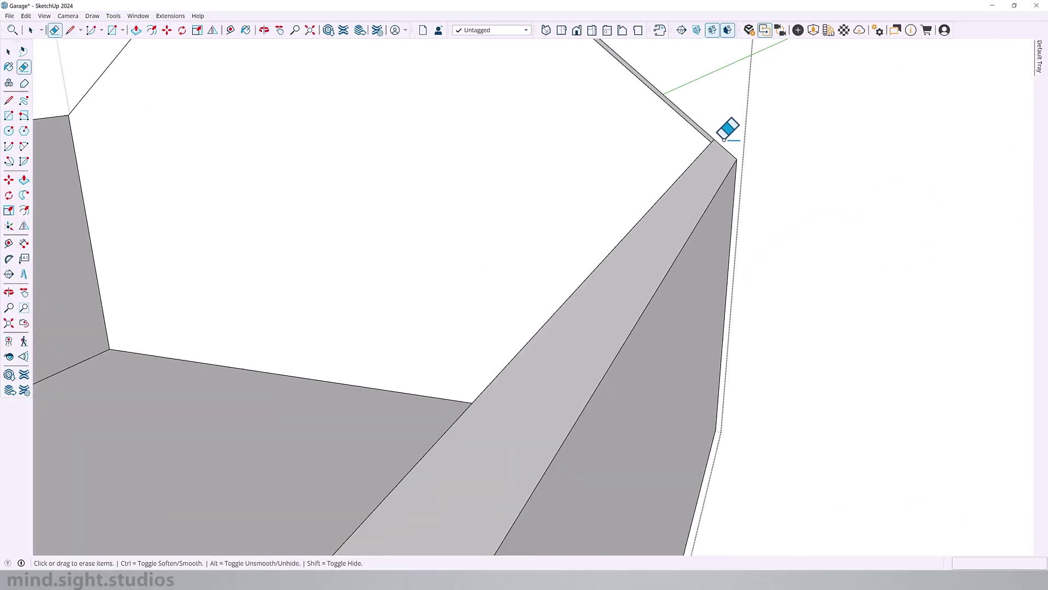
pyautogui.moveTo(491, 295); pyautogui.dragTo(727, 262, button='middle')
pyautogui.press('space')
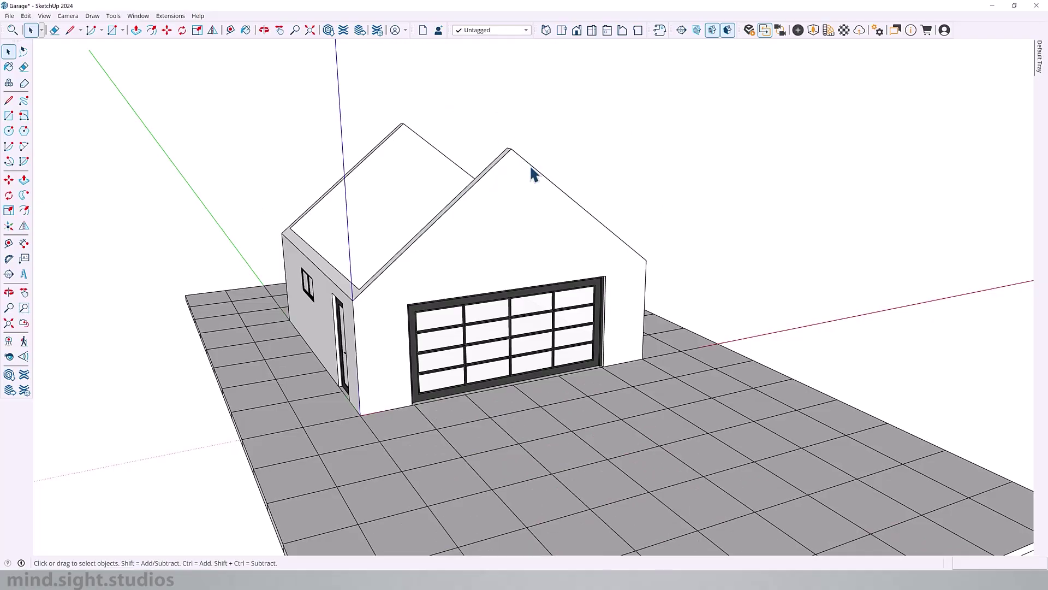
# Step: Draw a 1'6" line from the front eave corner on the door side, continuing the gable slope outward
pyautogui.click(531, 169)
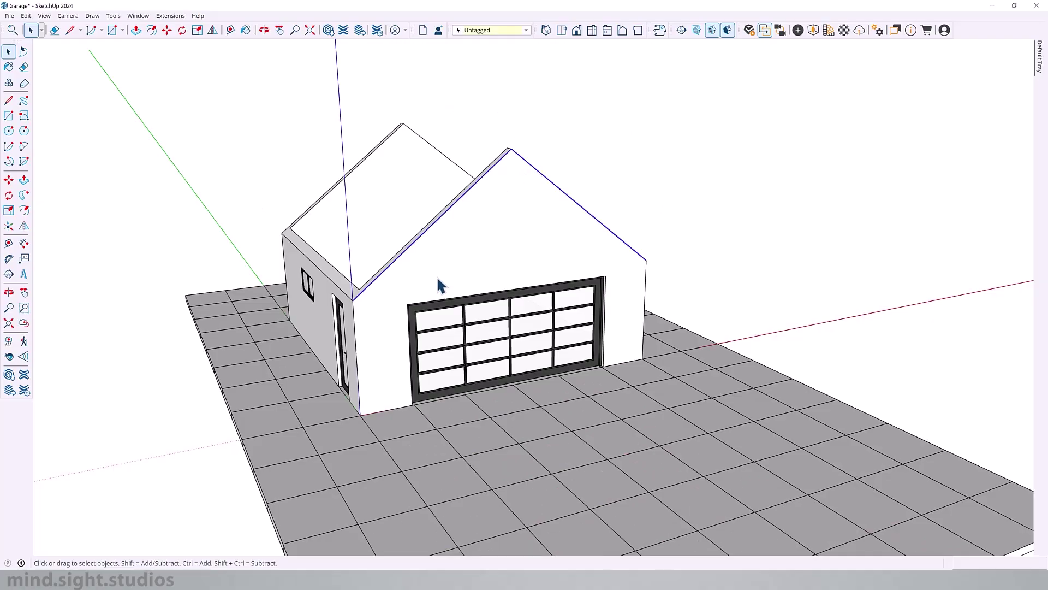
pyautogui.moveTo(437, 277); pyautogui.dragTo(398, 355, button='middle')
pyautogui.scroll(5, 382, 349)
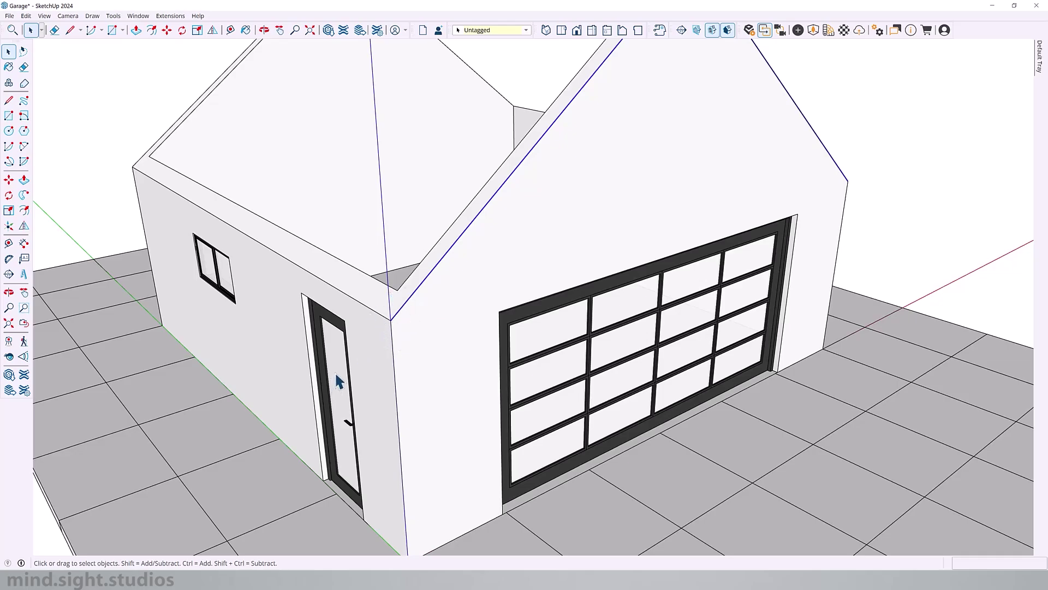
pyautogui.press('l')
pyautogui.click(391, 319)
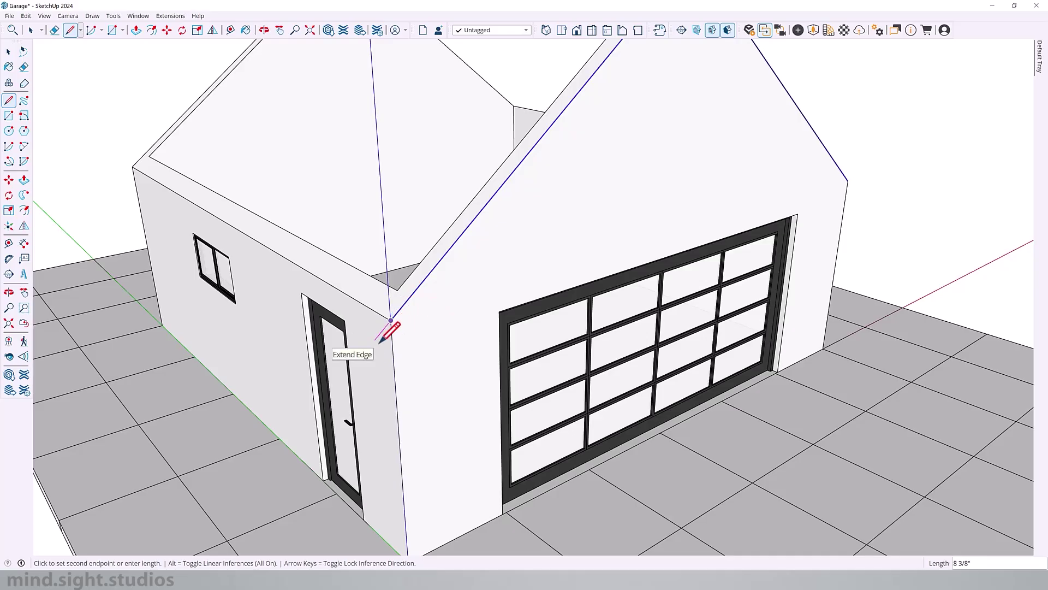
pyautogui.write("1'6")
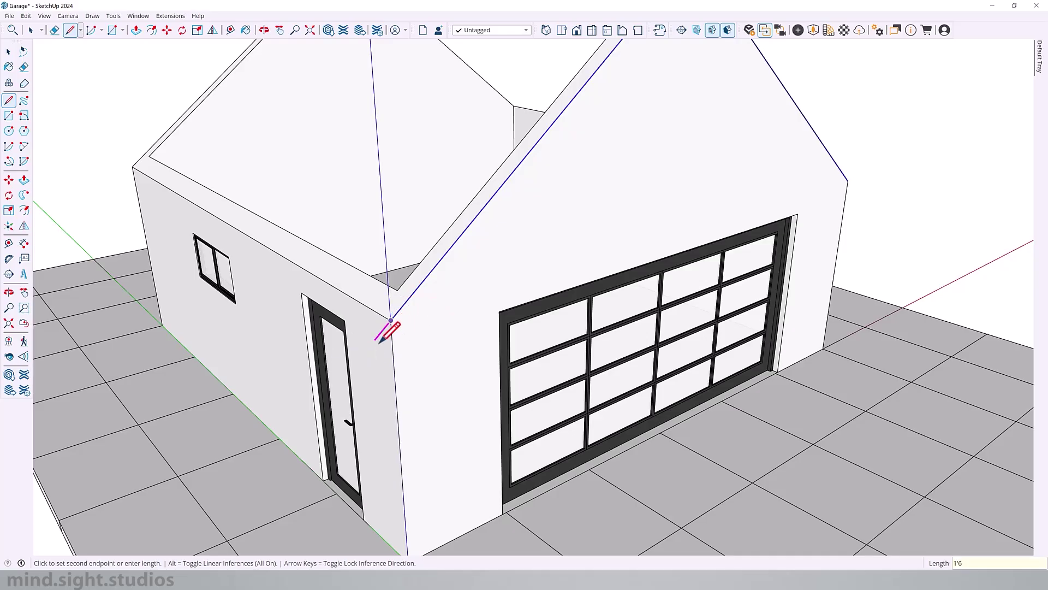
pyautogui.write('"')
pyautogui.press('Return')
pyautogui.moveTo(377, 339)
pyautogui.mouseDown(button='middle')
pyautogui.moveTo(286, 302)
pyautogui.moveTo(224, 312)
pyautogui.moveTo(316, 280)
pyautogui.moveTo(364, 281)
pyautogui.mouseUp(button='middle')
pyautogui.press('space')
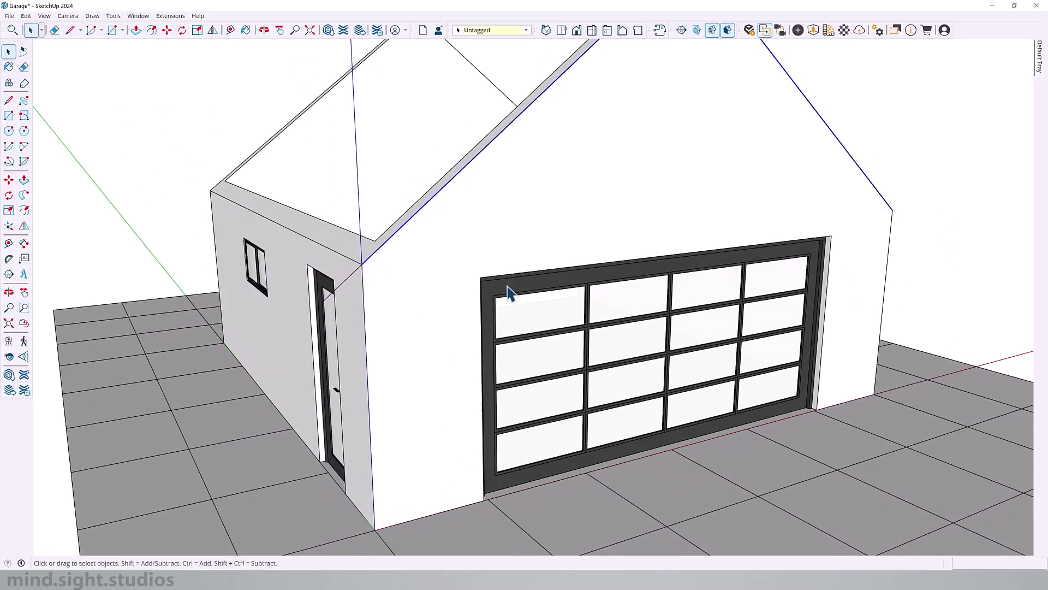
# Step: Place a horizontal guide outward from the door-side eave corner and a vertical guide about 2' long down from its end
pyautogui.moveTo(508, 292); pyautogui.dragTo(304, 279, button='middle')
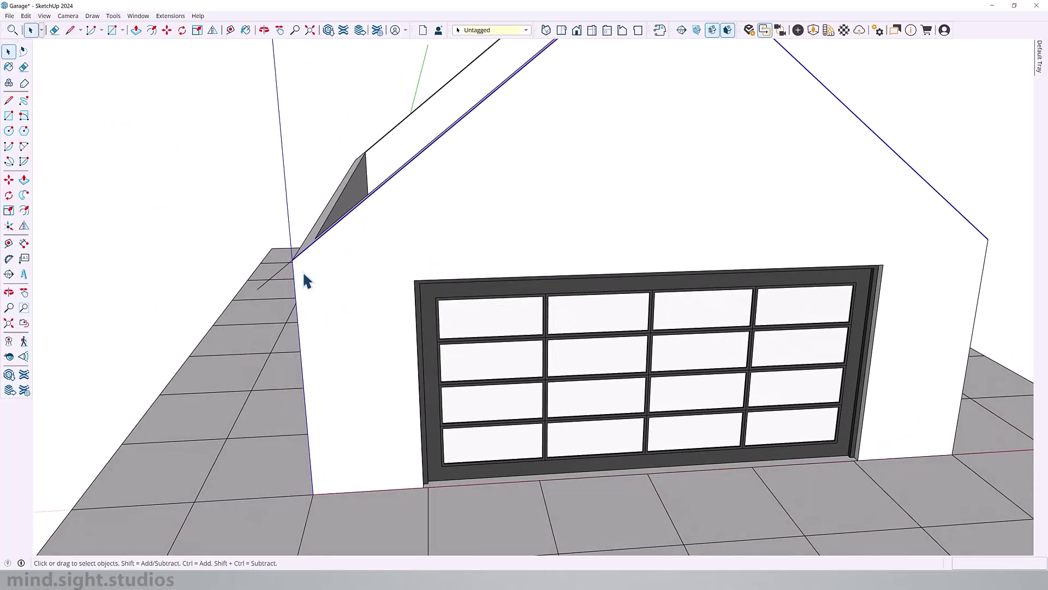
pyautogui.click(9, 244)
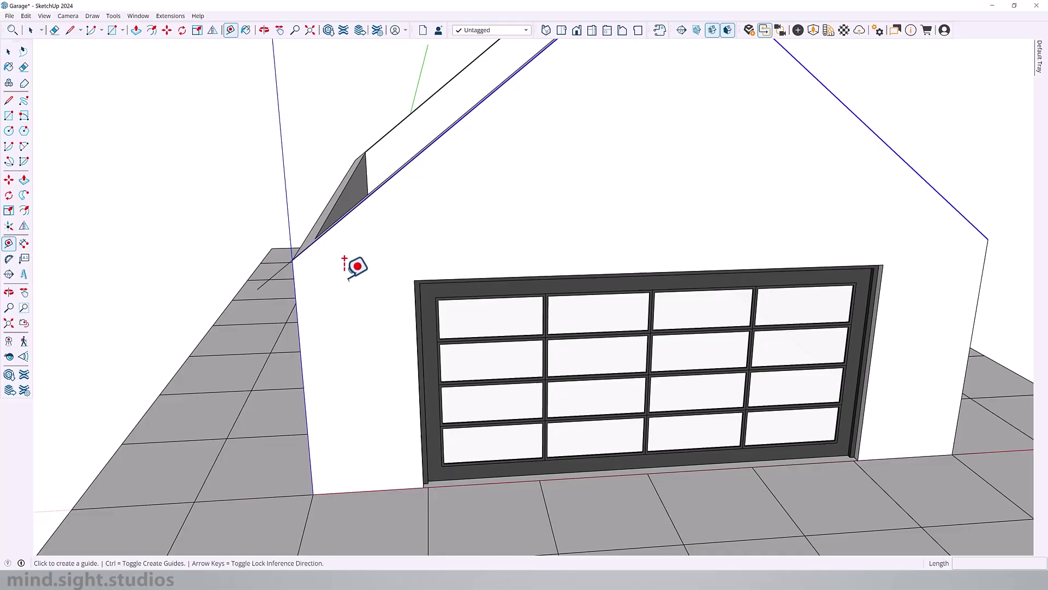
pyautogui.moveTo(351, 265); pyautogui.dragTo(301, 188, button='middle')
pyautogui.click(366, 240)
pyautogui.write('1\' 5 5/16"')
pyautogui.press('Return')
pyautogui.click(289, 192)
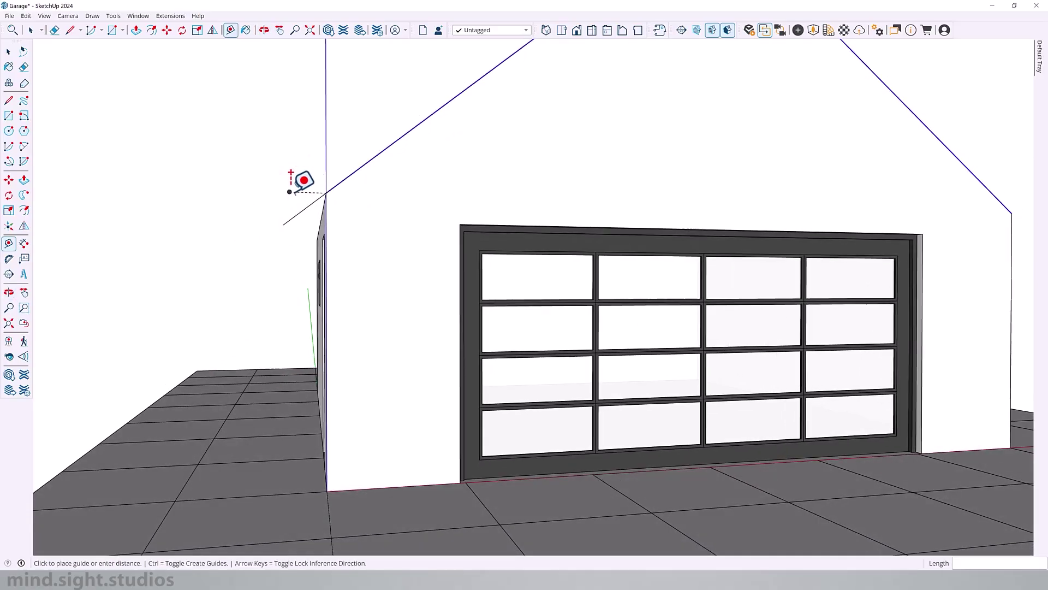
pyautogui.write('2\' 9/16"')
pyautogui.press('Return')
# Step: Trim the door-side slope line at the vertical guide using a temporary vertical line, erasing the overhanging end and that helper line
pyautogui.moveTo(335, 241); pyautogui.dragTo(283, 245, button='middle')
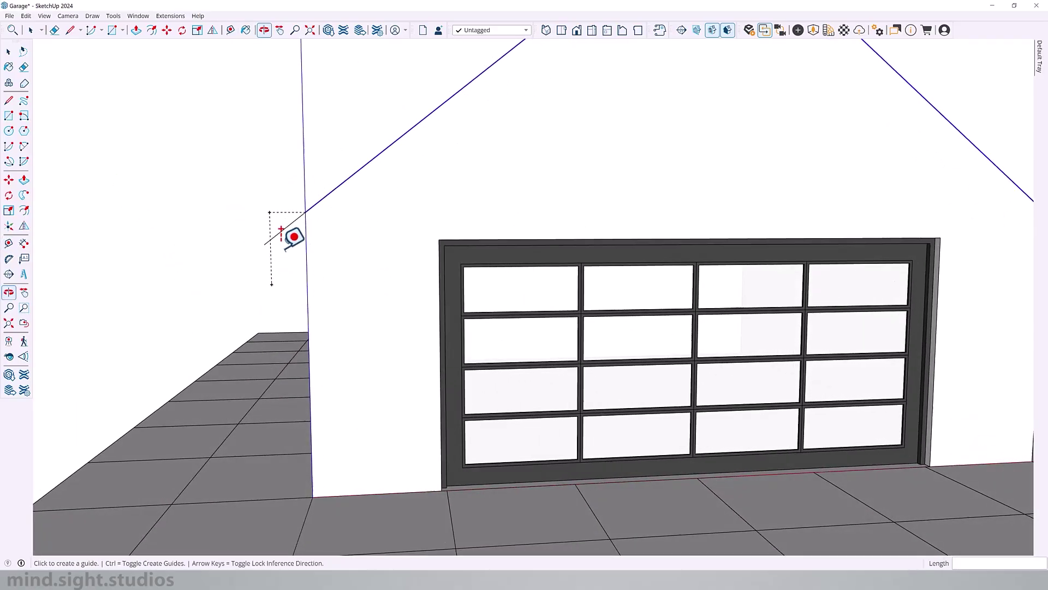
pyautogui.scroll(4, 267, 246)
pyautogui.press('l')
pyautogui.click(270, 163)
pyautogui.click(273, 272)
pyautogui.press('e')
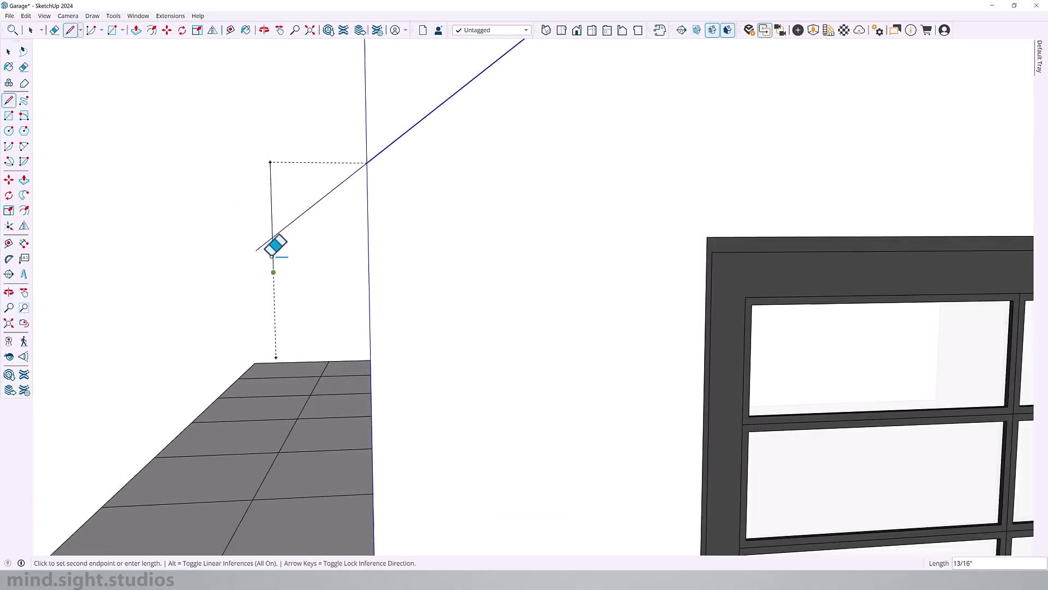
pyautogui.click(265, 243)
pyautogui.press('space')
pyautogui.click(273, 205)
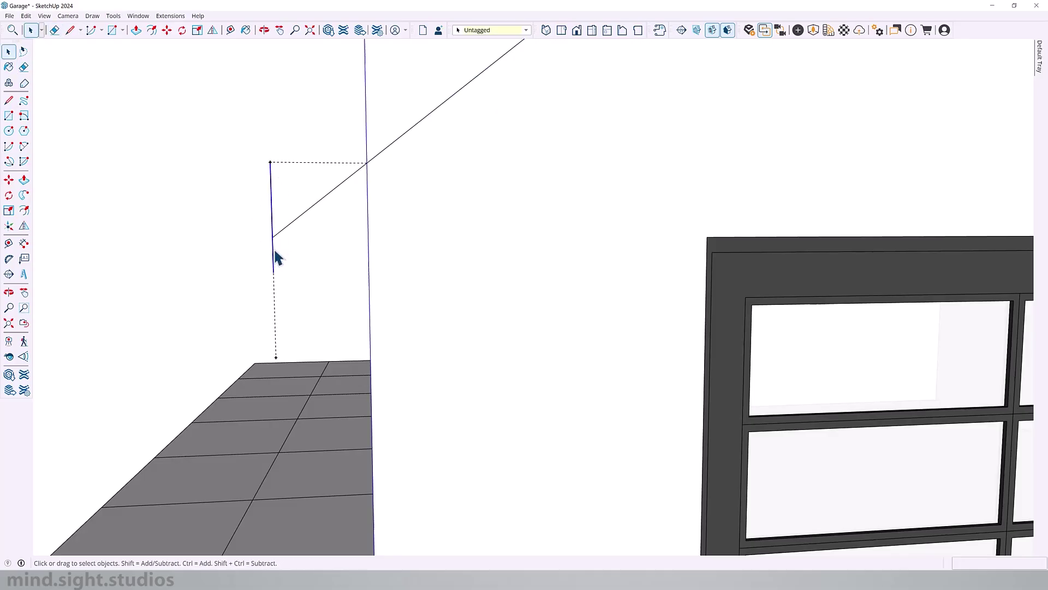
pyautogui.press('Delete')
# Step: Offset the full gable slope outline, including both eave extensions, outward by 10"
pyautogui.scroll(-5, 293, 228)
pyautogui.moveTo(294, 227); pyautogui.dragTo(288, 184, button='middle')
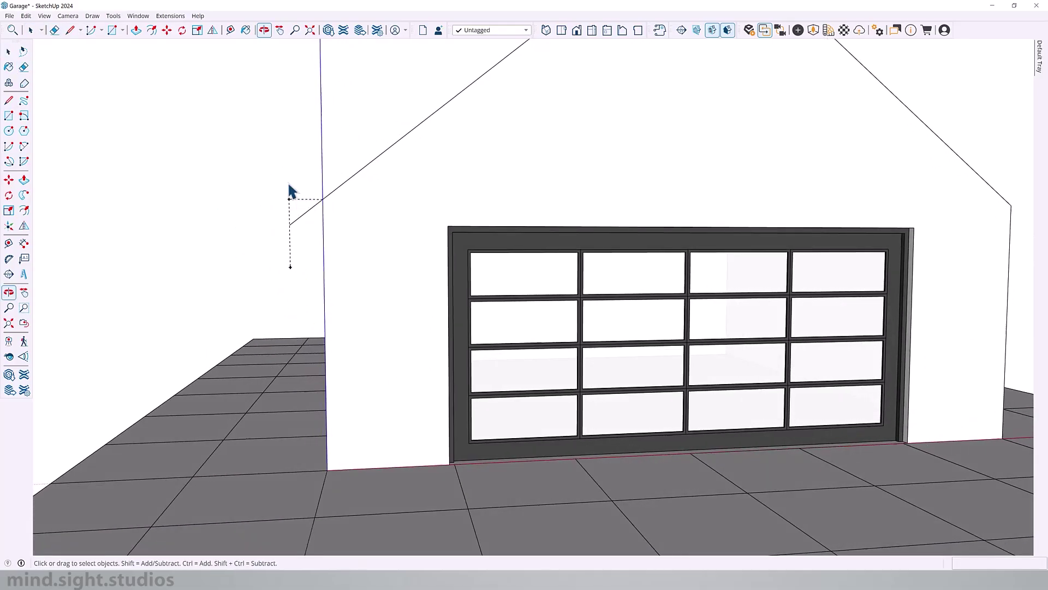
pyautogui.scroll(-3, 99, 258)
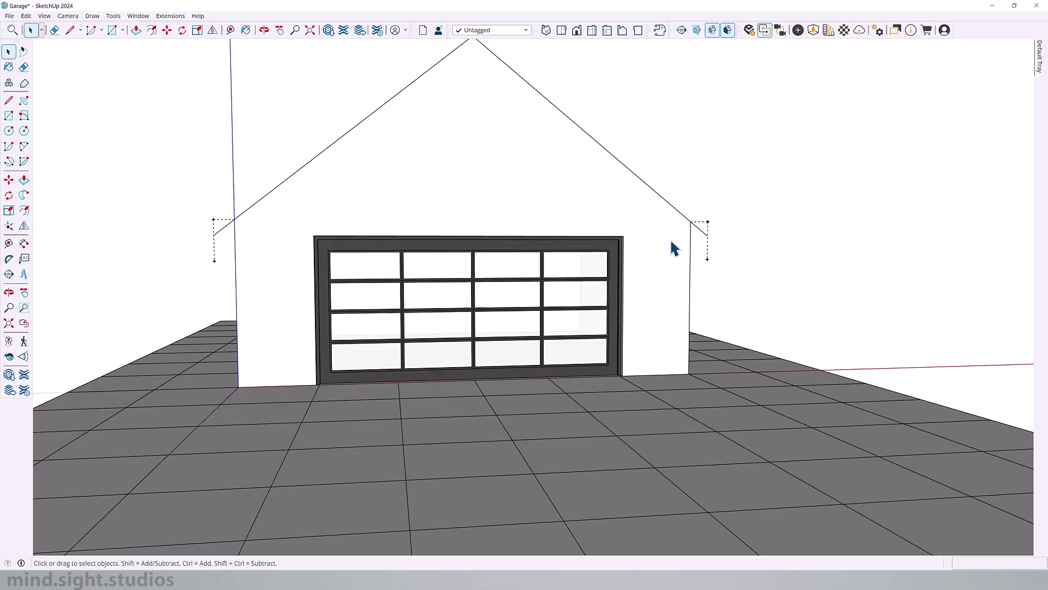
pyautogui.tripleClick(702, 231)
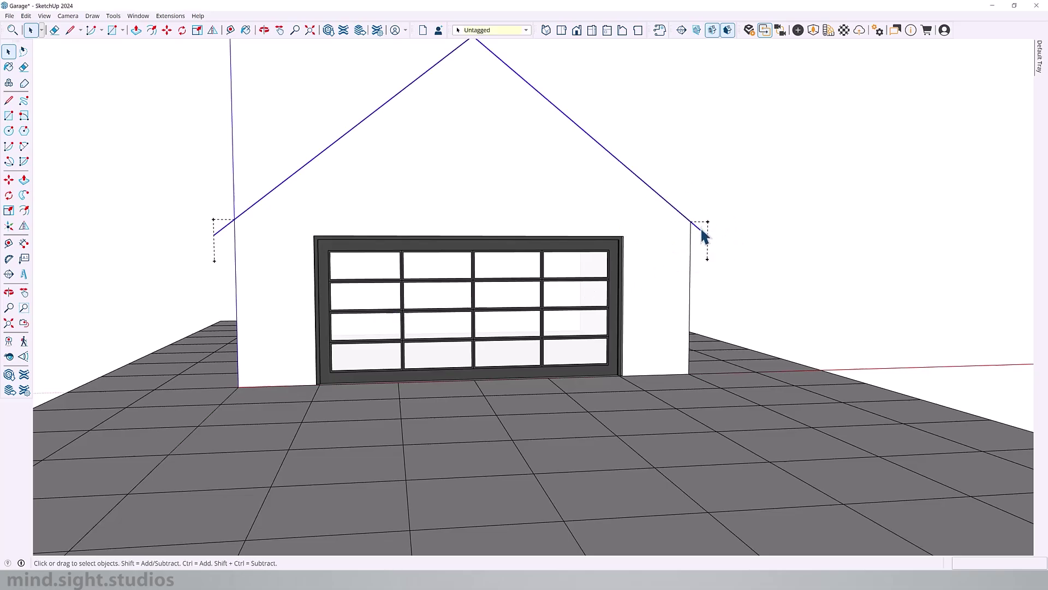
pyautogui.press('f')
pyautogui.click(672, 206)
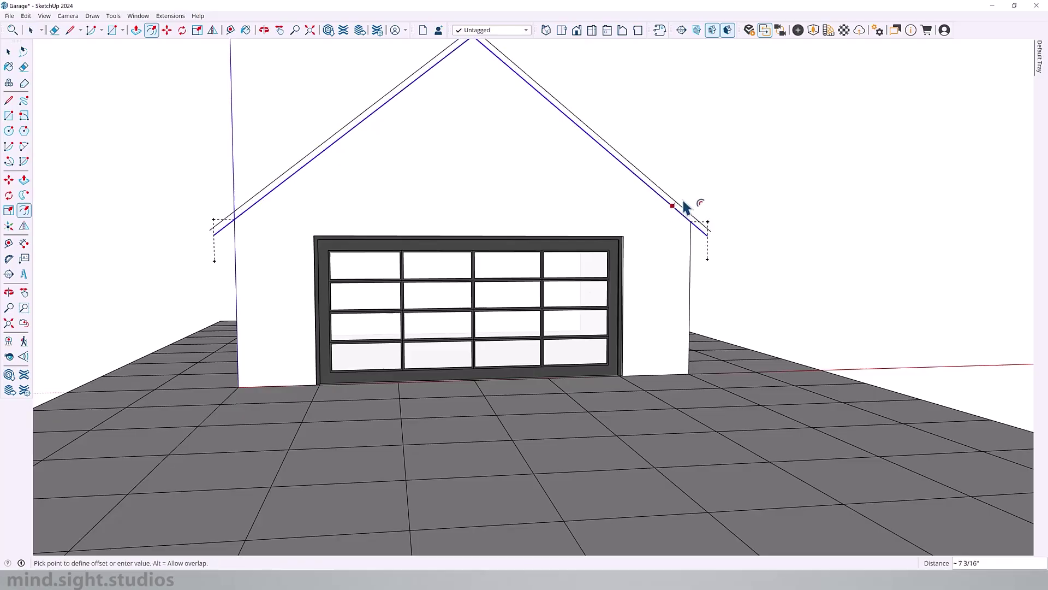
pyautogui.scroll(-2, 669, 219)
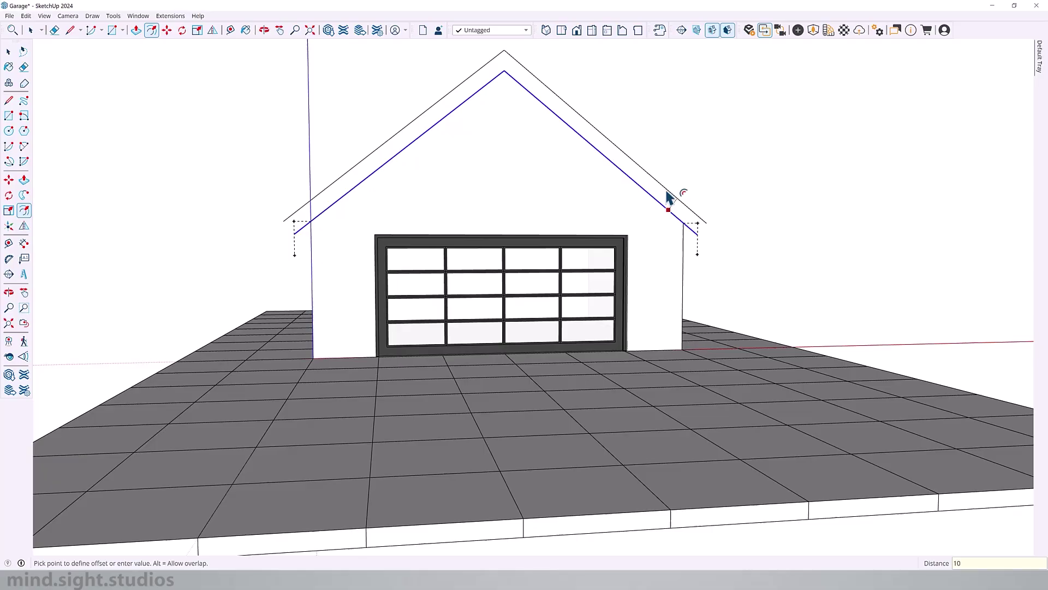
pyautogui.press('Return')
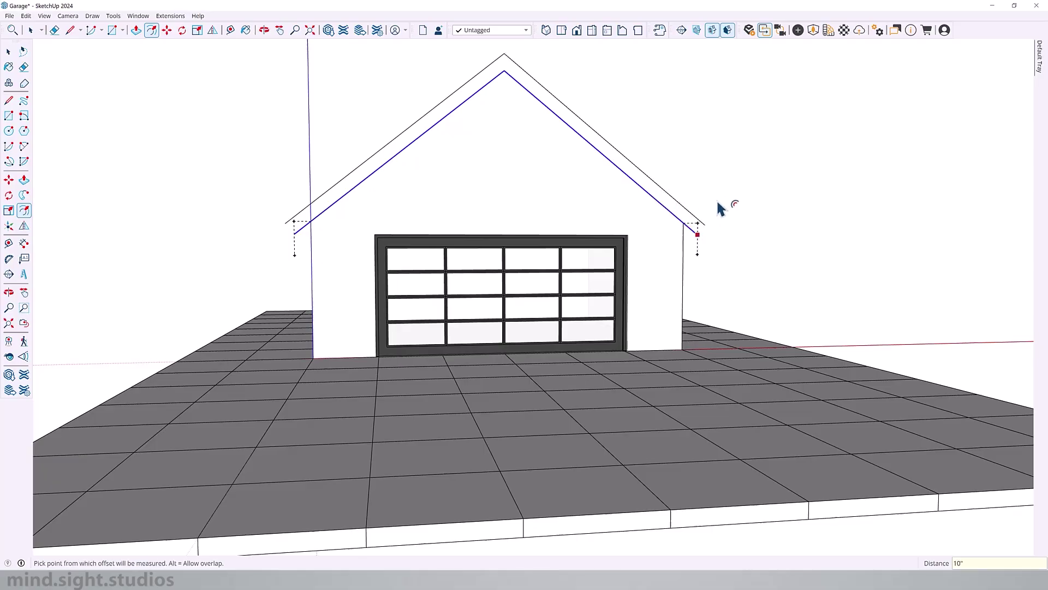
# Step: Close both eave ends of the roof profile with vertical lines and erase the offset line ends that stick out
pyautogui.press('l')
pyautogui.click(697, 233)
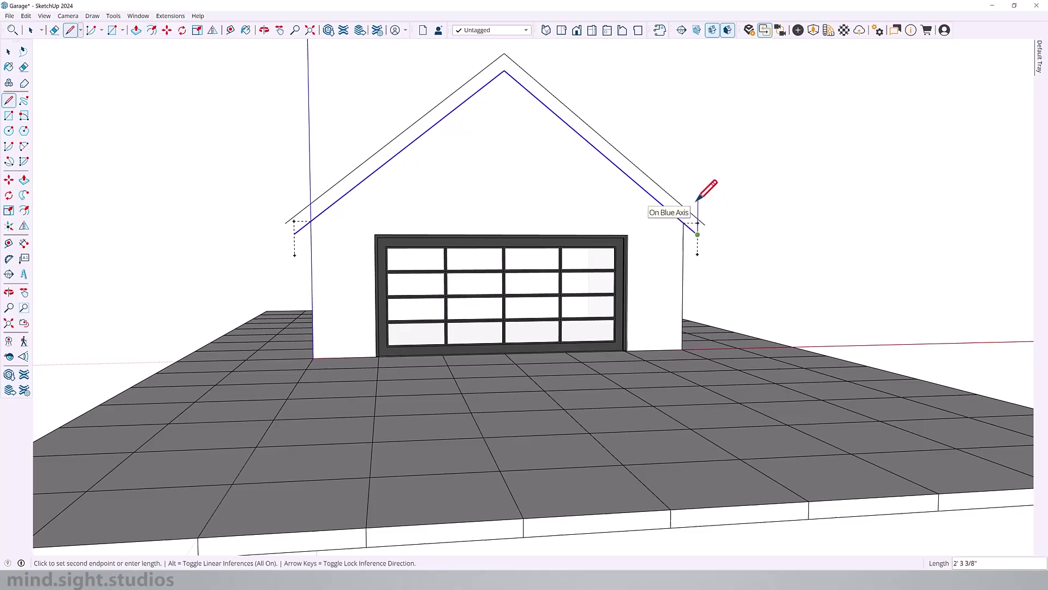
pyautogui.press('e')
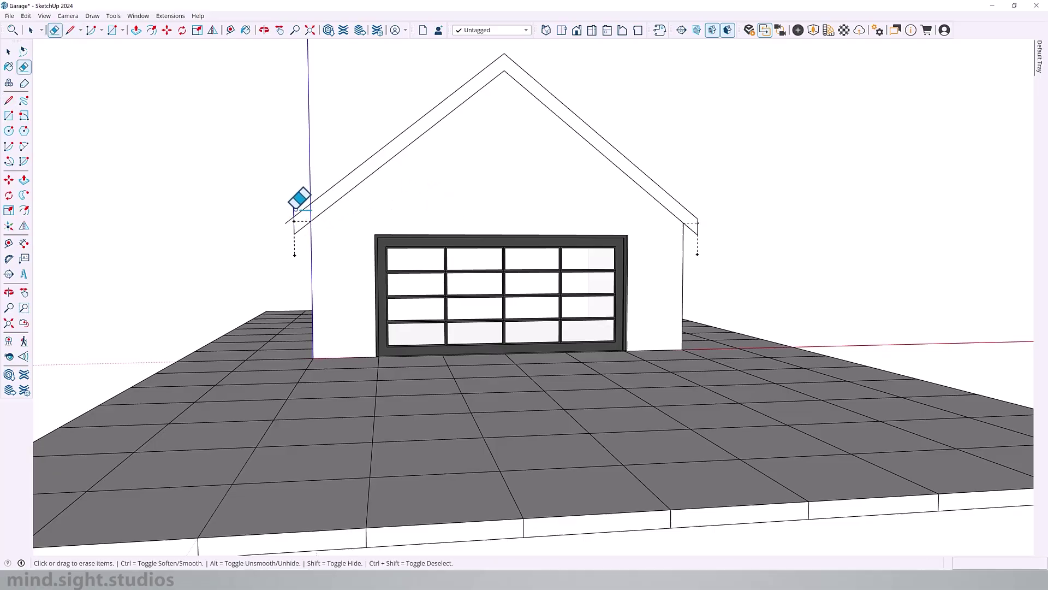
pyautogui.press('space')
pyautogui.press('o')
pyautogui.moveTo(538, 178); pyautogui.dragTo(478, 199)
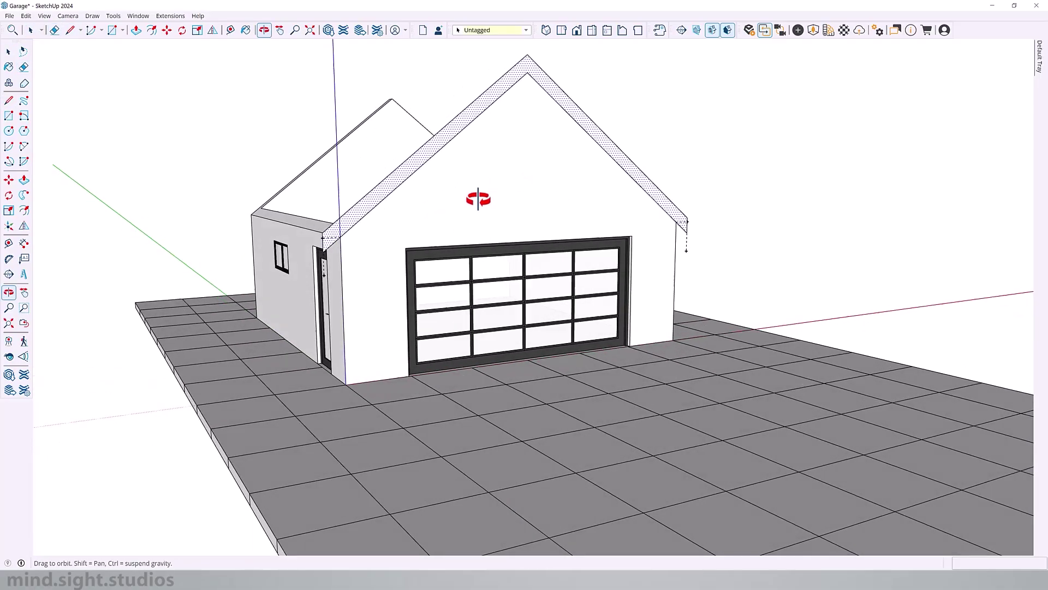
# Step: Delete the construction guides at both eaves
pyautogui.moveTo(479, 200); pyautogui.dragTo(348, 231, button='middle')
pyautogui.press('e')
pyautogui.click(293, 258)
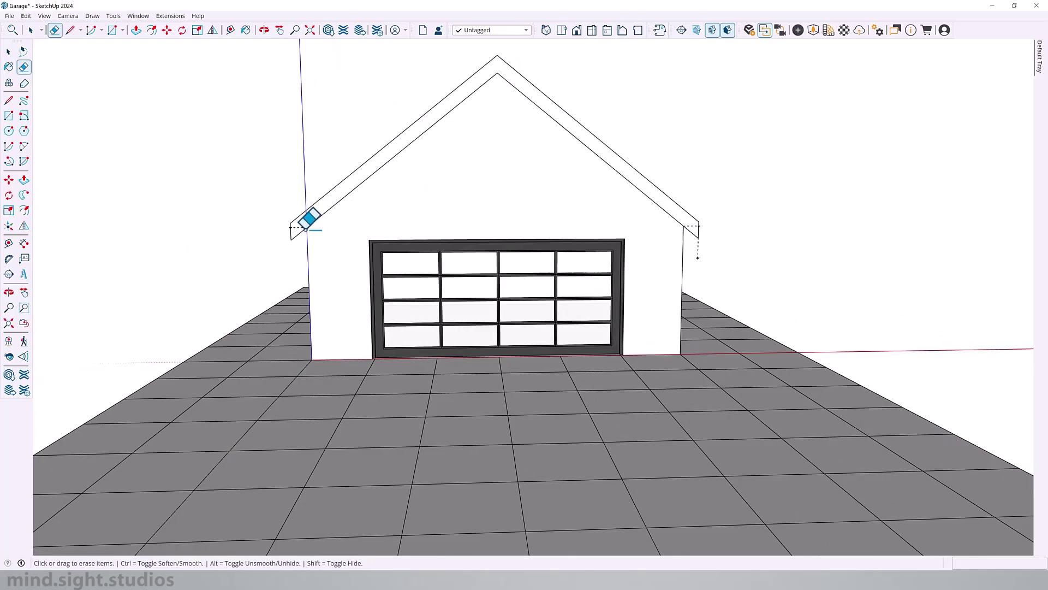
pyautogui.press('space')
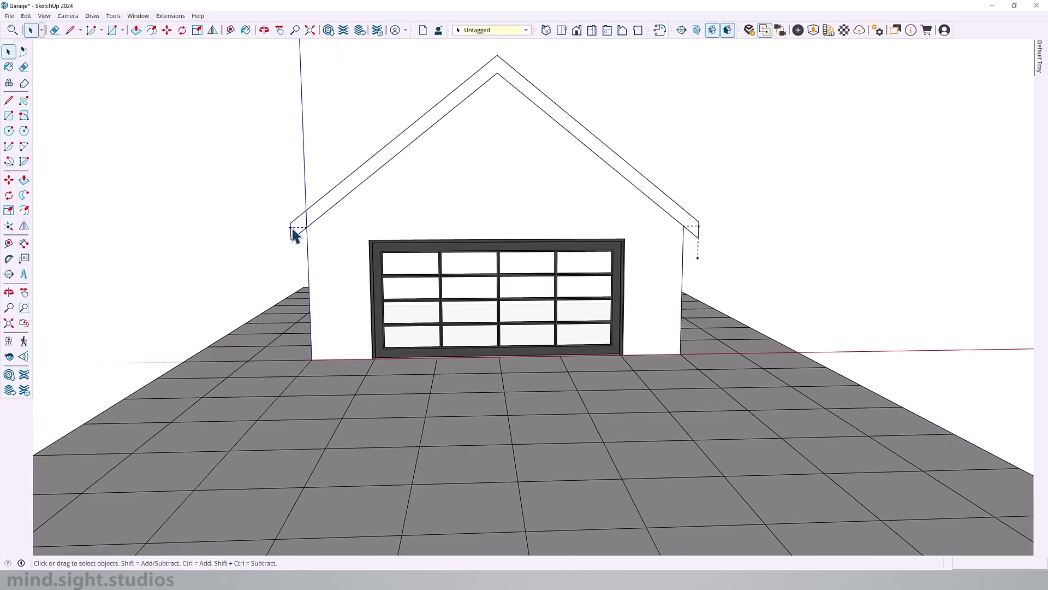
pyautogui.click(694, 231)
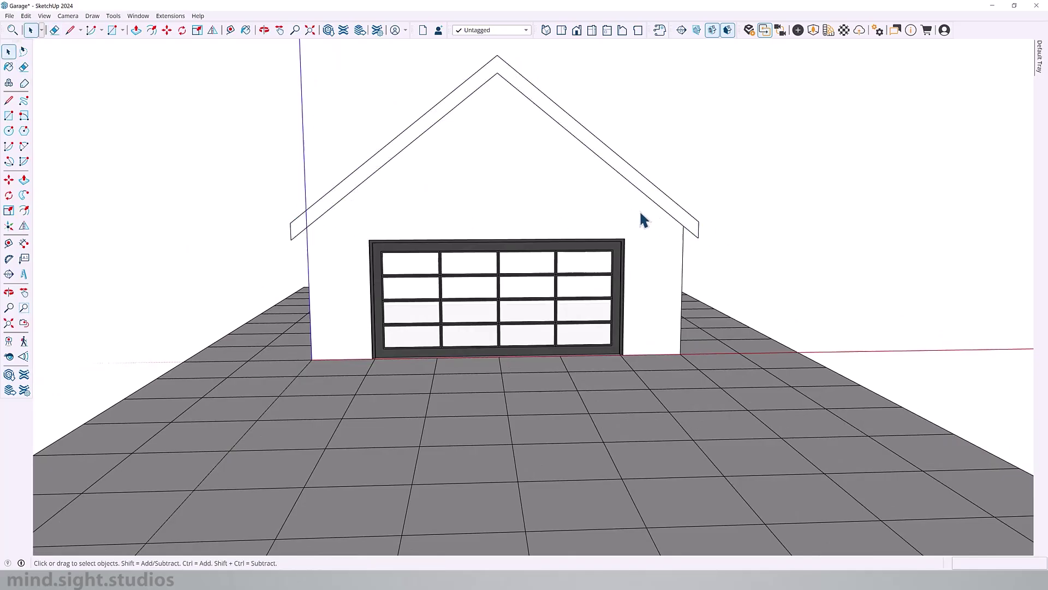
# Step: Pull the front face of the roof profile forward 1' beyond the garage door wall
pyautogui.moveTo(643, 218); pyautogui.dragTo(393, 292, button='middle')
pyautogui.press('p')
pyautogui.click(623, 272)
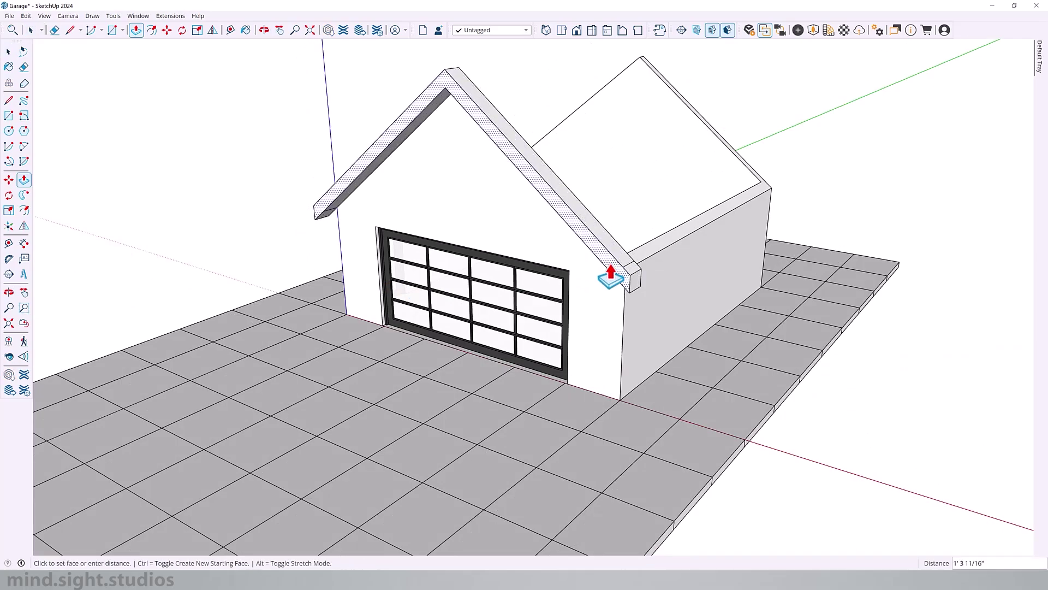
pyautogui.click(611, 275)
# Step: Pull the roof's rear face 24' back to the far gable wall and extend it another 1' beyond that wall
pyautogui.moveTo(554, 270); pyautogui.dragTo(445, 159, button='middle')
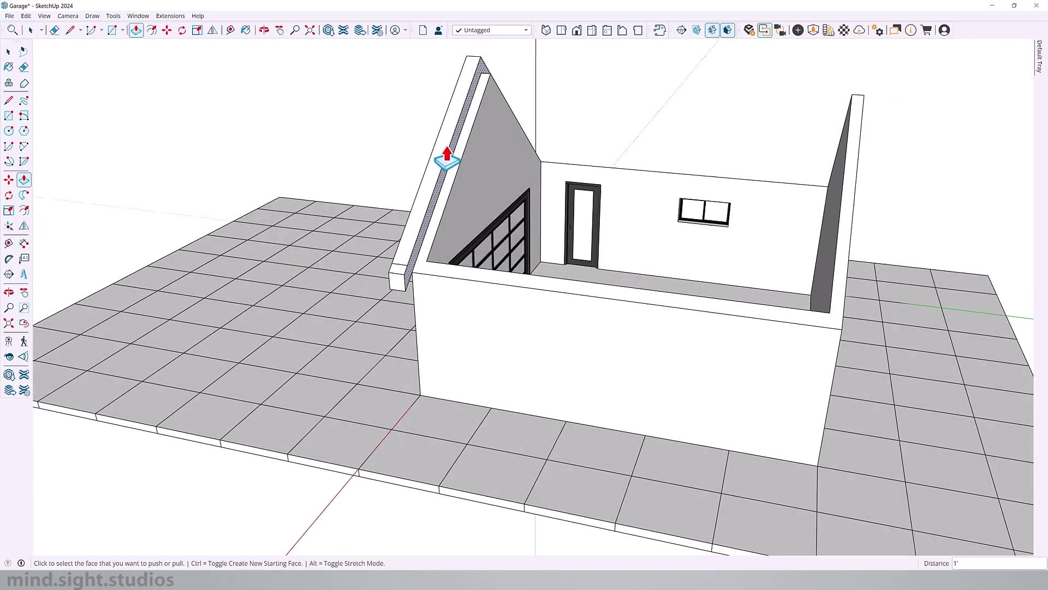
pyautogui.scroll(-4, 535, 180)
pyautogui.moveTo(660, 227); pyautogui.dragTo(658, 253, button='middle')
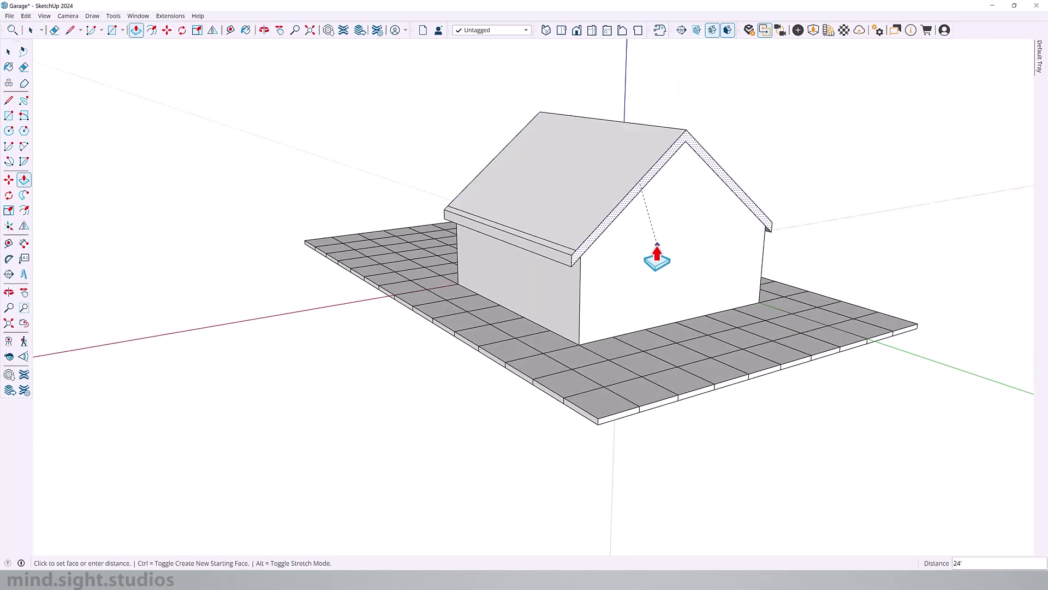
pyautogui.click(664, 173)
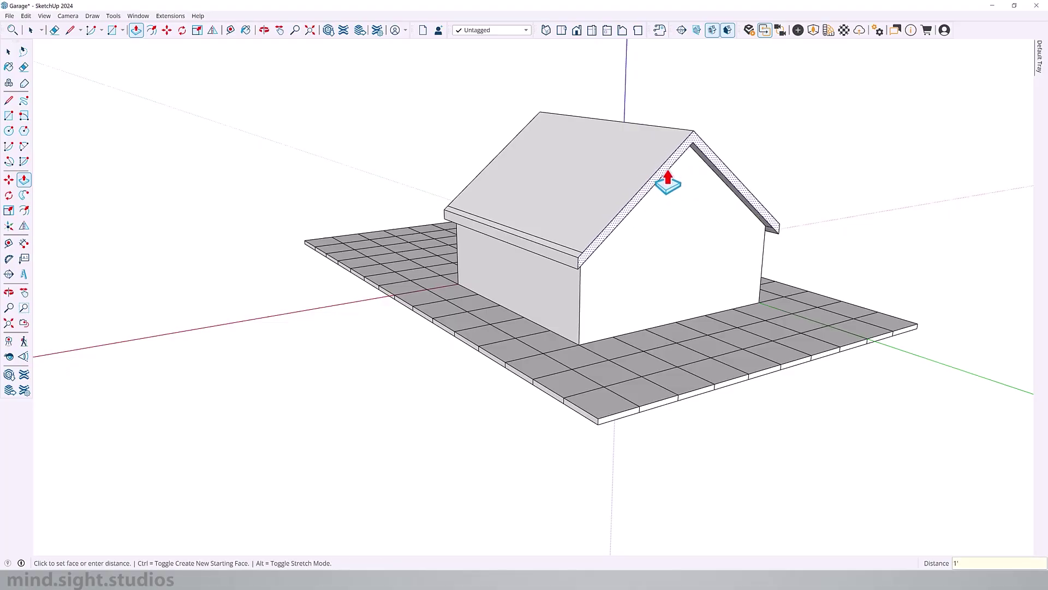
pyautogui.moveTo(601, 215); pyautogui.dragTo(950, 221, button='middle')
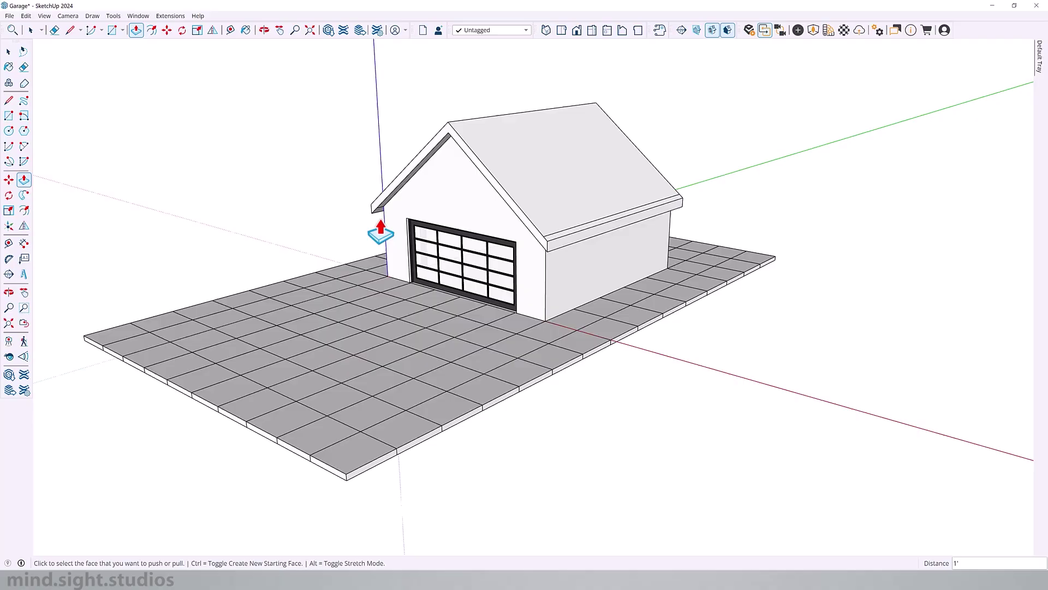
# Step: Erase the leftover edges running along the roof slopes near the eaves
pyautogui.moveTo(401, 218); pyautogui.dragTo(857, 161, button='middle')
pyautogui.scroll(3, 436, 213)
pyautogui.press('e')
pyautogui.moveTo(413, 236); pyautogui.dragTo(397, 234)
pyautogui.moveTo(401, 224); pyautogui.dragTo(465, 235, button='middle')
pyautogui.scroll(2, 606, 241)
pyautogui.keyDown('shift'); pyautogui.moveTo(568, 239); pyautogui.dragTo(747, 281, button='middle'); pyautogui.keyUp('shift')
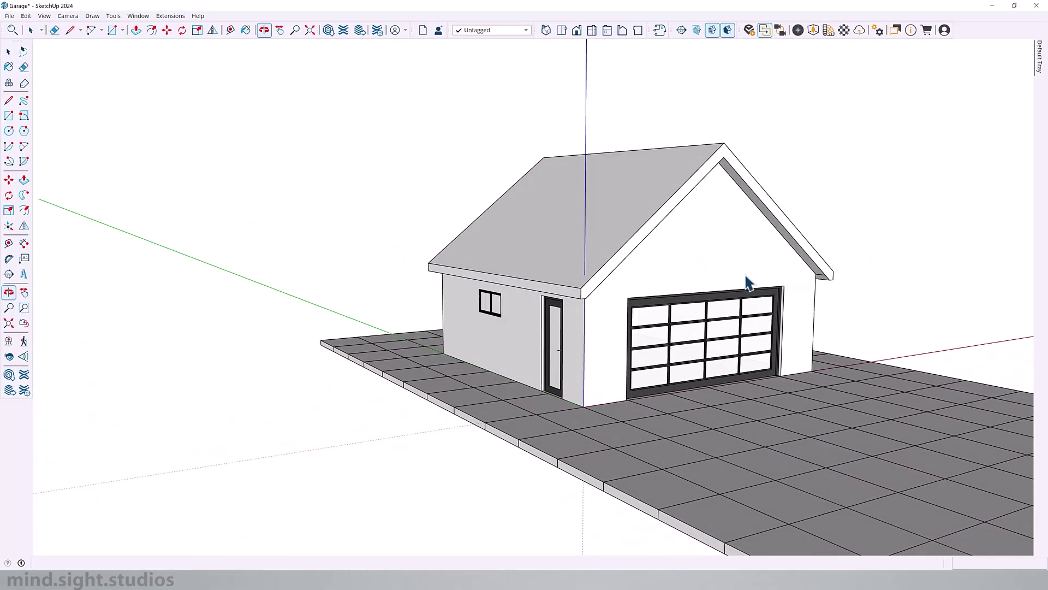
pyautogui.press('space')
pyautogui.scroll(3, 615, 232)
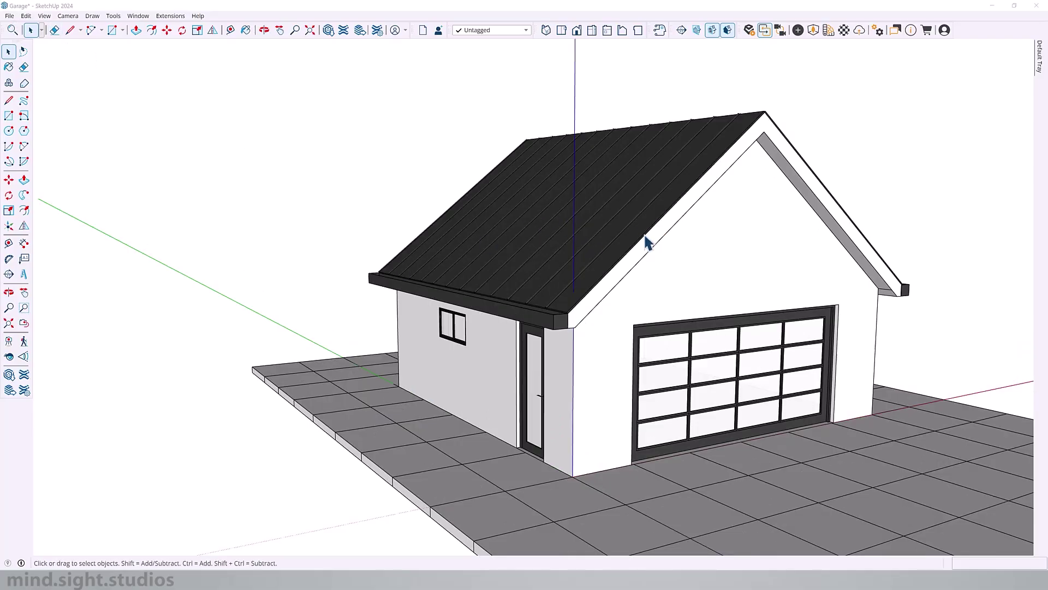
# Step: Sample the dark roof material and apply it to the front gable fascia inside the roof group
pyautogui.moveTo(646, 242); pyautogui.dragTo(262, 251, button='middle')
pyautogui.scroll(5, 934, 197)
pyautogui.scroll(-6, 933, 197)
pyautogui.moveTo(686, 255); pyautogui.dragTo(797, 254, button='middle')
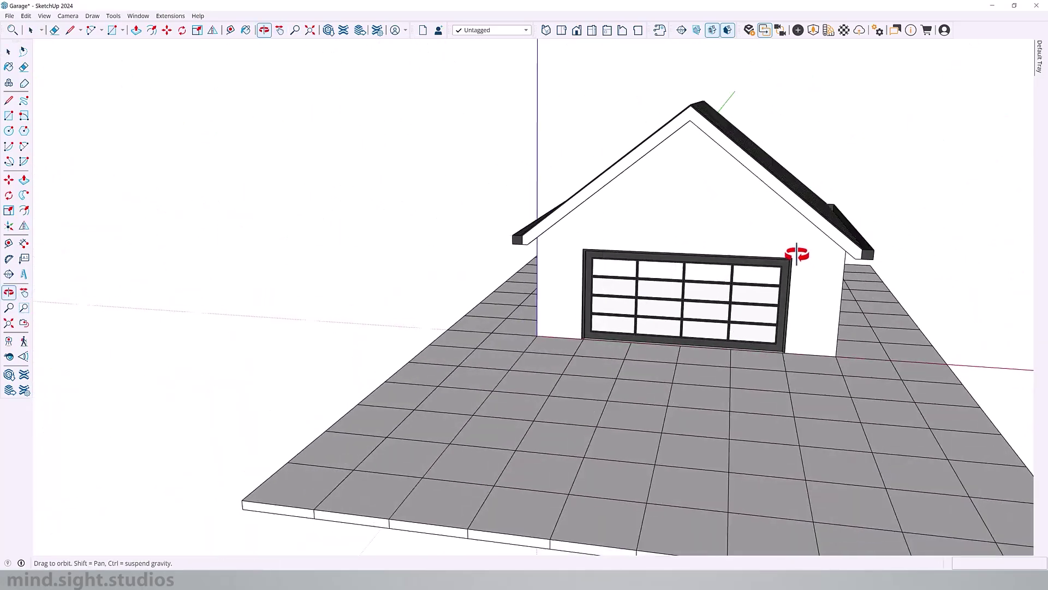
pyautogui.scroll(-5, 797, 254)
pyautogui.press('b')
pyautogui.press('alt')
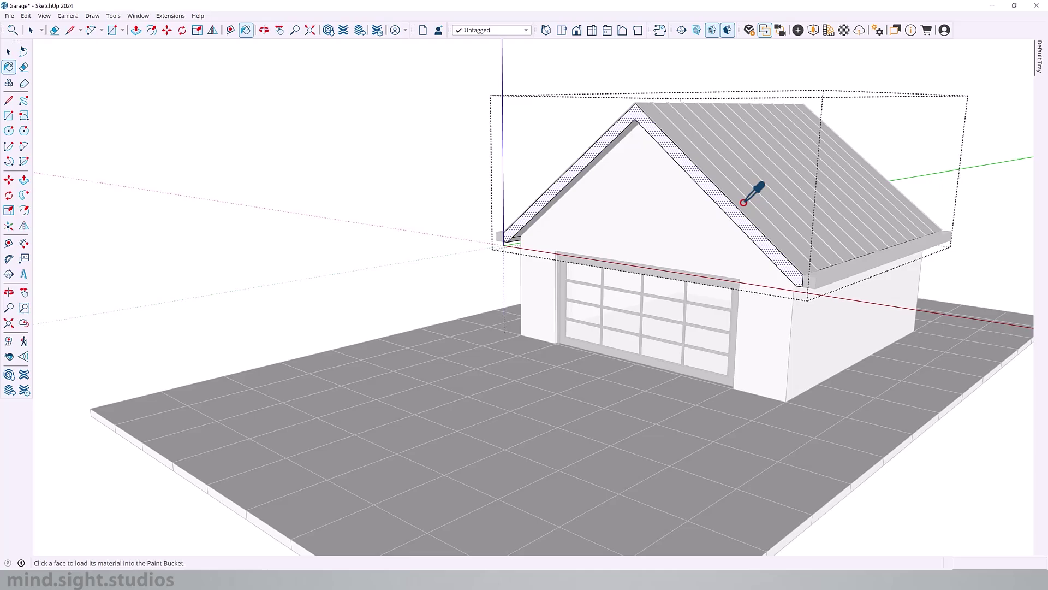
pyautogui.keyDown('alt'); pyautogui.click(744, 203); pyautogui.keyUp('alt')
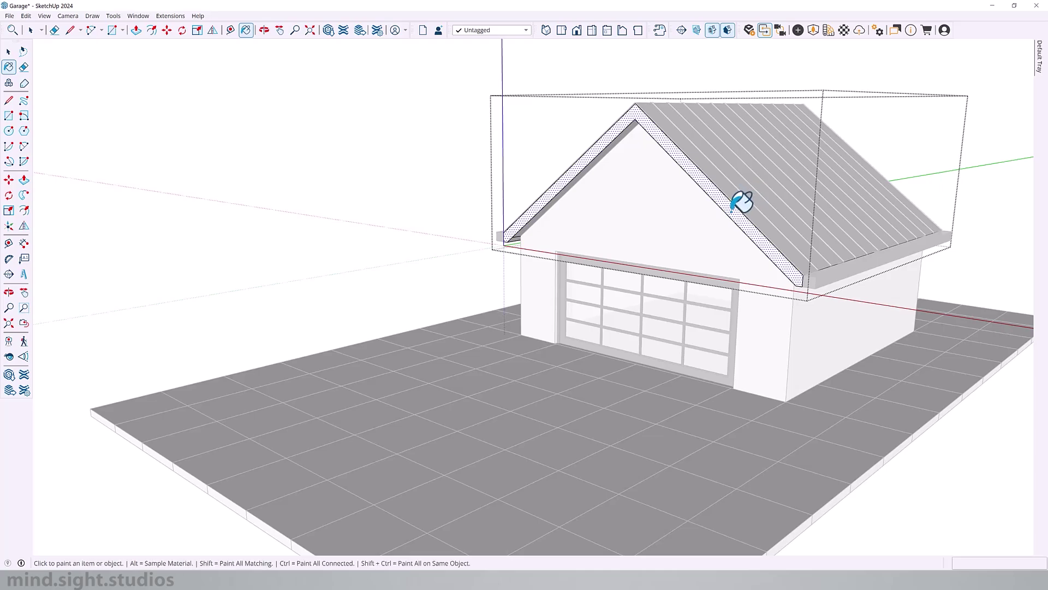
pyautogui.keyDown('alt'); pyautogui.click(825, 276); pyautogui.keyUp('alt')
pyautogui.click(793, 270)
pyautogui.press('space')
pyautogui.press('Escape')
pyautogui.scroll(-2, 766, 243)
pyautogui.moveTo(766, 242); pyautogui.dragTo(887, 222, button='middle')
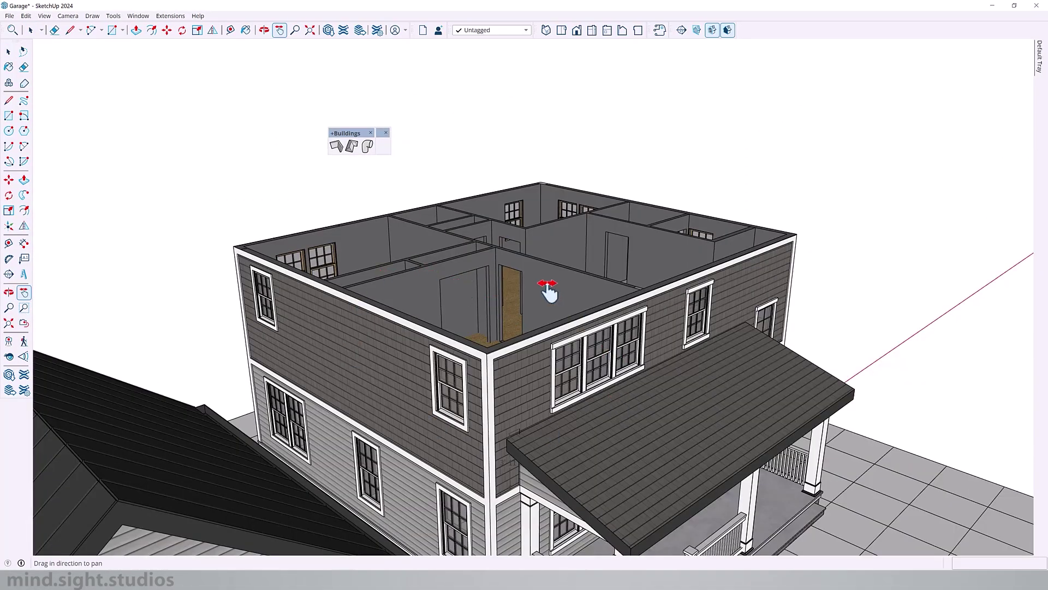
# Step: Draw a 35' 2" by 30' 2" rectangle over the two-storey house's wall tops, from the far outer corner to the near one
pyautogui.scroll(2, 510, 281)
pyautogui.moveTo(560, 246)
pyautogui.mouseDown()
pyautogui.moveTo(557, 269)
pyautogui.moveTo(569, 257)
pyautogui.mouseUp()
pyautogui.press('r')
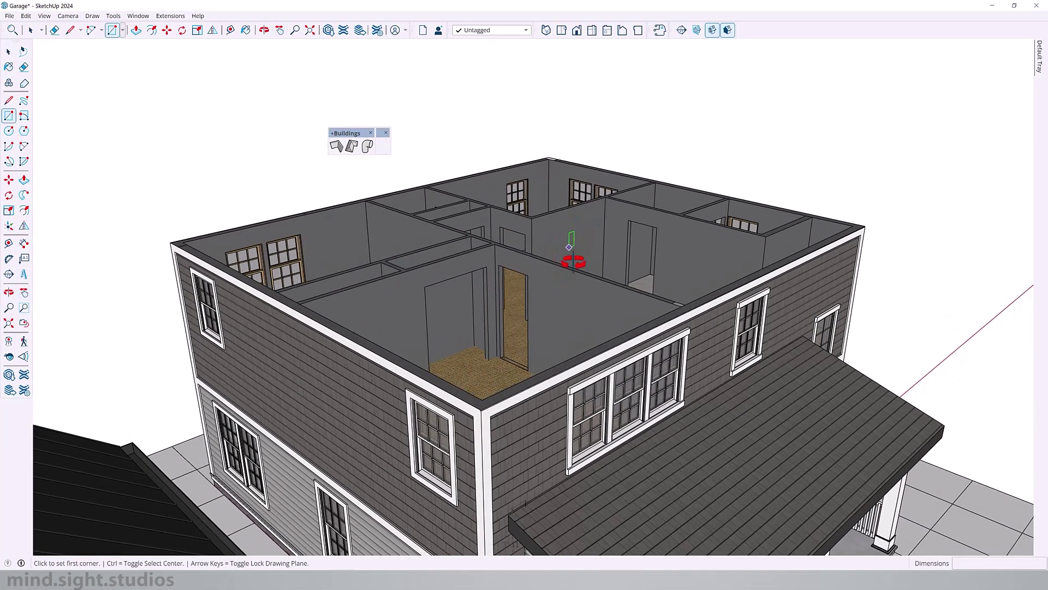
pyautogui.scroll(5, 546, 107)
pyautogui.scroll(3, 557, 107)
pyautogui.click(556, 108)
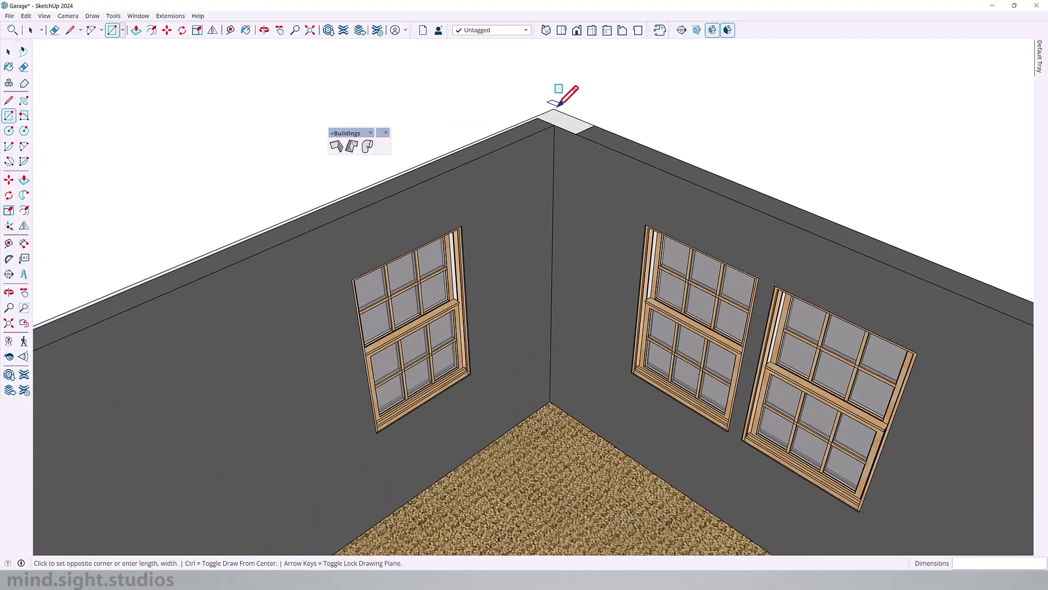
pyautogui.scroll(-2, 555, 110)
pyautogui.scroll(-5, 555, 109)
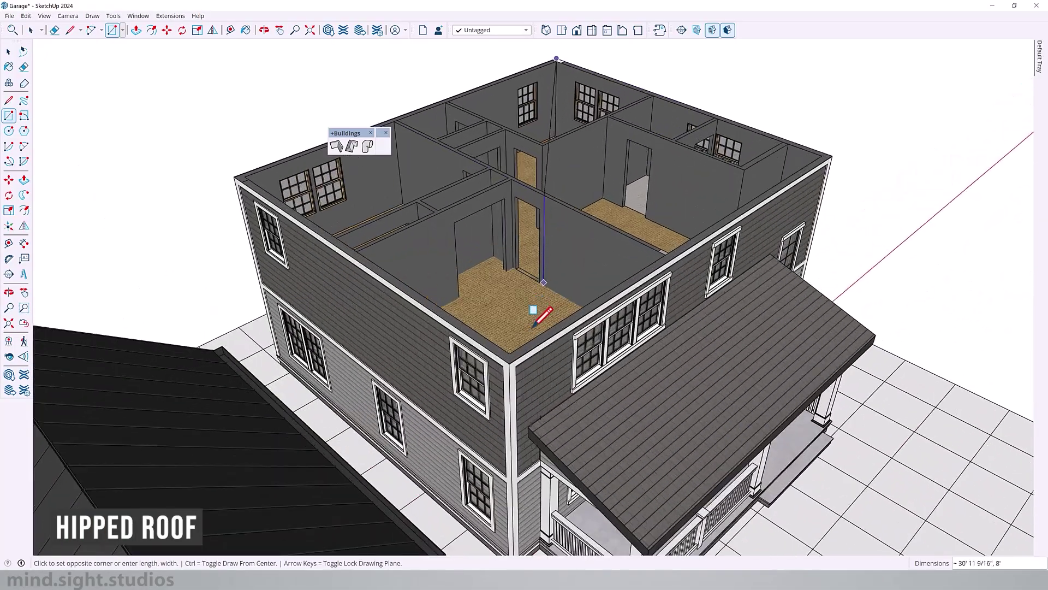
pyautogui.scroll(6, 488, 382)
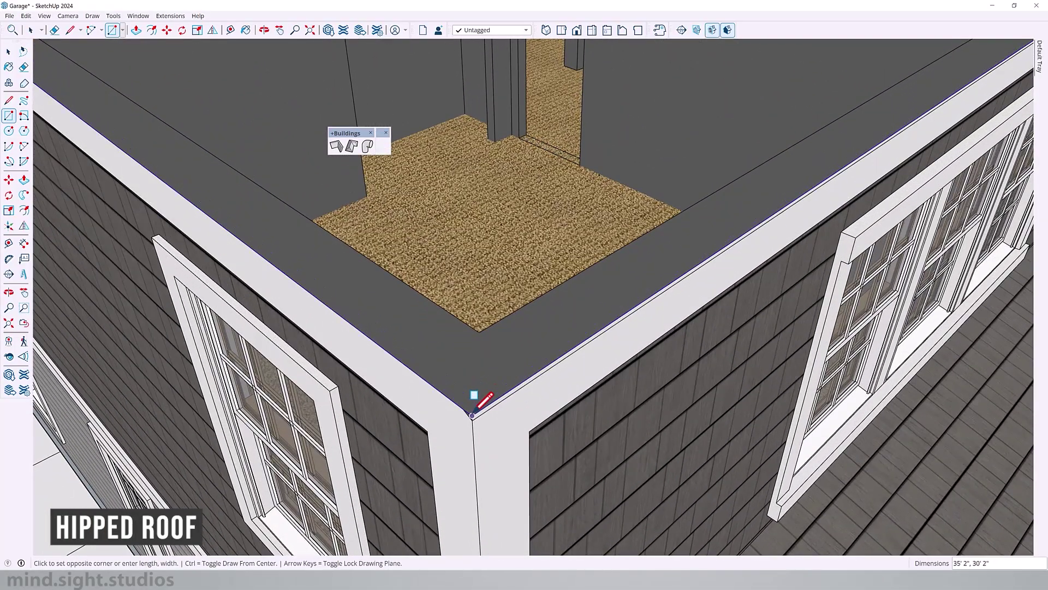
pyautogui.click(483, 399)
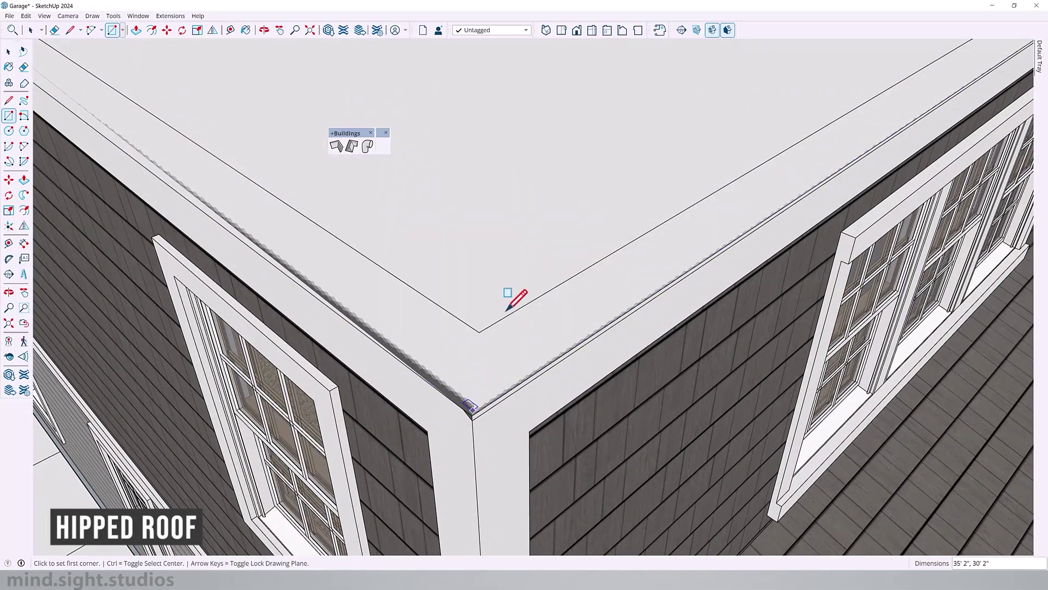
# Step: Offset the rectangle on the house's wall tops outward by 12" for the eave overhang
pyautogui.moveTo(513, 298); pyautogui.dragTo(448, 318, button='middle')
pyautogui.press('f')
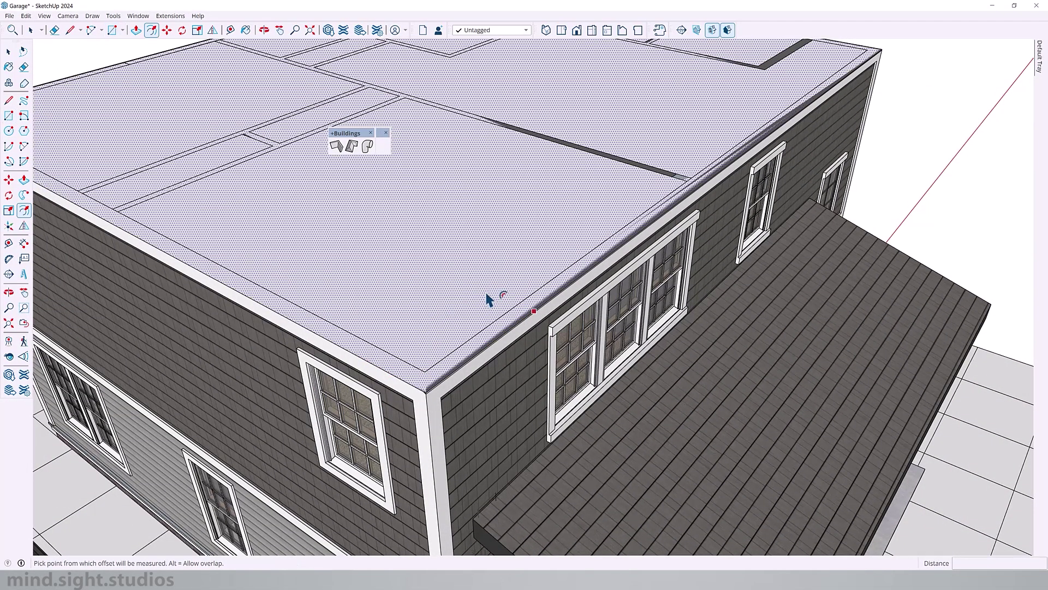
pyautogui.click(533, 311)
pyautogui.press('Return')
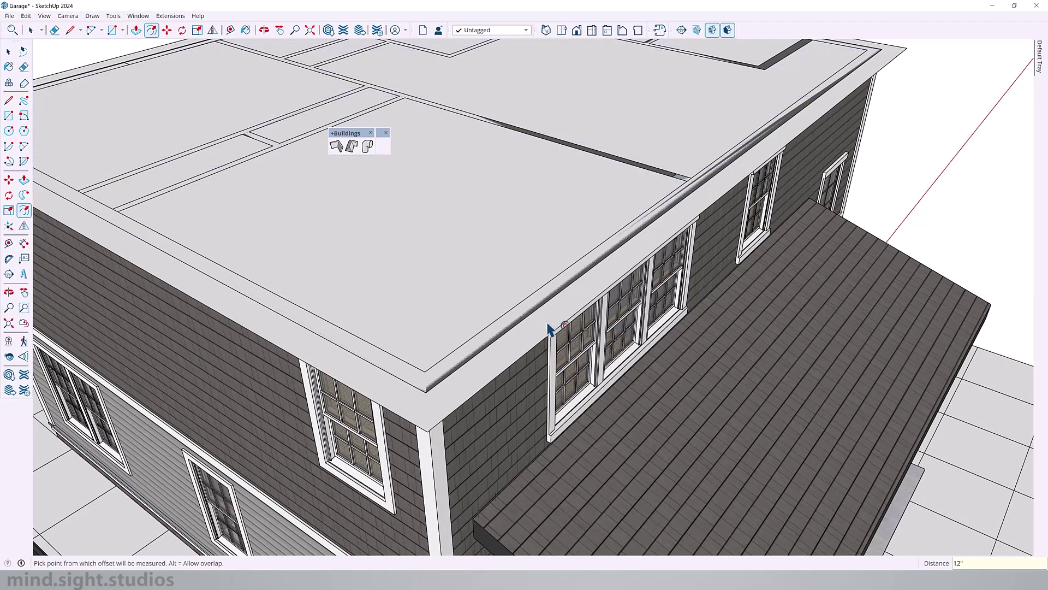
# Step: Delete the inner rectangle's boundary edges, leaving the face itself out of the selection, to merge the base with the overhang
pyautogui.press('space')
pyautogui.doubleClick(396, 239)
pyautogui.keyDown('shift'); pyautogui.click(409, 235); pyautogui.keyUp('shift')
pyautogui.press('Delete')
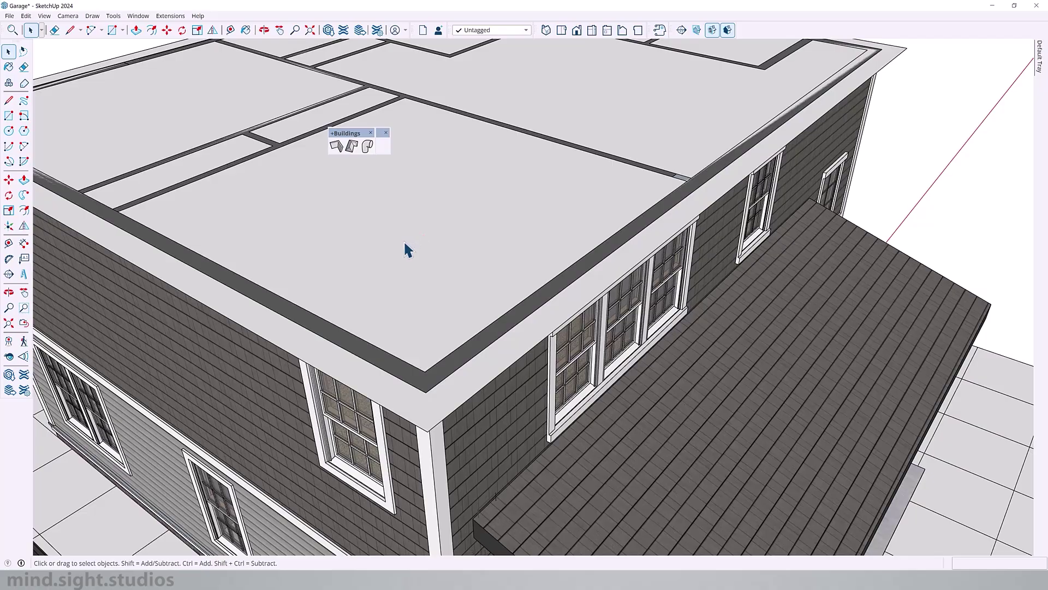
# Step: Push/Pull the merged roof base face on the two-storey house upward by 10" to form the fascia thickness
pyautogui.press('p')
pyautogui.click(387, 300)
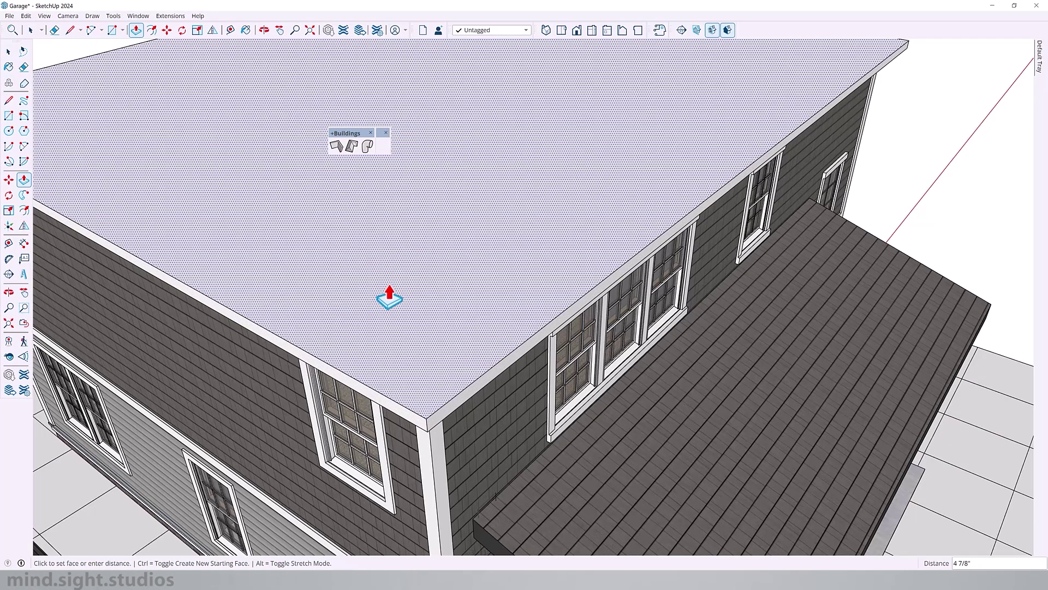
pyautogui.click(389, 298)
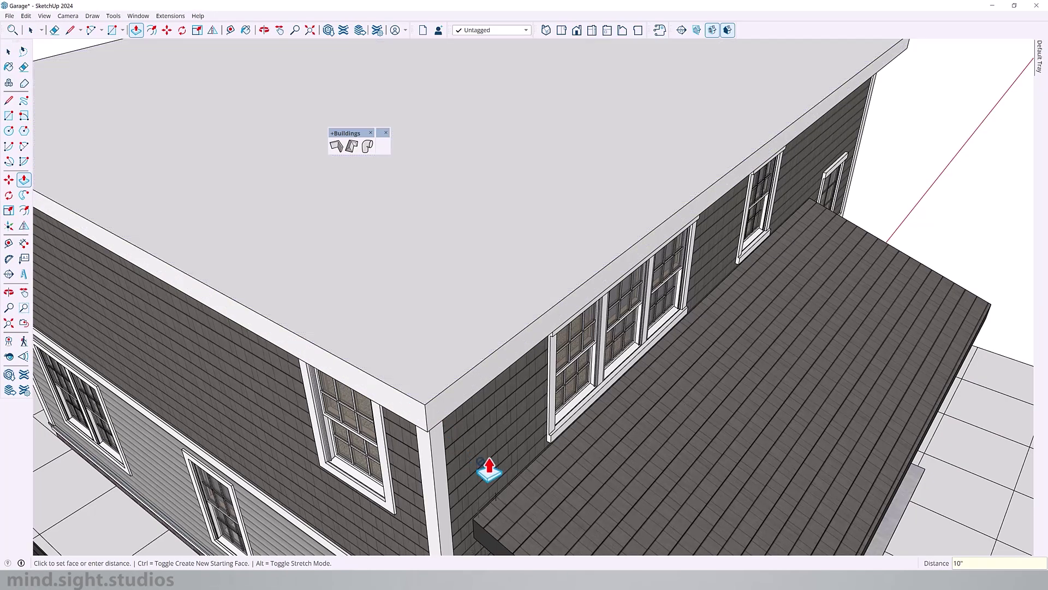
# Step: Generate a hipped roof from the top face of the two-storey house's roof base at a 9:12 slope
pyautogui.scroll(-5, 489, 469)
pyautogui.moveTo(533, 417); pyautogui.dragTo(535, 338, button='middle')
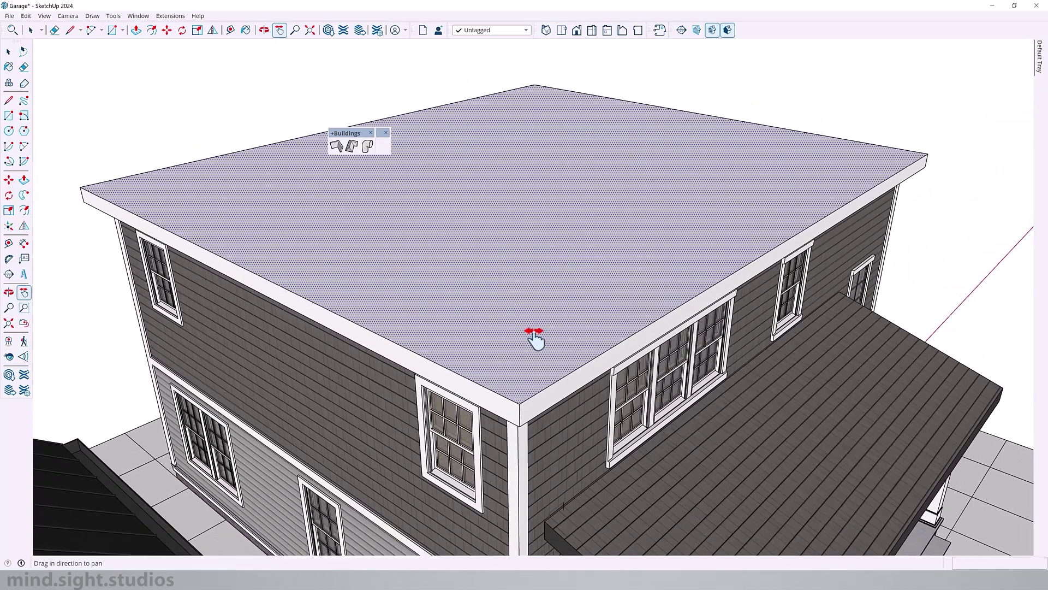
pyautogui.press('space')
pyautogui.click(351, 146)
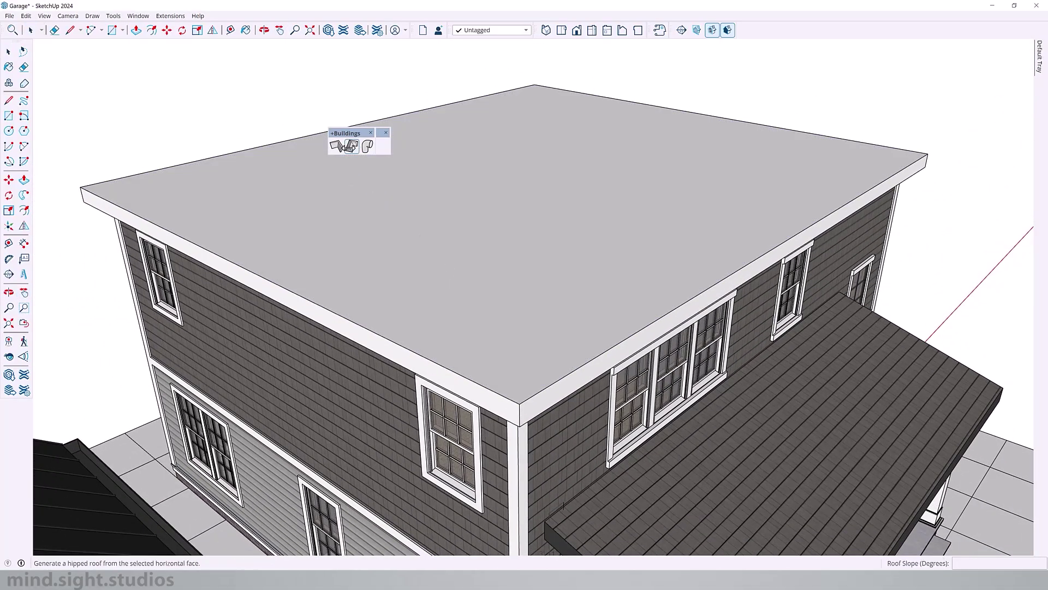
pyautogui.click(517, 235)
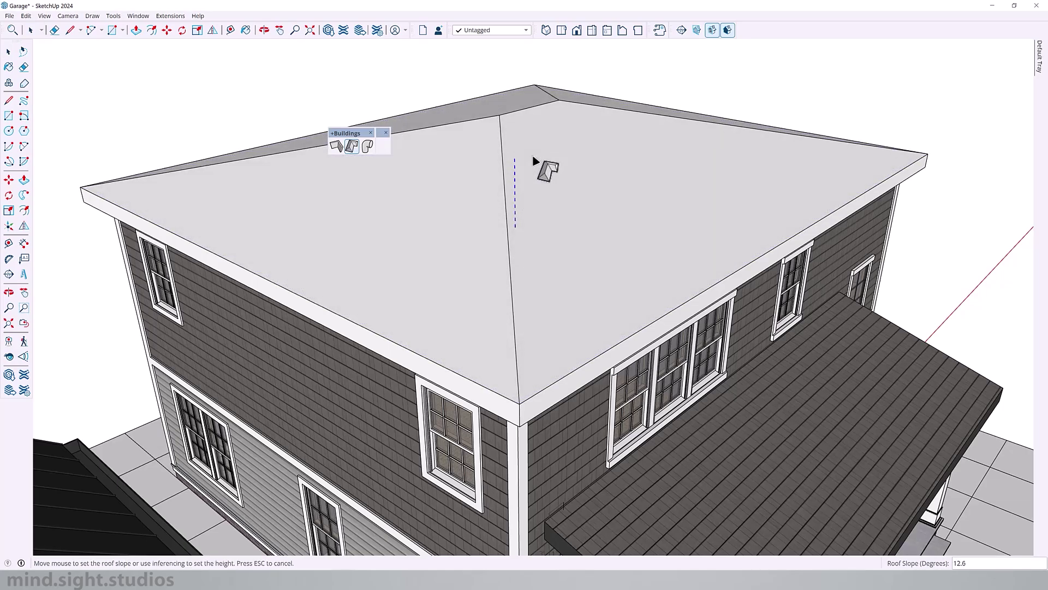
pyautogui.write('9')
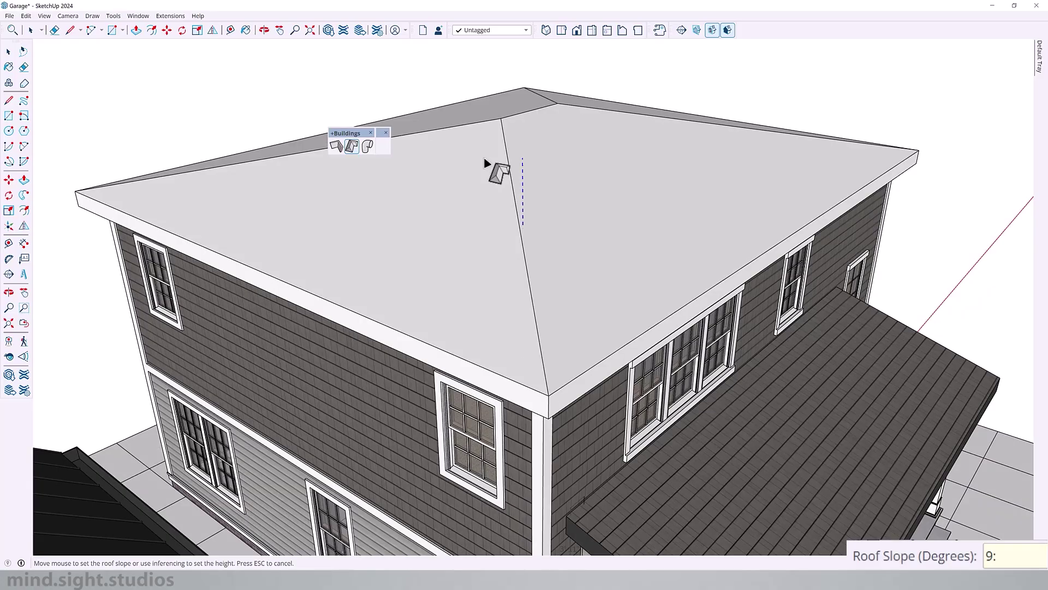
pyautogui.write(':12')
pyautogui.press('Return')
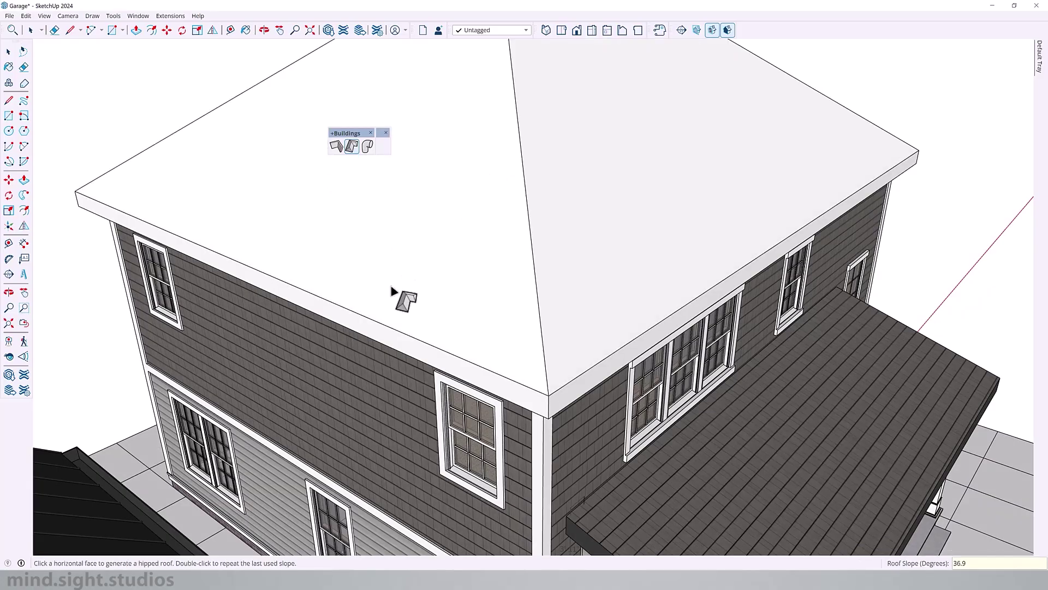
# Step: Select all the faces of the new hipped roof and apply the dark shingle material to its slopes
pyautogui.scroll(-3, 457, 335)
pyautogui.moveTo(505, 269)
pyautogui.mouseDown(button='middle')
pyautogui.moveTo(610, 241)
pyautogui.moveTo(628, 223)
pyautogui.moveTo(412, 240)
pyautogui.moveTo(313, 231)
pyautogui.mouseUp(button='middle')
pyautogui.moveTo(554, 184)
pyautogui.keyDown('shift'); pyautogui.mouseDown(button='middle')
pyautogui.moveTo(636, 211)
pyautogui.moveTo(633, 268)
pyautogui.mouseUp(button='middle'); pyautogui.keyUp('shift')
pyautogui.press('b')
pyautogui.press('space')
pyautogui.doubleClick(596, 187)
pyautogui.tripleClick(596, 187)
pyautogui.press('b')
pyautogui.click(596, 188)
pyautogui.press('space')
# Step: Apply the dark trim material to the fascia band beneath the hipped roof's slopes
pyautogui.click(551, 369)
pyautogui.moveTo(550, 369); pyautogui.dragTo(569, 353, button='middle')
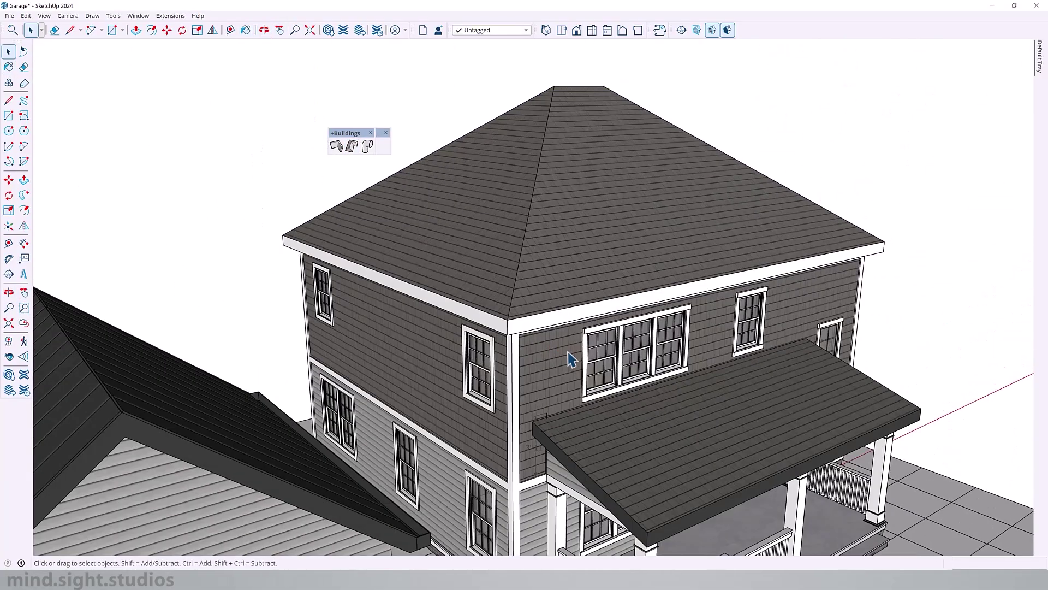
pyautogui.moveTo(268, 201); pyautogui.dragTo(540, 236, button='middle')
pyautogui.click(540, 239)
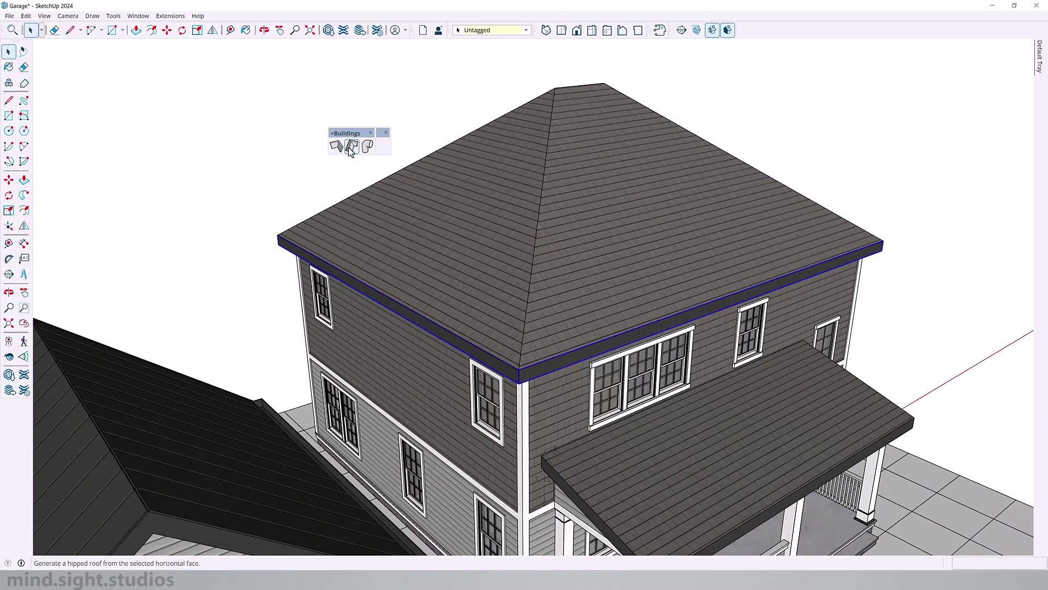
# Step: Move both ridge endpoints inside the roof group outward above the end eaves to turn the hip ends into open gables
pyautogui.click(367, 145)
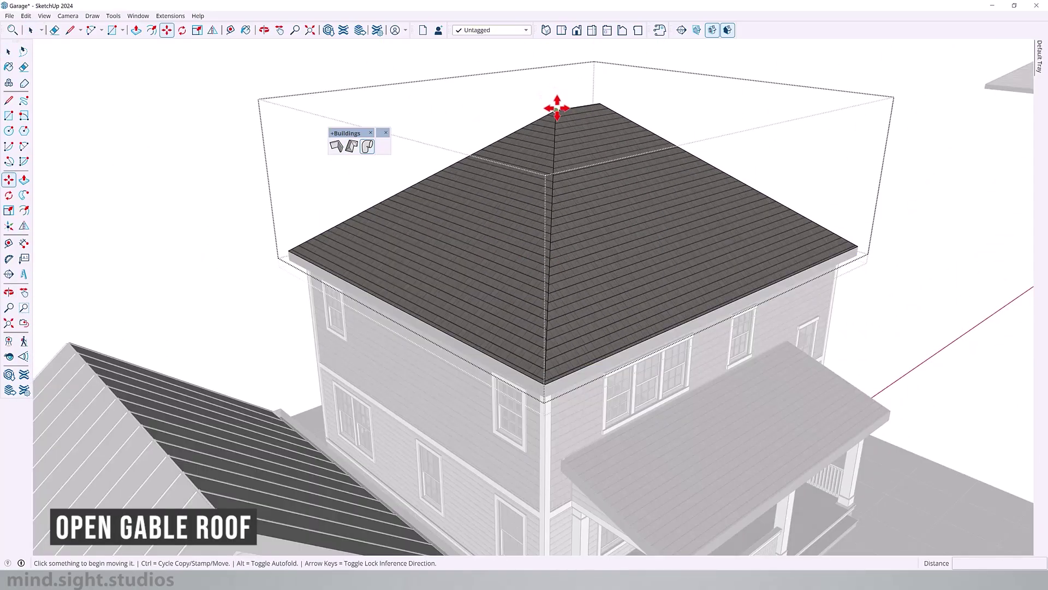
pyautogui.click(556, 108)
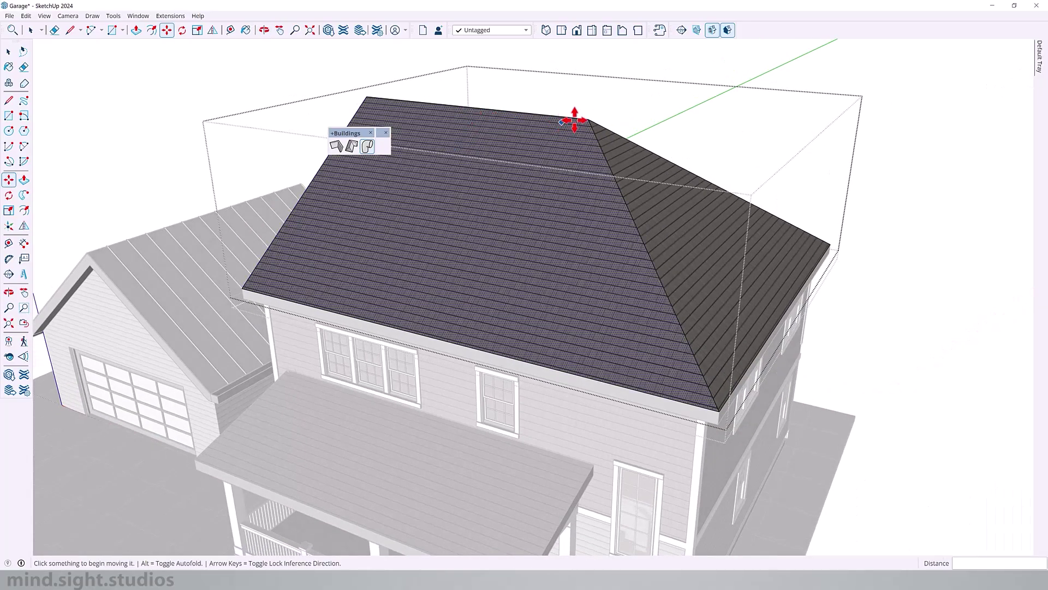
pyautogui.click(592, 117)
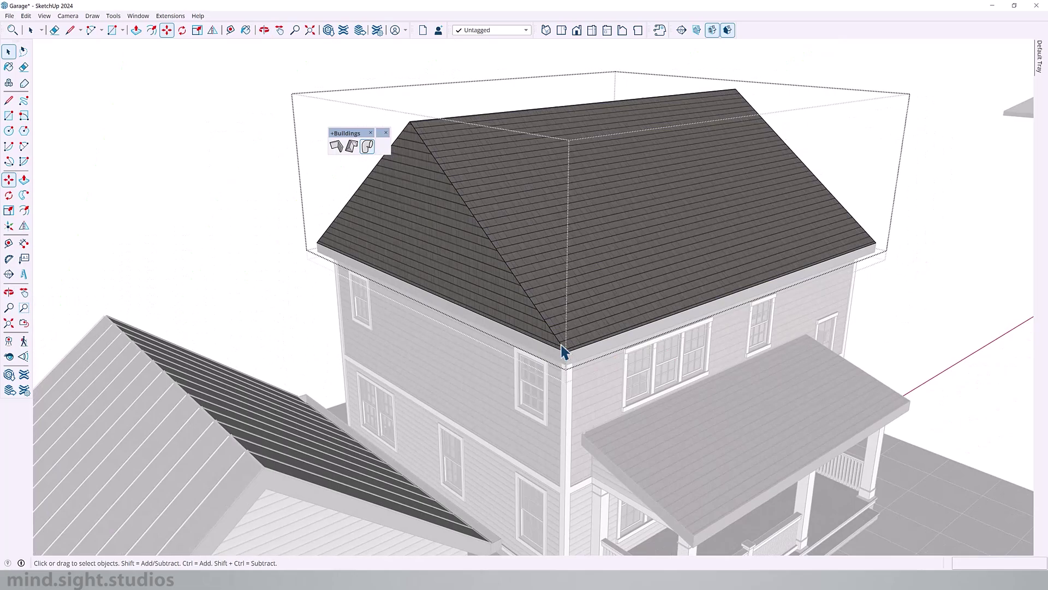
# Step: Select the roof slopes and the fascia band together inside the roof group and explode them into connected loose geometry
pyautogui.click(549, 352)
pyautogui.keyDown('shift'); pyautogui.click(560, 316); pyautogui.keyUp('shift')
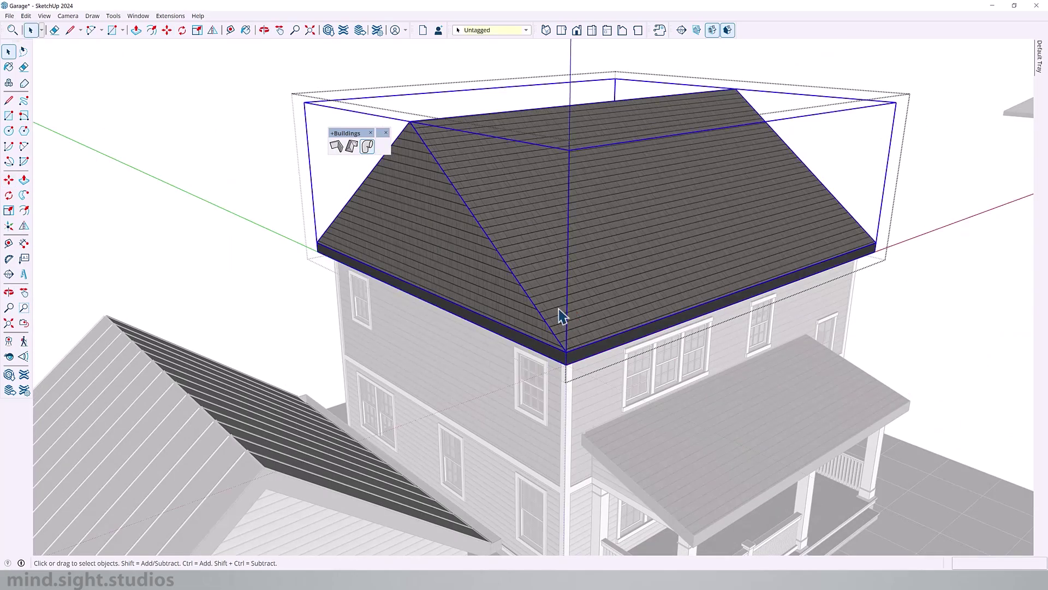
pyautogui.tripleClick(560, 316)
pyautogui.scroll(1, 465, 212)
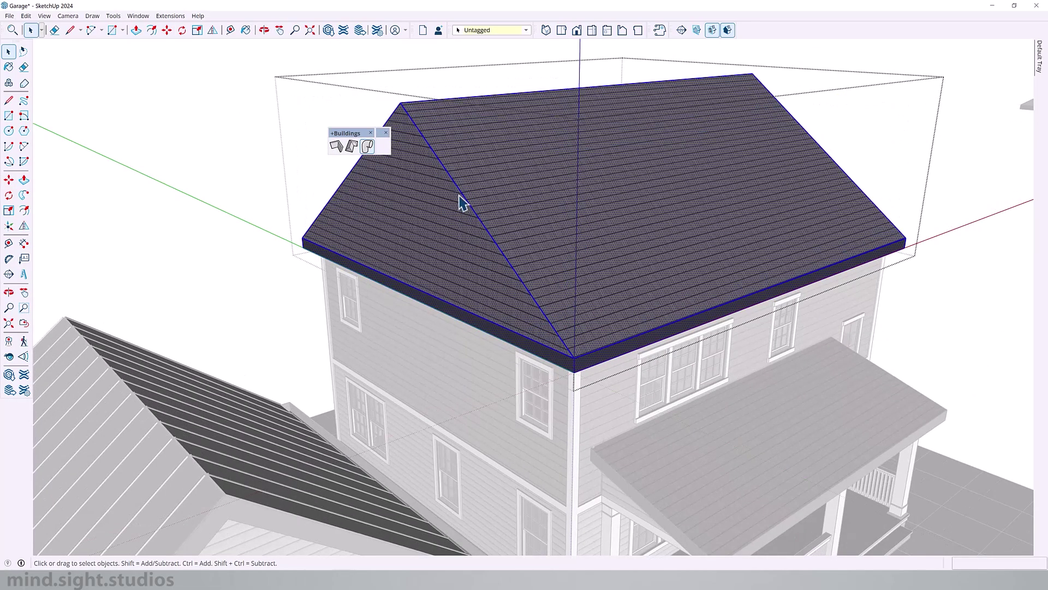
# Step: Remove the seam edges between the gable faces and the fascia band at both ends of the roof
pyautogui.press('e')
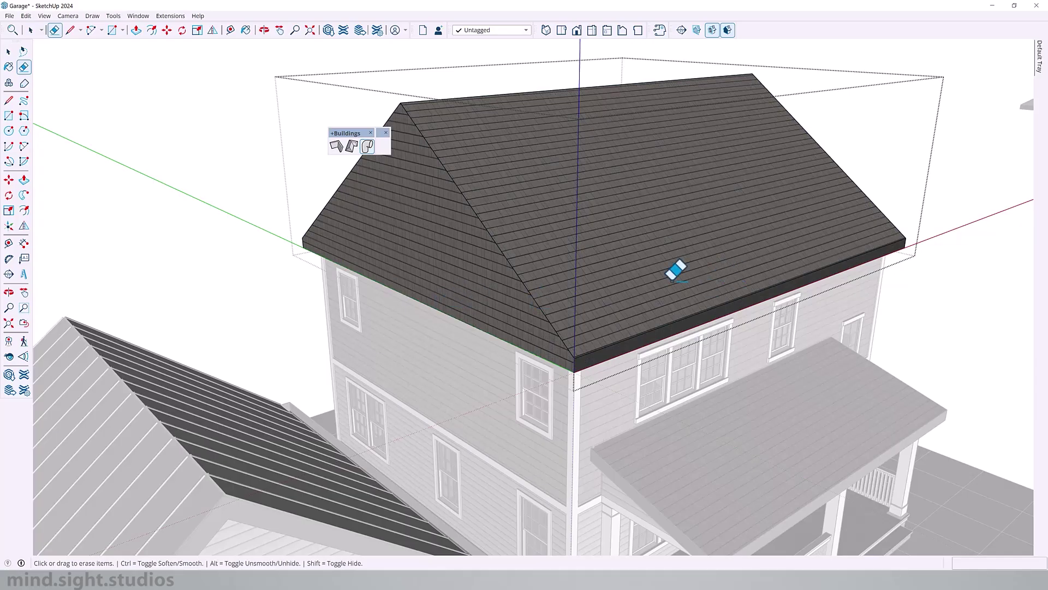
pyautogui.moveTo(676, 270)
pyautogui.mouseDown(button='middle')
pyautogui.moveTo(498, 262)
pyautogui.moveTo(790, 289)
pyautogui.mouseUp(button='middle')
pyautogui.keyDown('ctrl'); pyautogui.click(738, 334); pyautogui.keyUp('ctrl')
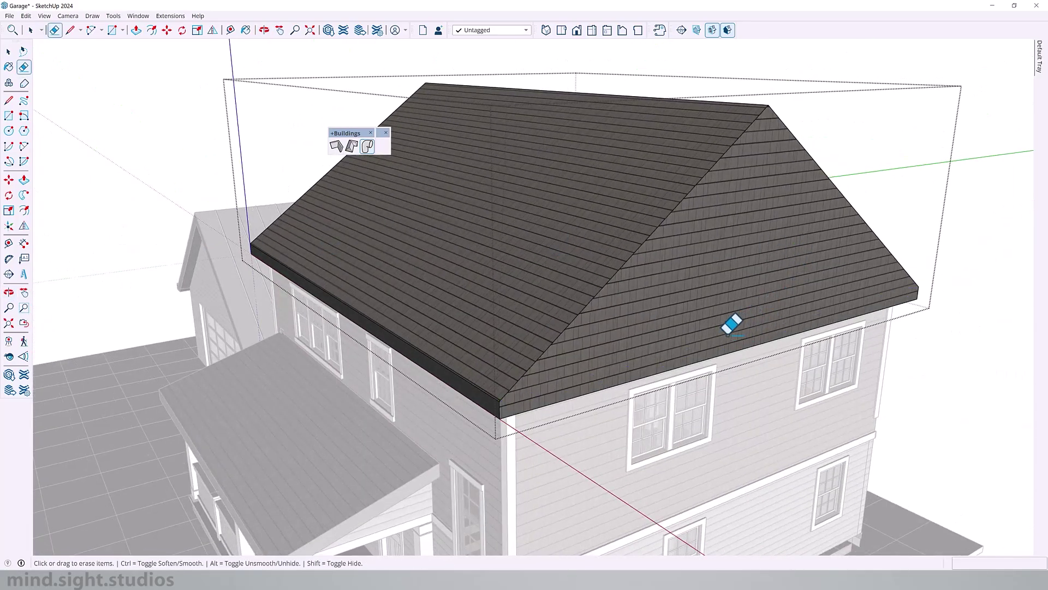
# Step: Offset only the rake and short end edges of the garage-side gable inward by 10", leaving its face and bottom edge out of the selection
pyautogui.moveTo(582, 248)
pyautogui.mouseDown(button='middle')
pyautogui.moveTo(962, 276)
pyautogui.moveTo(562, 304)
pyautogui.mouseUp(button='middle')
pyautogui.press('space')
pyautogui.click(470, 351)
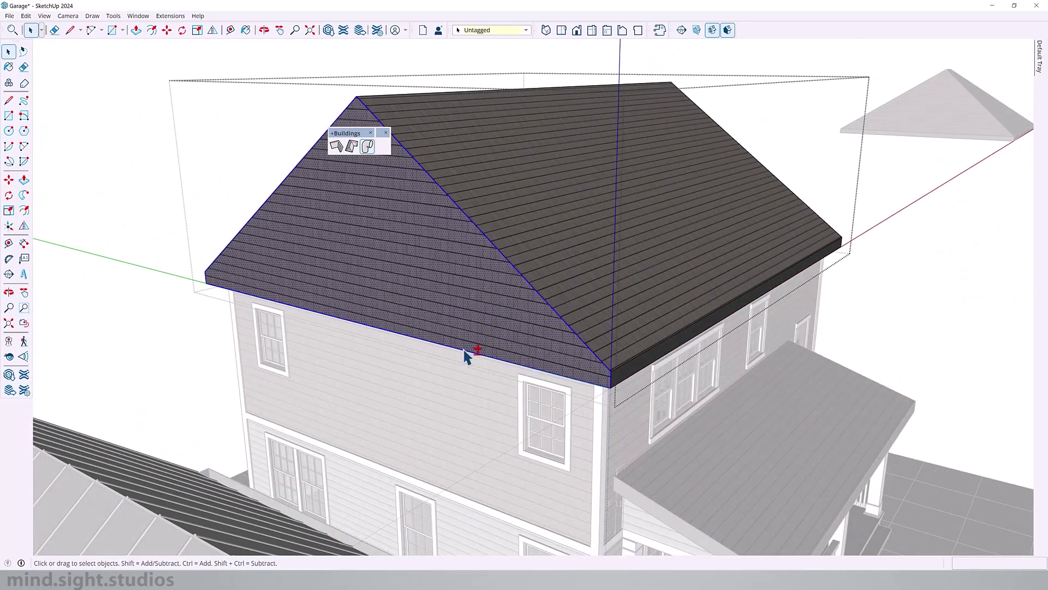
pyautogui.keyDown('shift'); pyautogui.click(419, 281); pyautogui.keyUp('shift')
pyautogui.press('f')
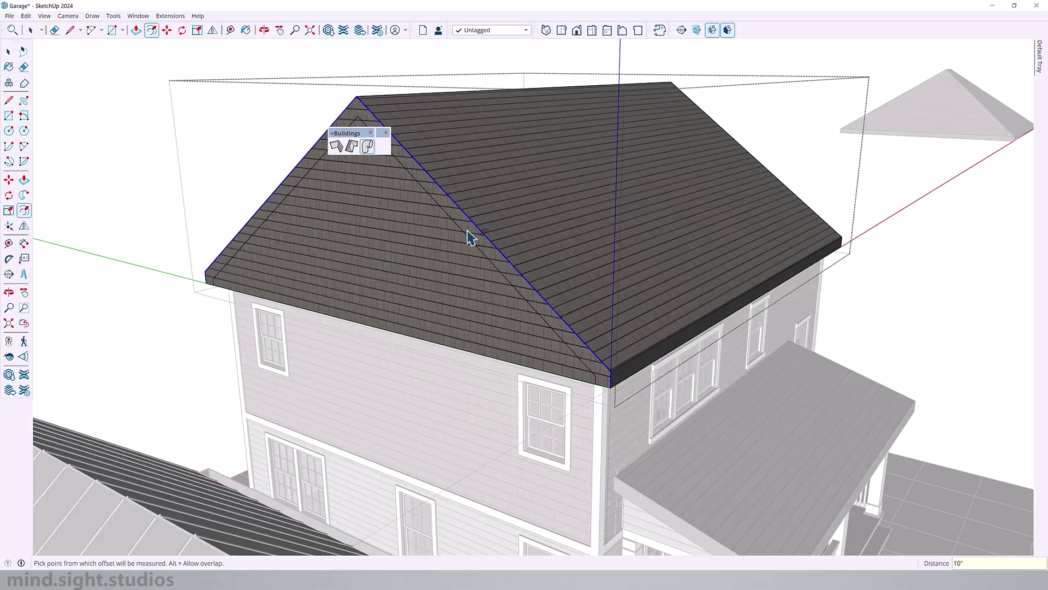
pyautogui.scroll(8, 604, 381)
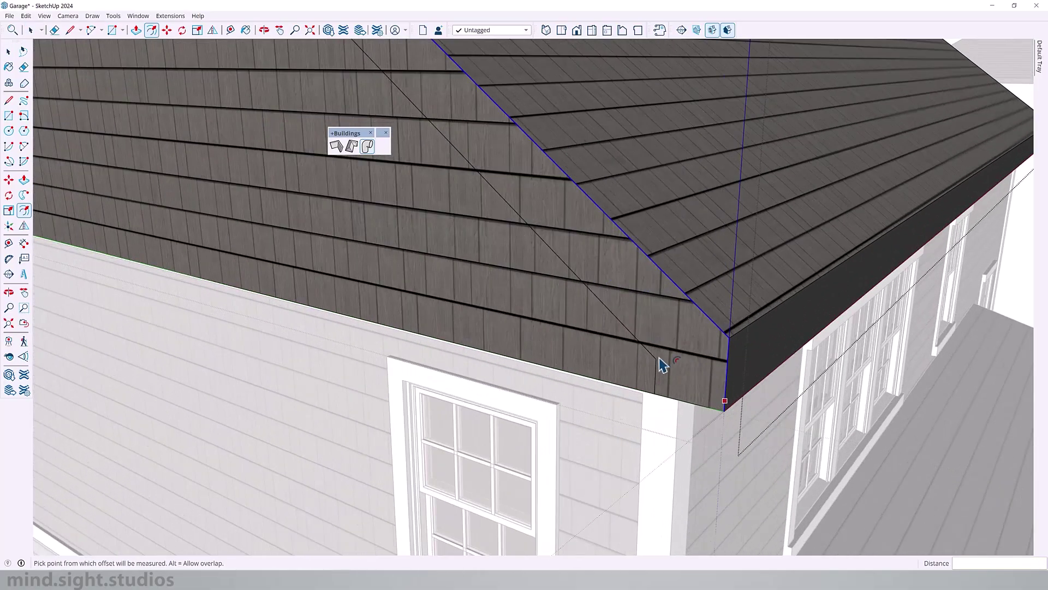
# Step: Extend the offset rake lines along their slope to the garage-side gable's bottom edge at both corners and erase the short vertical segments
pyautogui.press('l')
pyautogui.click(656, 360)
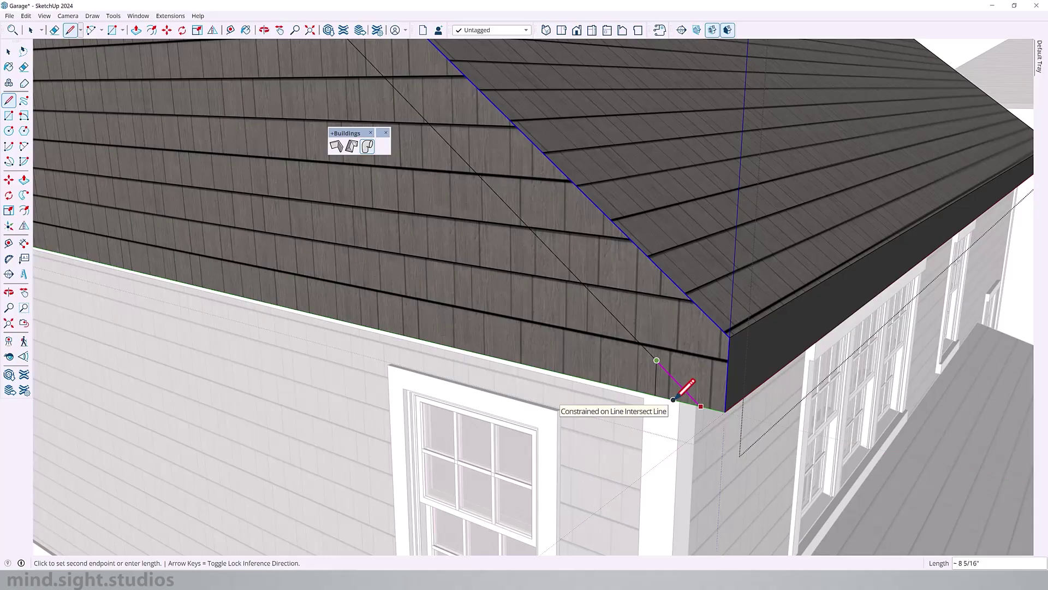
pyautogui.press('space')
pyautogui.click(666, 369)
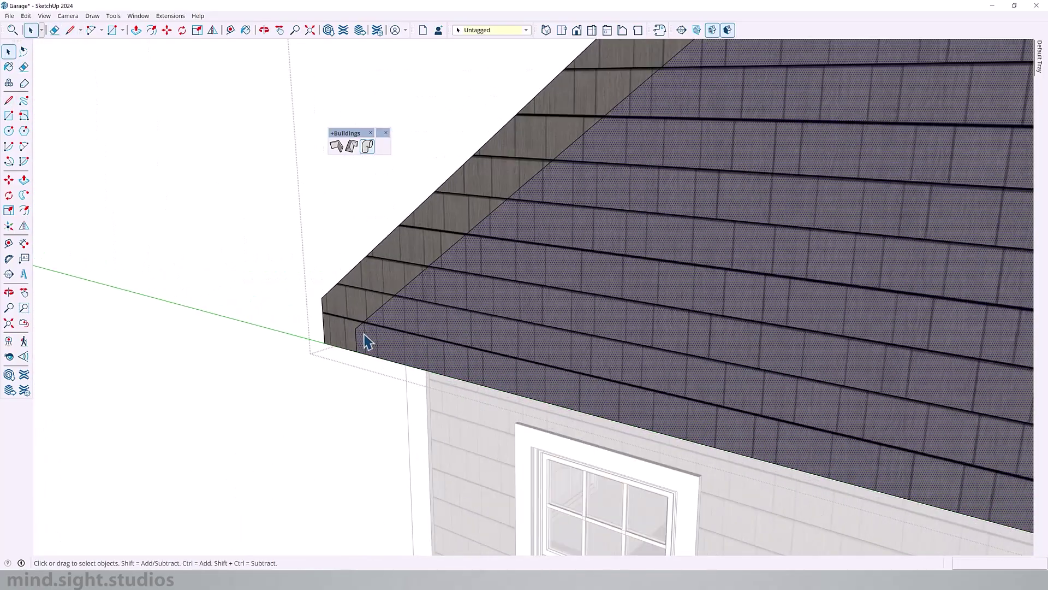
pyautogui.scroll(3, 367, 342)
pyautogui.press('l')
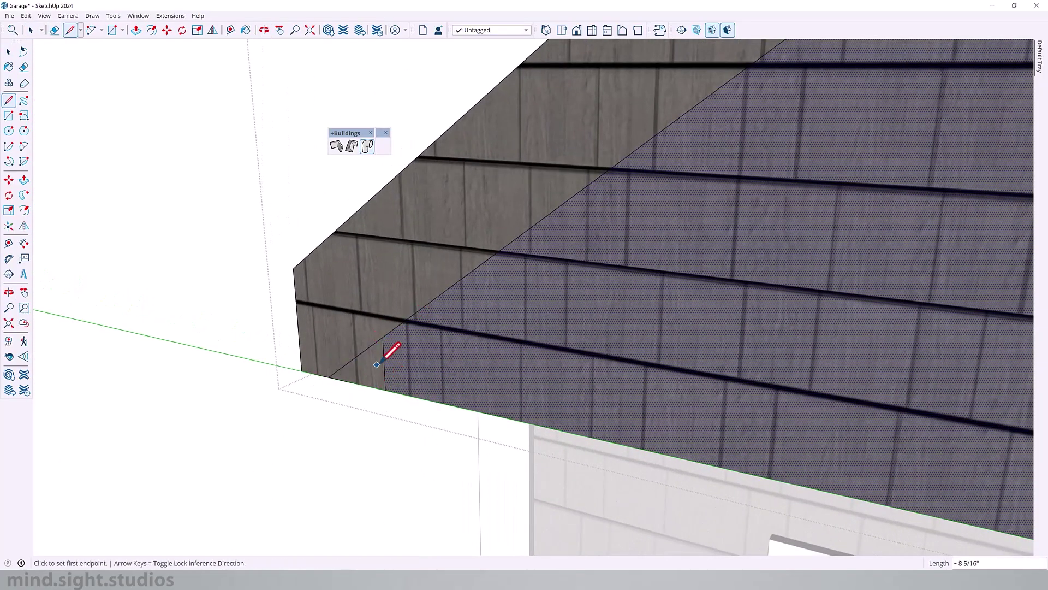
pyautogui.press('e')
# Step: Recess the inner triangular face of the garage-side gable with Push/Pull to create the rake overhang
pyautogui.scroll(-6, 386, 346)
pyautogui.moveTo(285, 344)
pyautogui.mouseDown(button='middle')
pyautogui.moveTo(515, 335)
pyautogui.moveTo(416, 275)
pyautogui.mouseUp(button='middle')
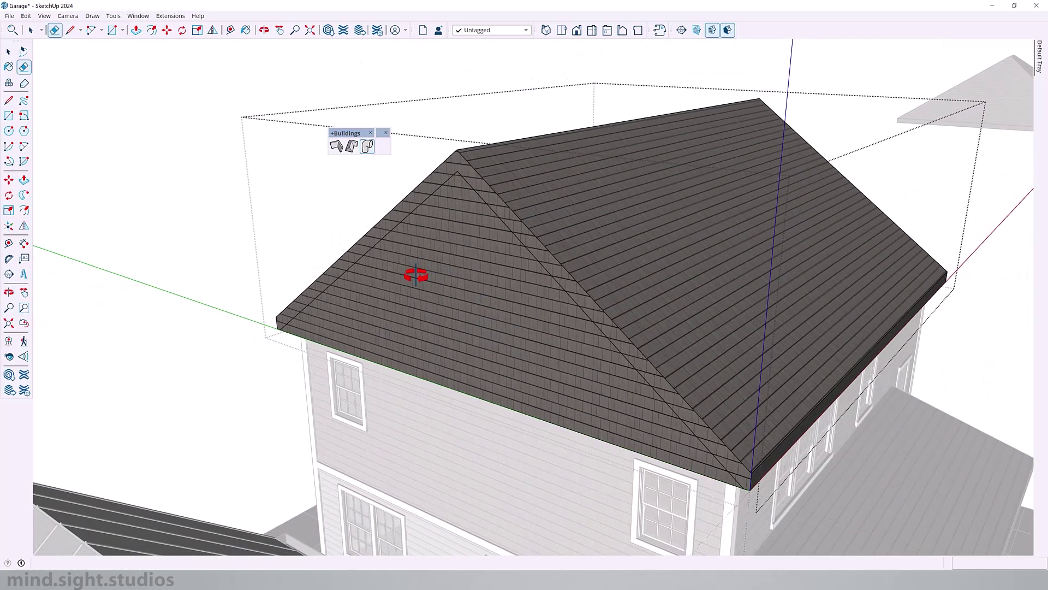
pyautogui.press('p')
pyautogui.click(434, 299)
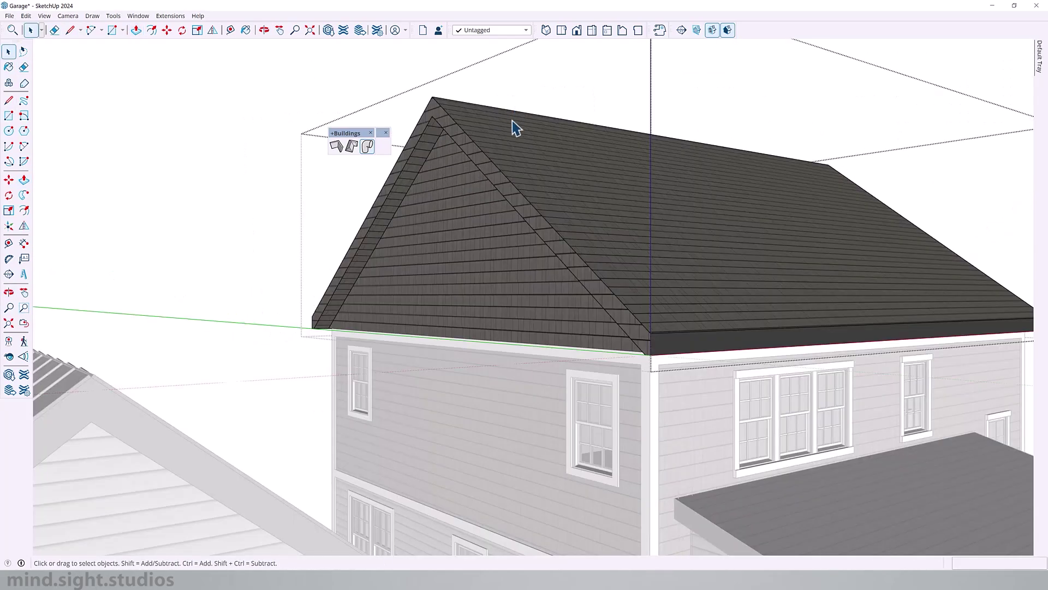
# Step: Sample the lower storey's grey lap siding and apply it to the recessed face of the garage-side gable
pyautogui.moveTo(520, 188); pyautogui.dragTo(569, 210, button='middle')
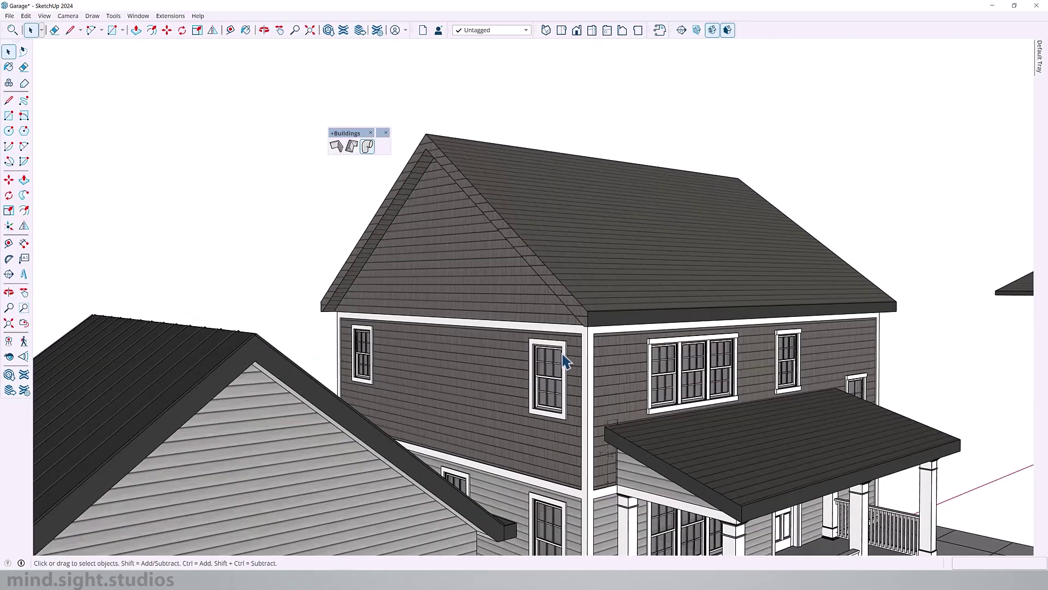
pyautogui.press('b')
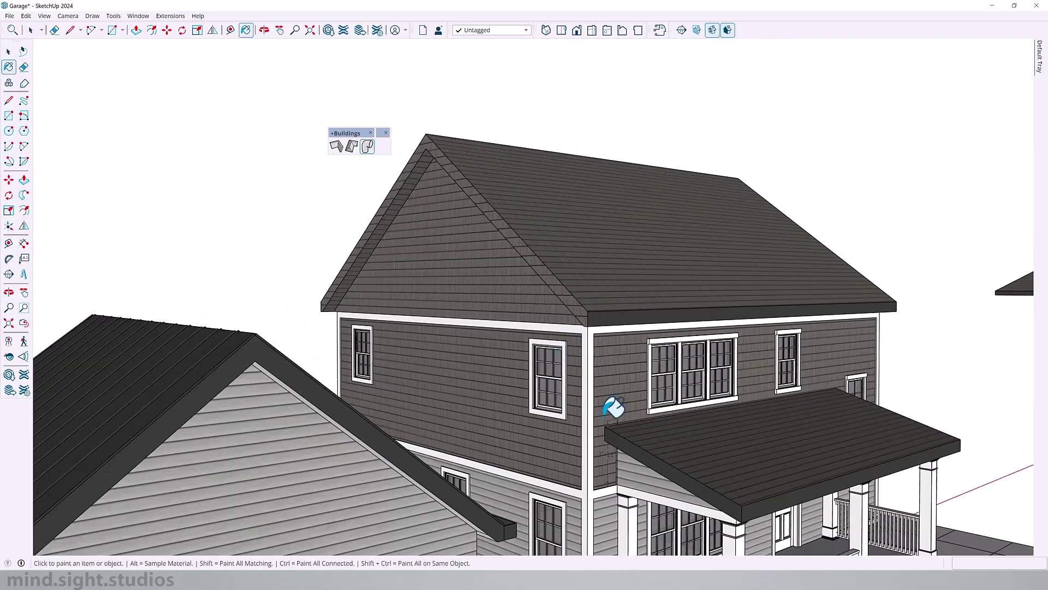
pyautogui.keyDown('alt'); pyautogui.click(614, 508); pyautogui.keyUp('alt')
pyautogui.press('space')
pyautogui.tripleClick(488, 276)
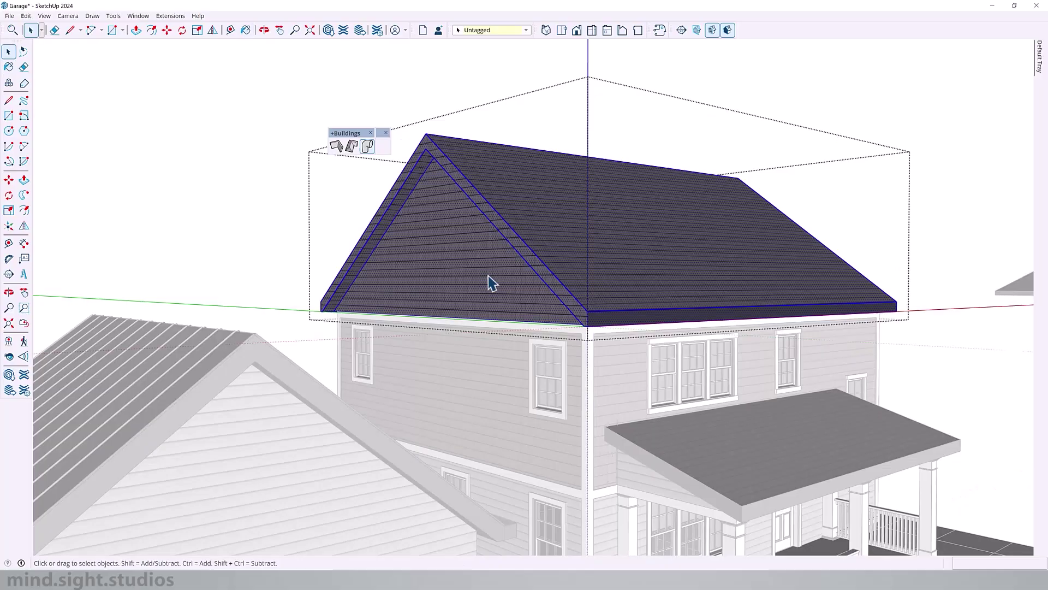
pyautogui.click(464, 263)
pyautogui.scroll(3, 464, 263)
pyautogui.press('b')
pyautogui.click(474, 252)
pyautogui.press('space')
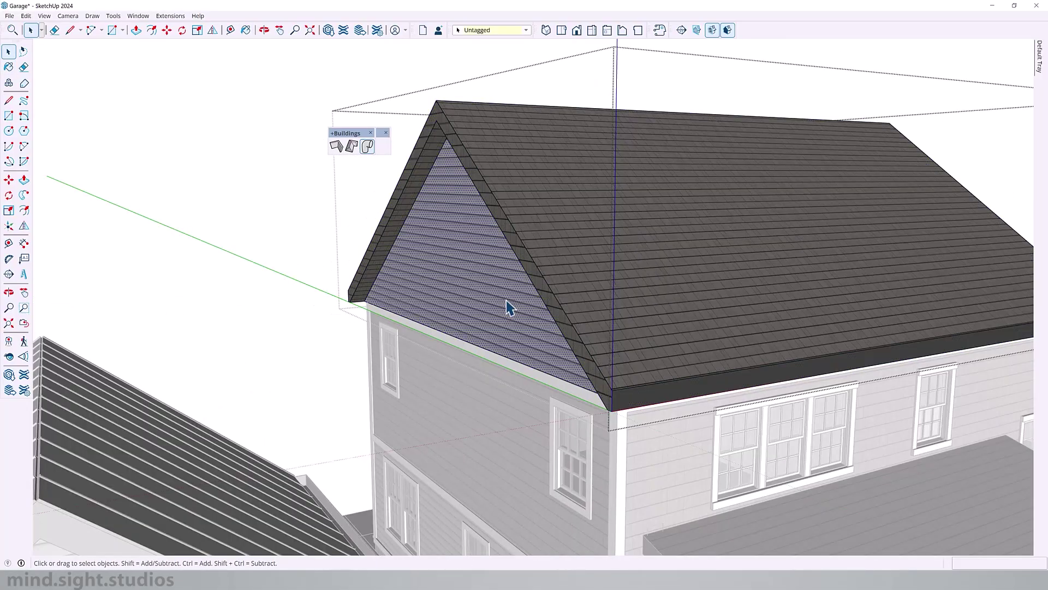
# Step: Apply the dark shingle material to the recessed face of the garage-side gable
pyautogui.press('b')
pyautogui.click(507, 301)
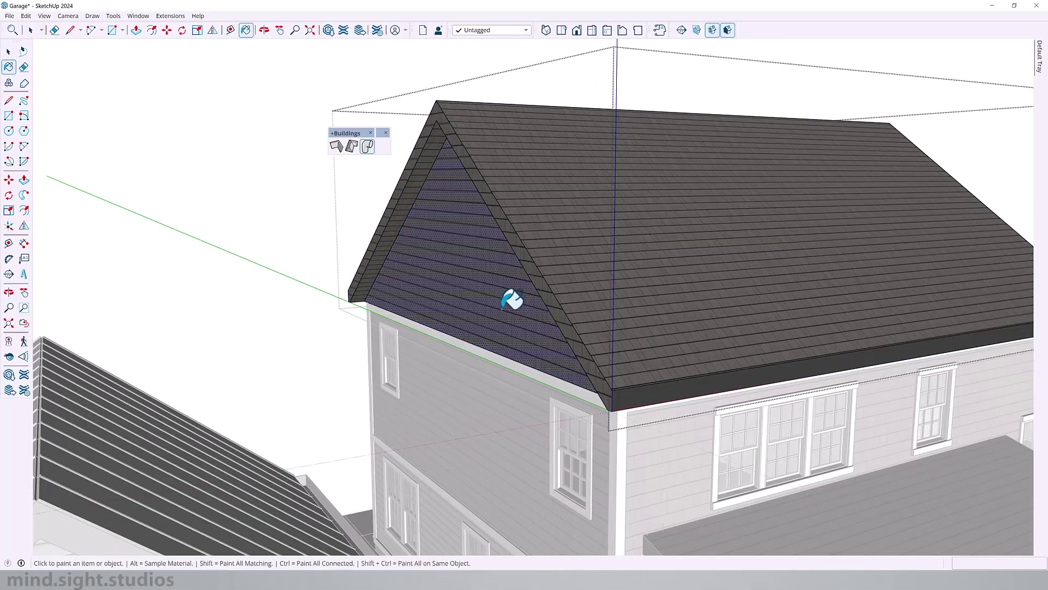
pyautogui.press('space')
# Step: Offset the rake edges of the opposite gable inward and extend the offset lines down to its bottom edge
pyautogui.moveTo(508, 297)
pyautogui.mouseDown(button='middle')
pyautogui.moveTo(632, 304)
pyautogui.moveTo(765, 344)
pyautogui.mouseUp(button='middle')
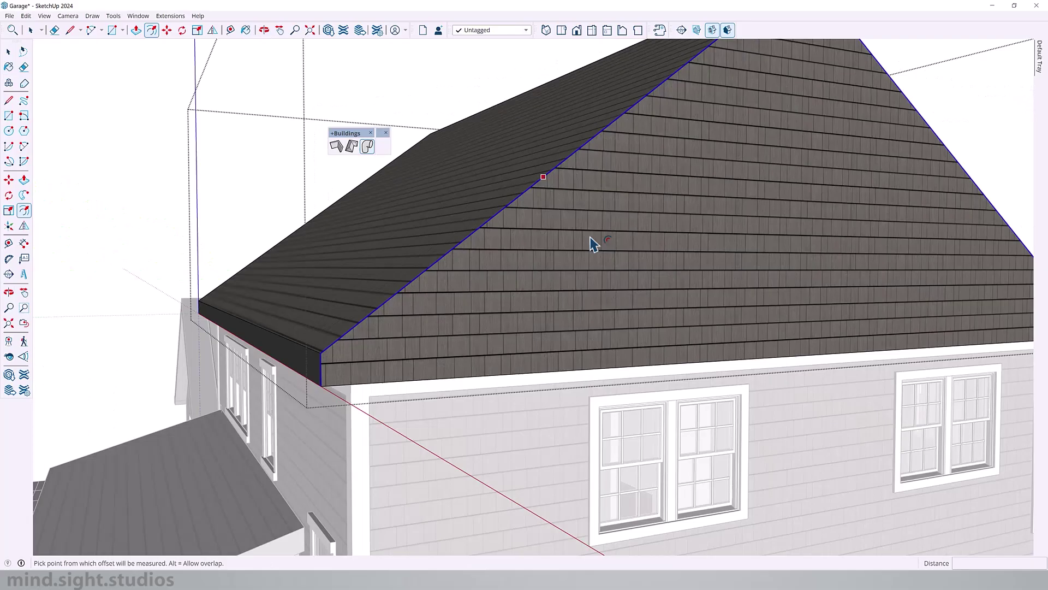
pyautogui.click(591, 240)
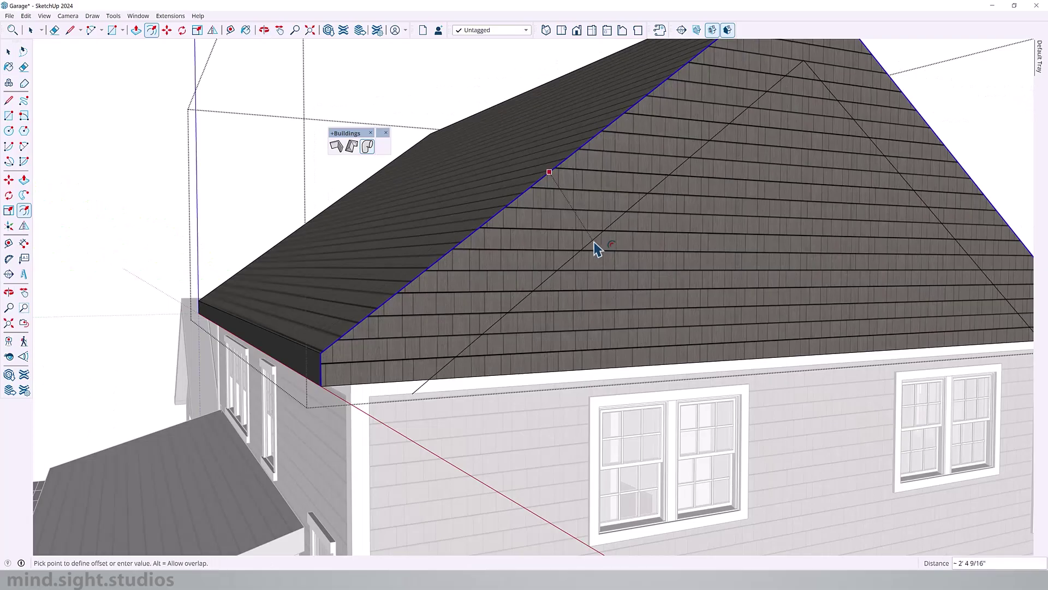
pyautogui.press('Return')
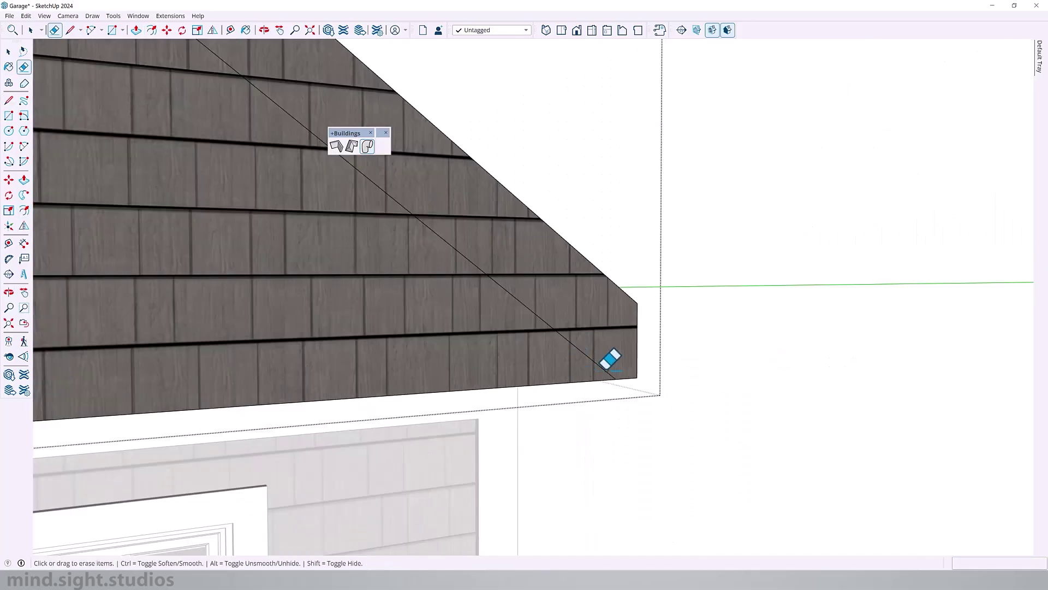
# Step: Recess the inner triangular face of the opposite gable with Push/Pull to form its rake overhang
pyautogui.scroll(-8, 607, 358)
pyautogui.moveTo(580, 353); pyautogui.dragTo(762, 307, button='middle')
pyautogui.press('p')
pyautogui.click(760, 307)
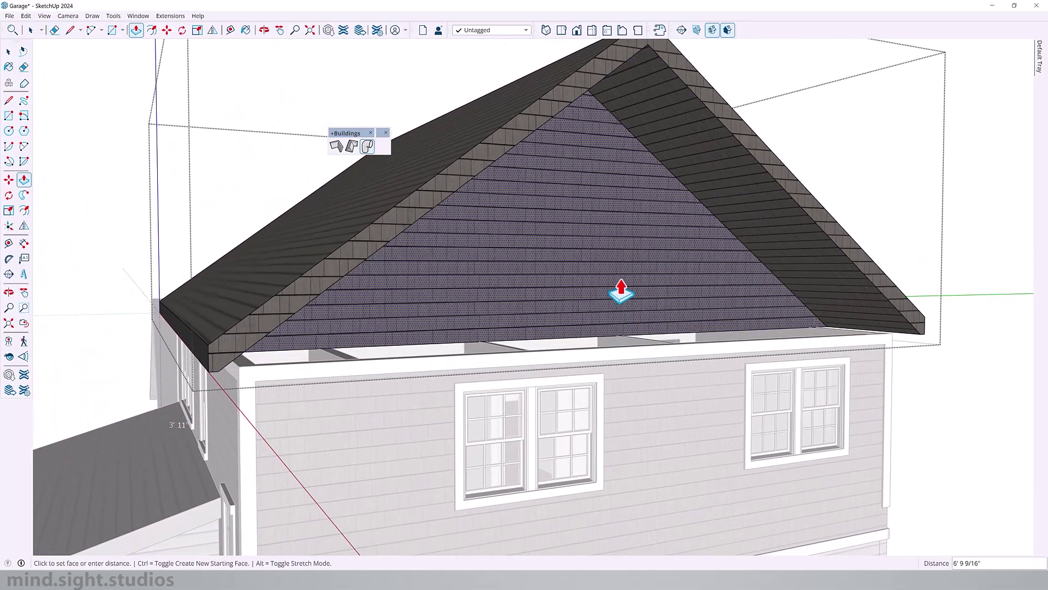
# Step: Apply the dark trim material to the rake fascia and overhang undersides of the opposite gable
pyautogui.scroll(-3, 411, 415)
pyautogui.moveTo(412, 415)
pyautogui.mouseDown(button='middle')
pyautogui.moveTo(628, 316)
pyautogui.moveTo(362, 309)
pyautogui.moveTo(604, 332)
pyautogui.moveTo(561, 336)
pyautogui.mouseUp(button='middle')
pyautogui.scroll(3, 573, 336)
pyautogui.press('b')
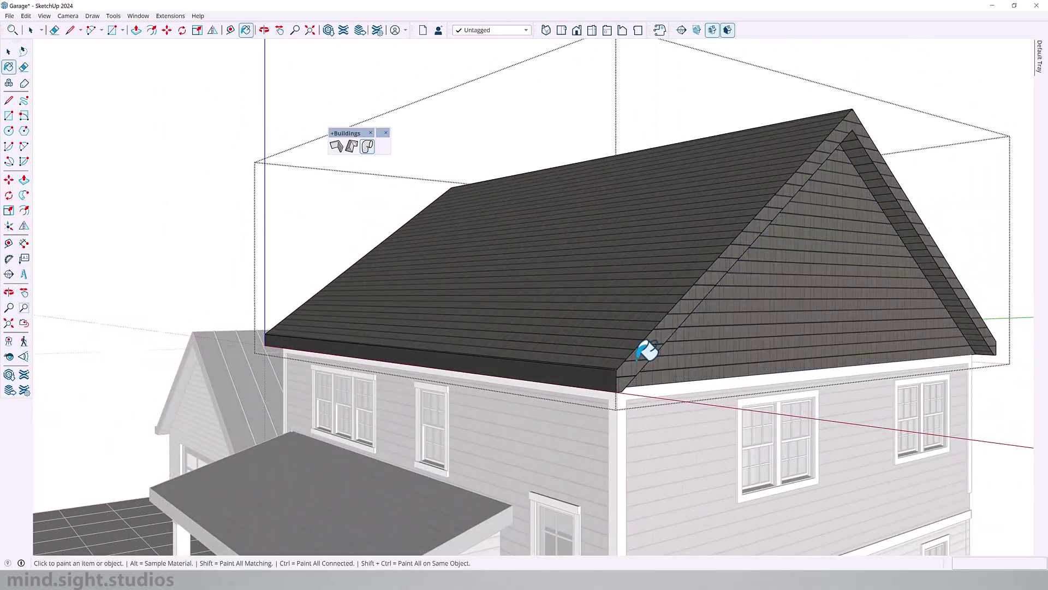
pyautogui.moveTo(647, 350); pyautogui.dragTo(363, 321, button='middle')
pyautogui.scroll(3, 796, 171)
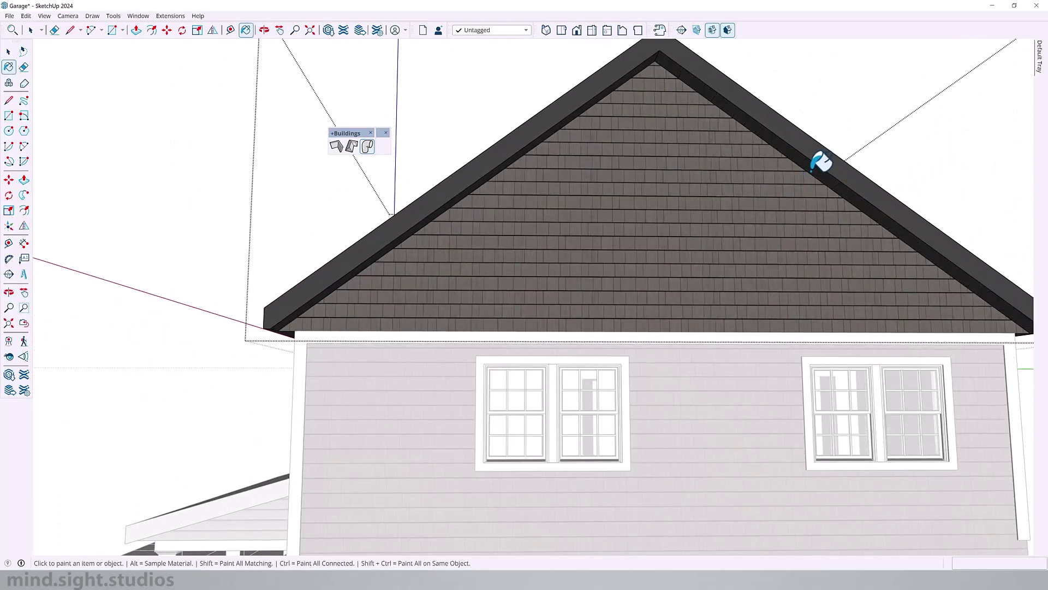
# Step: Delete the existing shed roof above the front porch
pyautogui.press('space')
pyautogui.scroll(-5, 820, 162)
pyautogui.moveTo(821, 161)
pyautogui.mouseDown(button='middle')
pyautogui.moveTo(573, 346)
pyautogui.moveTo(229, 351)
pyautogui.moveTo(431, 352)
pyautogui.moveTo(238, 340)
pyautogui.mouseUp(button='middle')
pyautogui.moveTo(622, 344); pyautogui.dragTo(339, 358, button='middle')
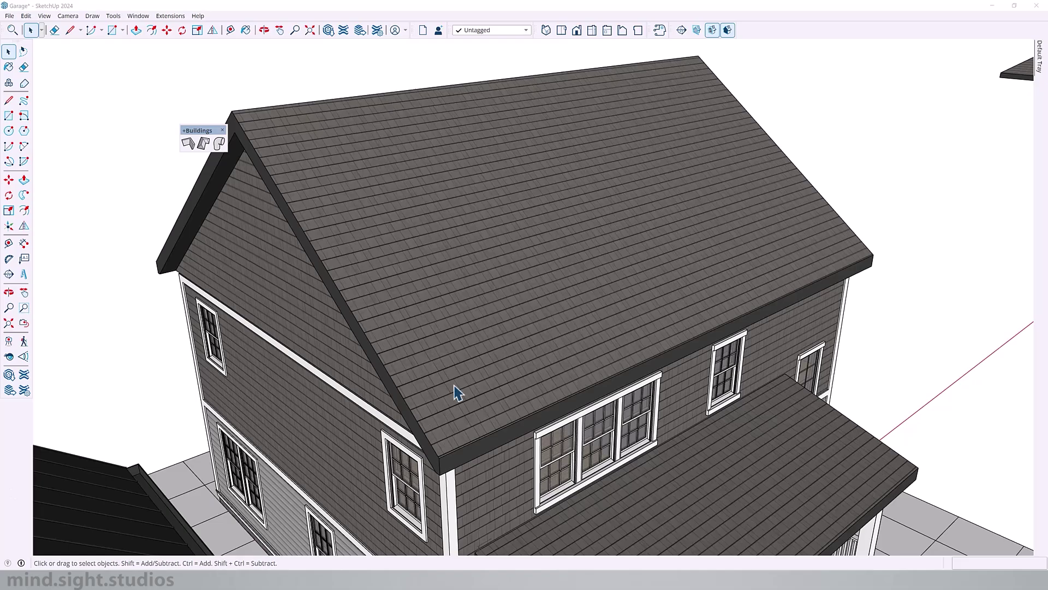
pyautogui.moveTo(542, 257); pyautogui.dragTo(589, 245, button='middle')
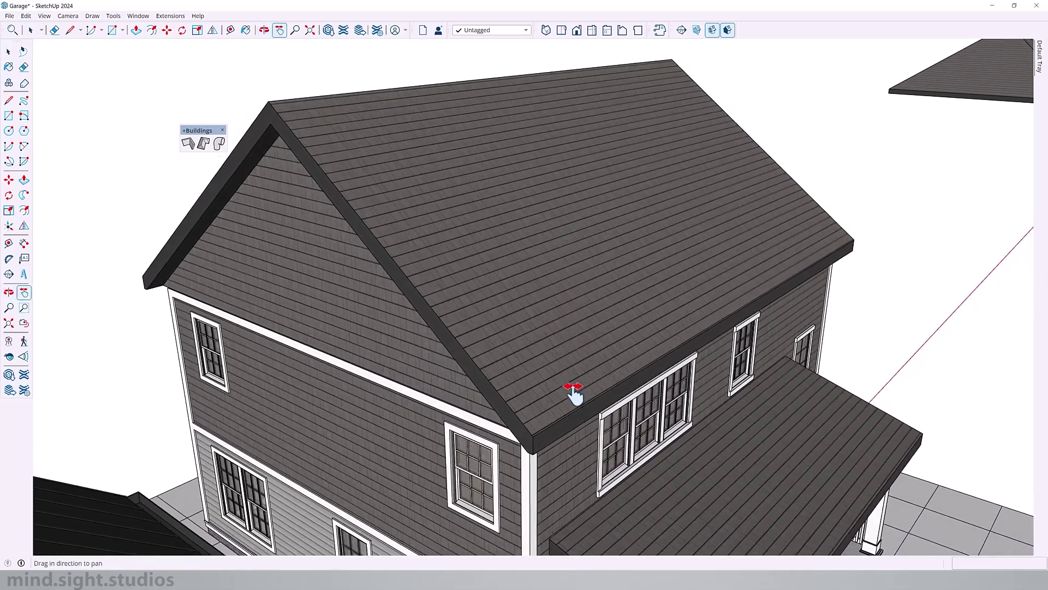
pyautogui.keyDown('shift'); pyautogui.moveTo(573, 396); pyautogui.dragTo(437, 180, button='middle'); pyautogui.keyUp('shift')
pyautogui.scroll(3, 649, 435)
pyautogui.moveTo(650, 436); pyautogui.dragTo(474, 377, button='middle')
pyautogui.keyDown('shift'); pyautogui.moveTo(475, 377); pyautogui.dragTo(667, 308, button='middle'); pyautogui.keyUp('shift')
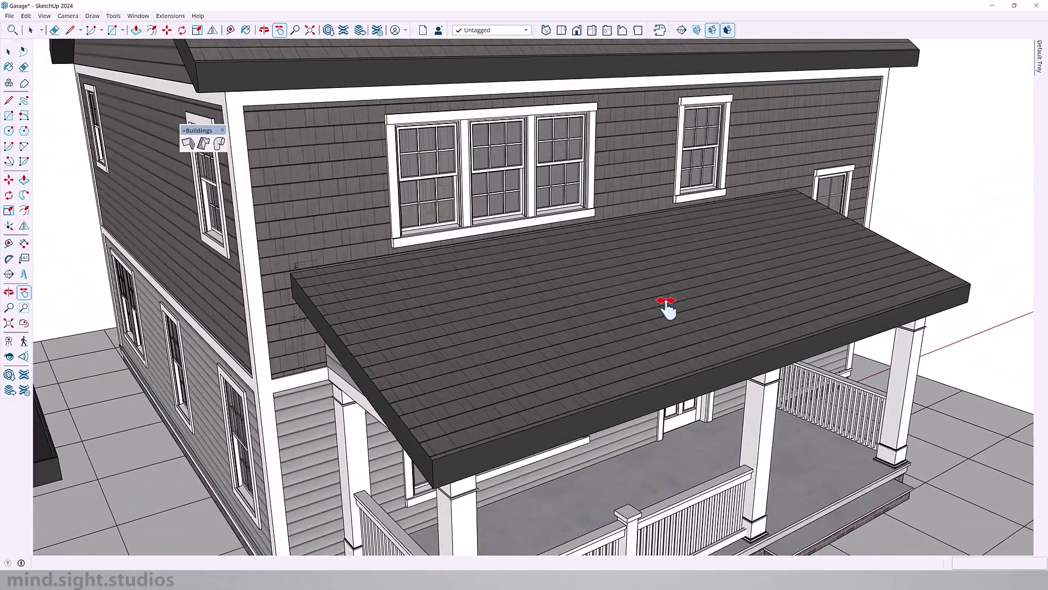
pyautogui.press('space')
pyautogui.click(538, 330)
pyautogui.press('Delete')
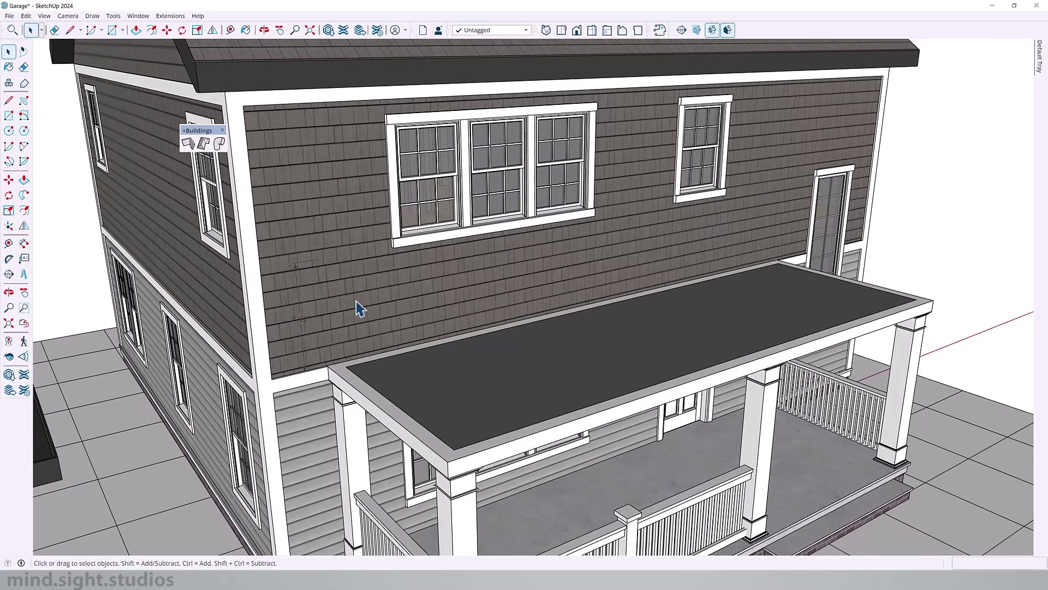
# Step: Draw a rectangle over the porch's top frame, from its far wall-side corner to the diagonally opposite outer front corner
pyautogui.moveTo(547, 349); pyautogui.dragTo(672, 339, button='middle')
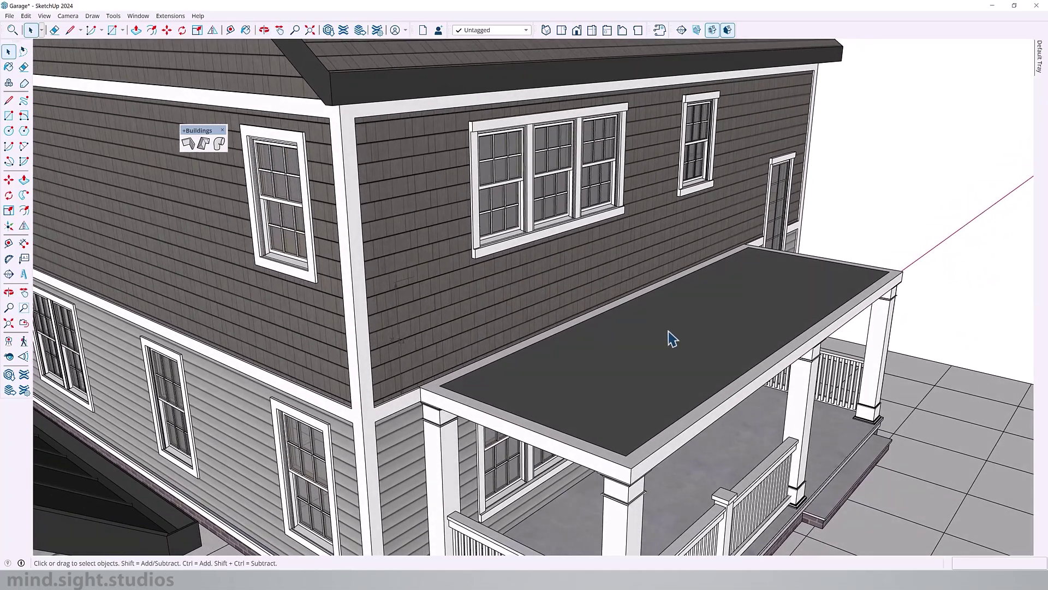
pyautogui.press('r')
pyautogui.moveTo(714, 311); pyautogui.dragTo(756, 304, button='middle')
pyautogui.scroll(4, 819, 271)
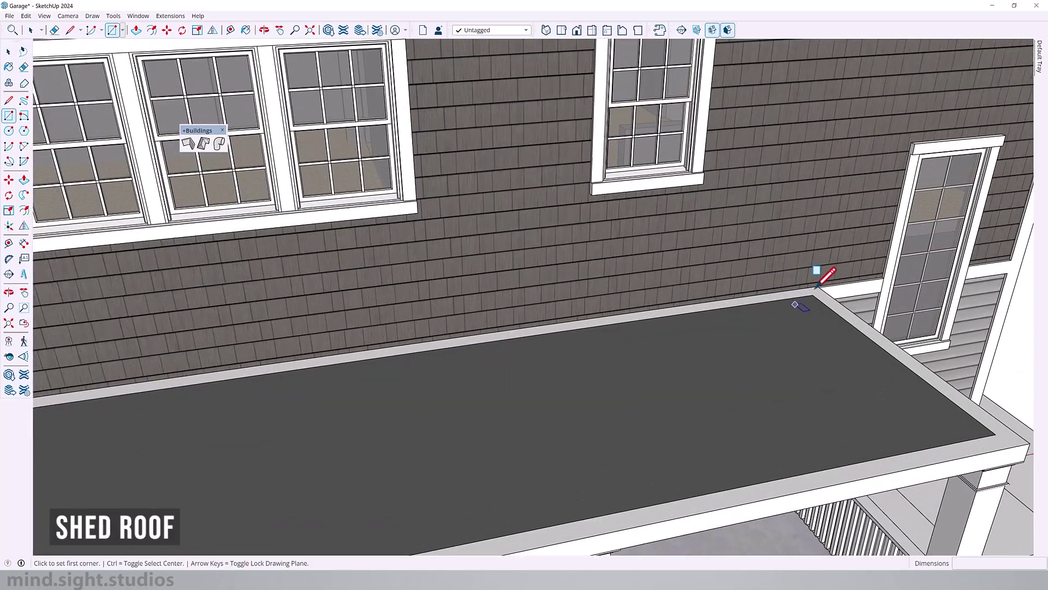
pyautogui.scroll(2, 819, 285)
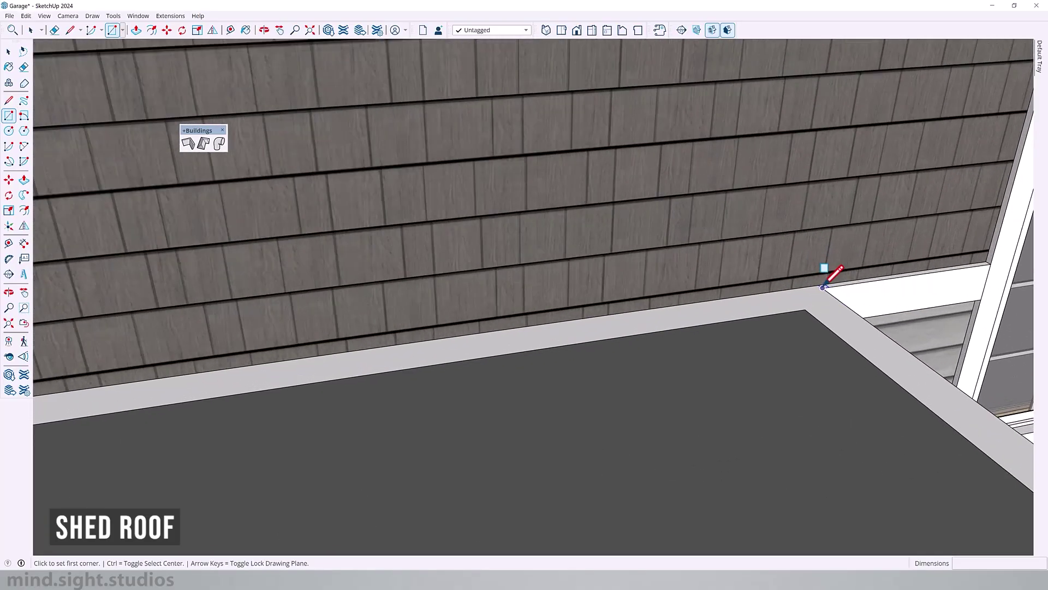
pyautogui.click(819, 285)
pyautogui.scroll(-6, 896, 224)
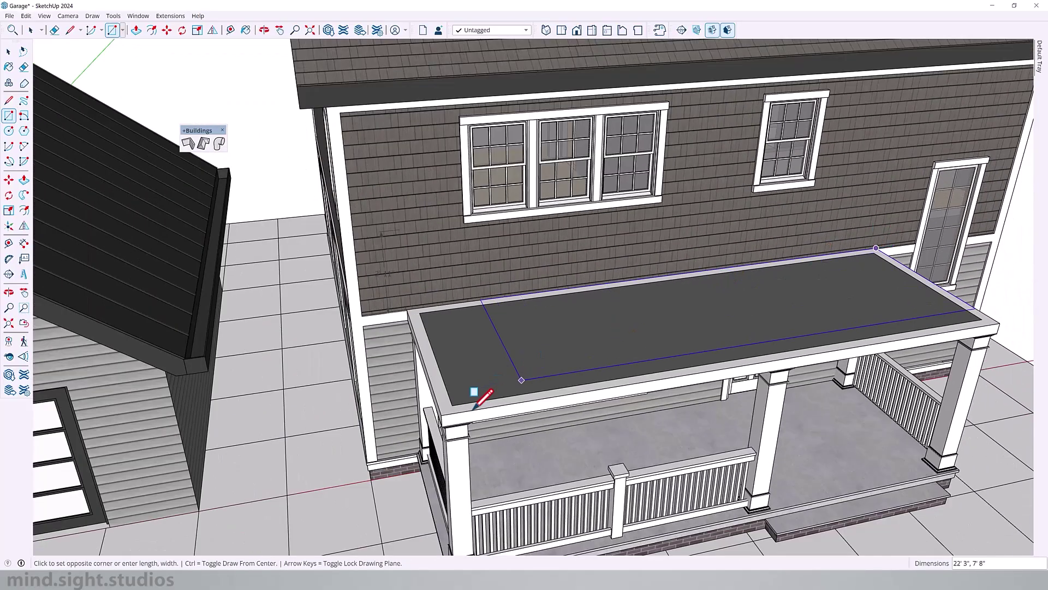
pyautogui.scroll(2, 474, 409)
pyautogui.click(429, 417)
# Step: Group the porch rectangle's face and edges, and open the group for editing
pyautogui.moveTo(611, 394); pyautogui.dragTo(765, 389, button='middle')
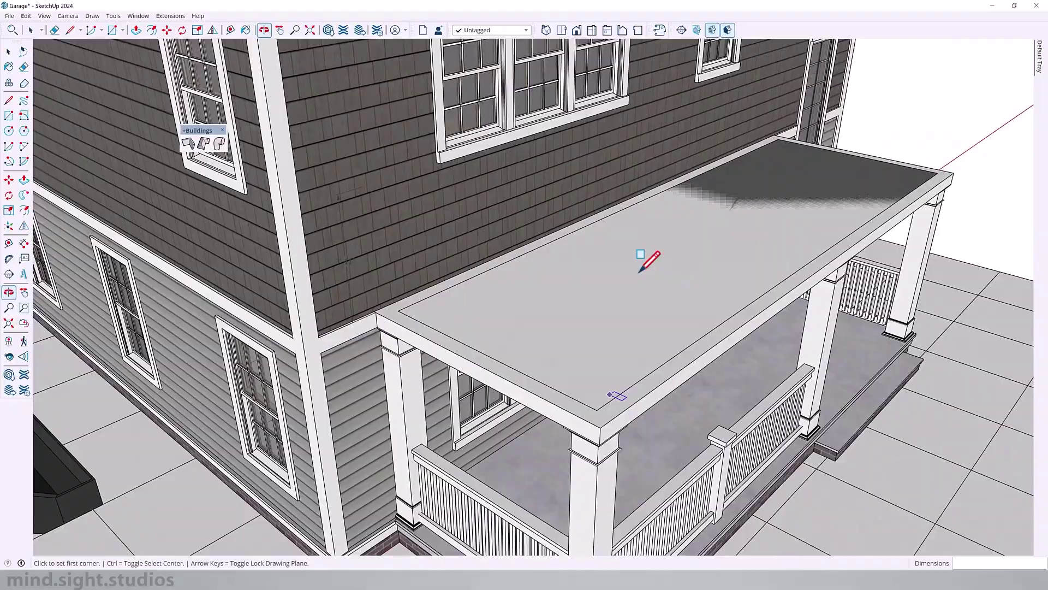
pyautogui.press('space')
pyautogui.doubleClick(622, 336)
pyautogui.keyDown('shift'); pyautogui.click(621, 327); pyautogui.keyUp('shift')
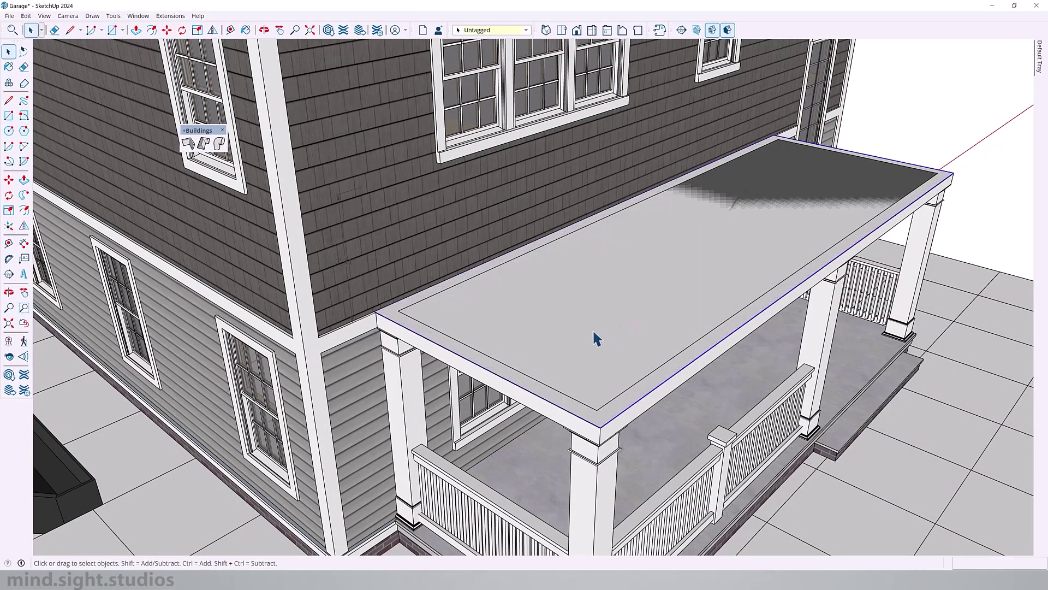
pyautogui.doubleClick(631, 324)
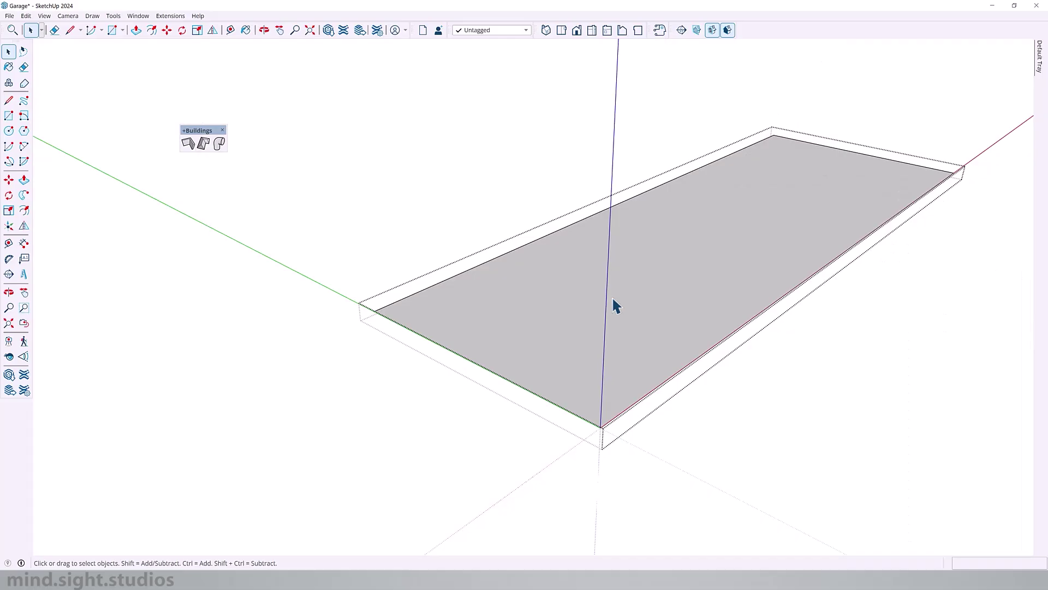
# Step: Offset the rectangle's edges outward by 12 inches to form the overhang
pyautogui.press('f')
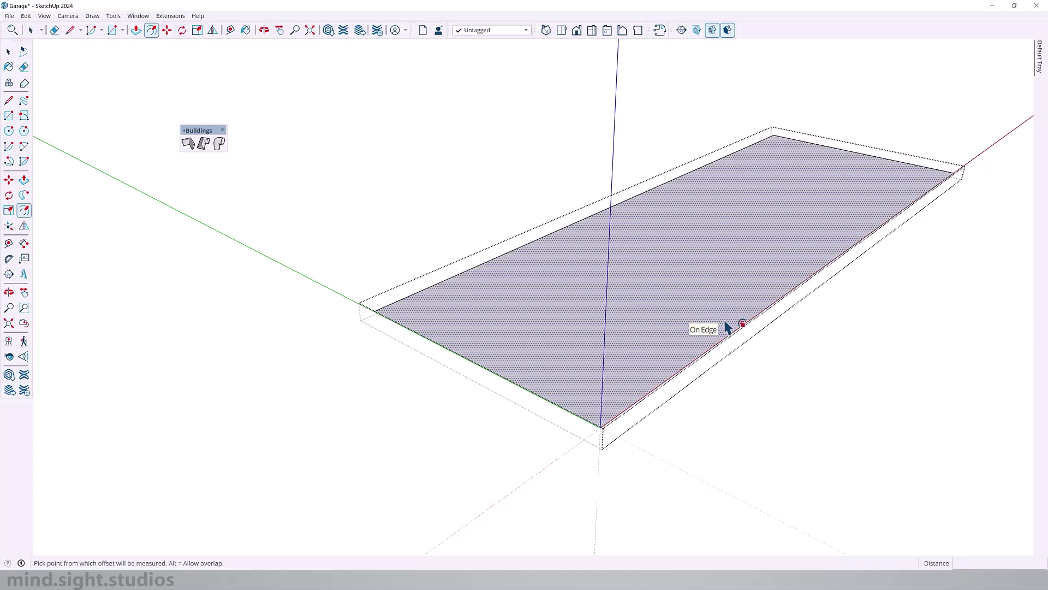
pyautogui.click(742, 324)
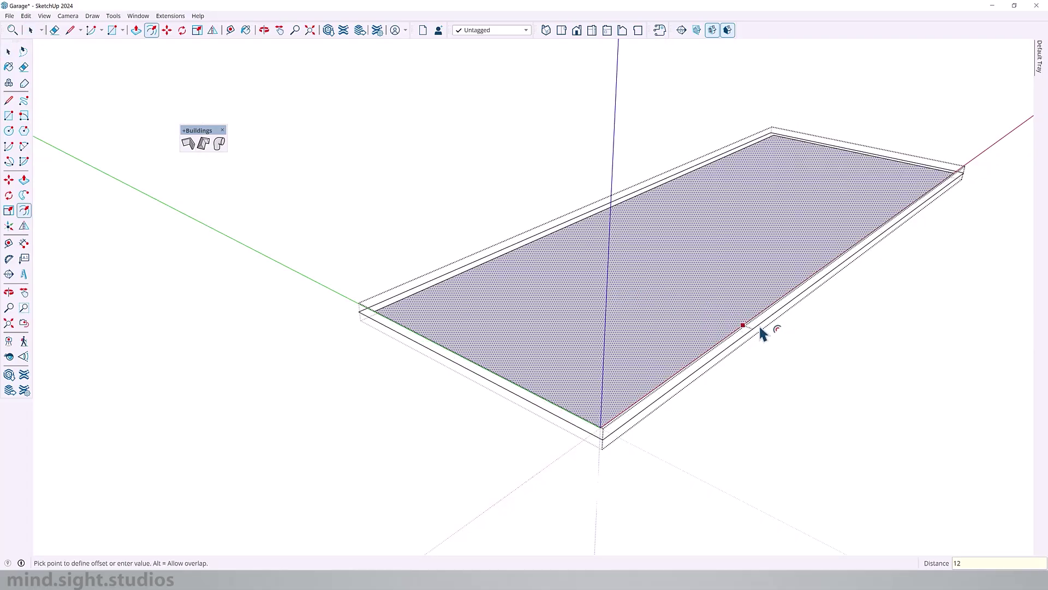
pyautogui.press('Return')
# Step: Move the wall-side outer edge 1' back to the house wall and erase the leftover inner outline
pyautogui.press('space')
pyautogui.click(609, 211)
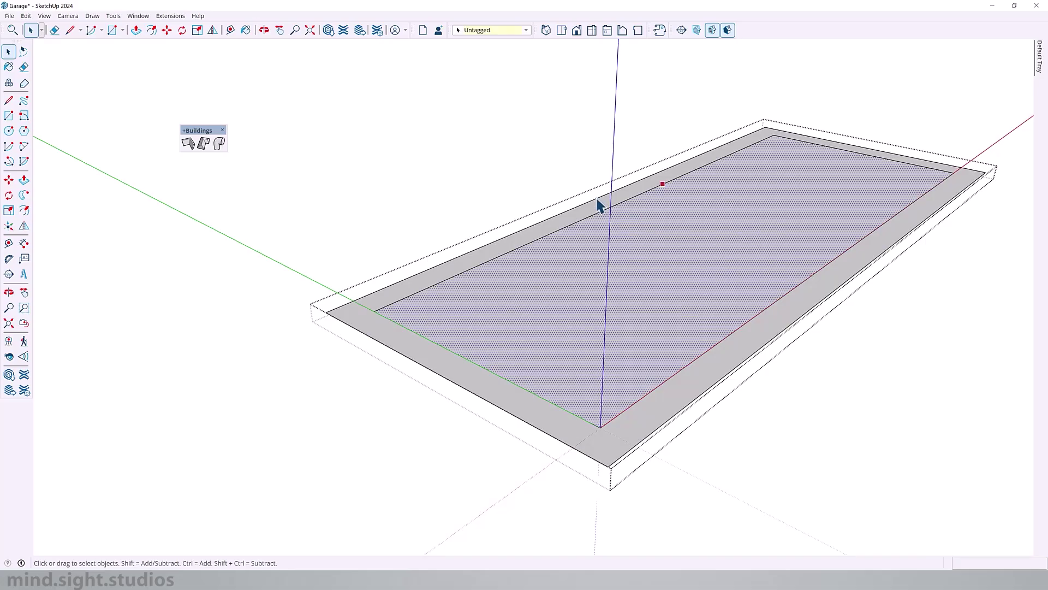
pyautogui.click(597, 198)
pyautogui.press('m')
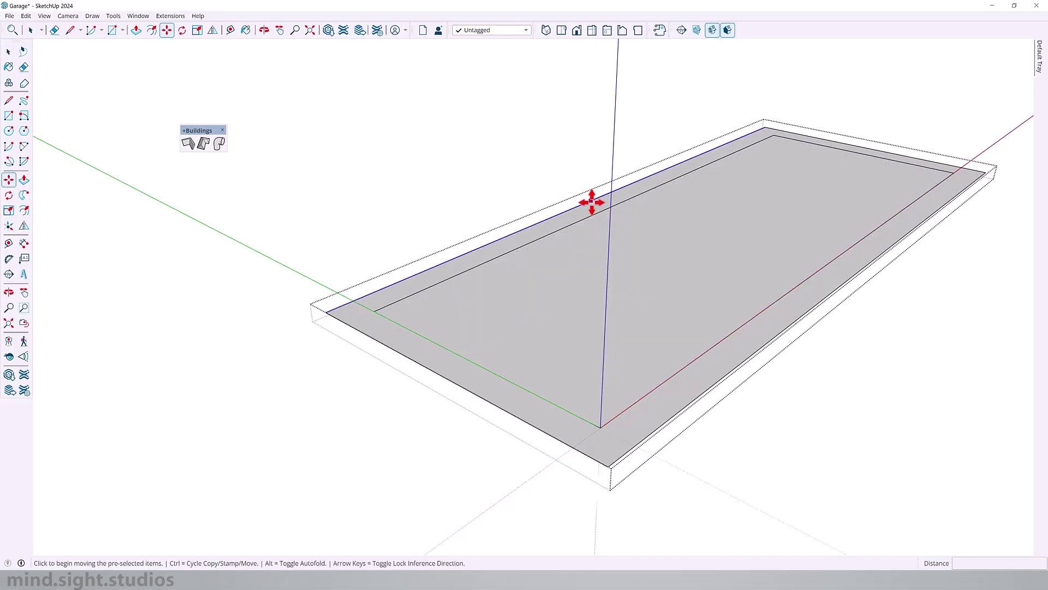
pyautogui.click(592, 202)
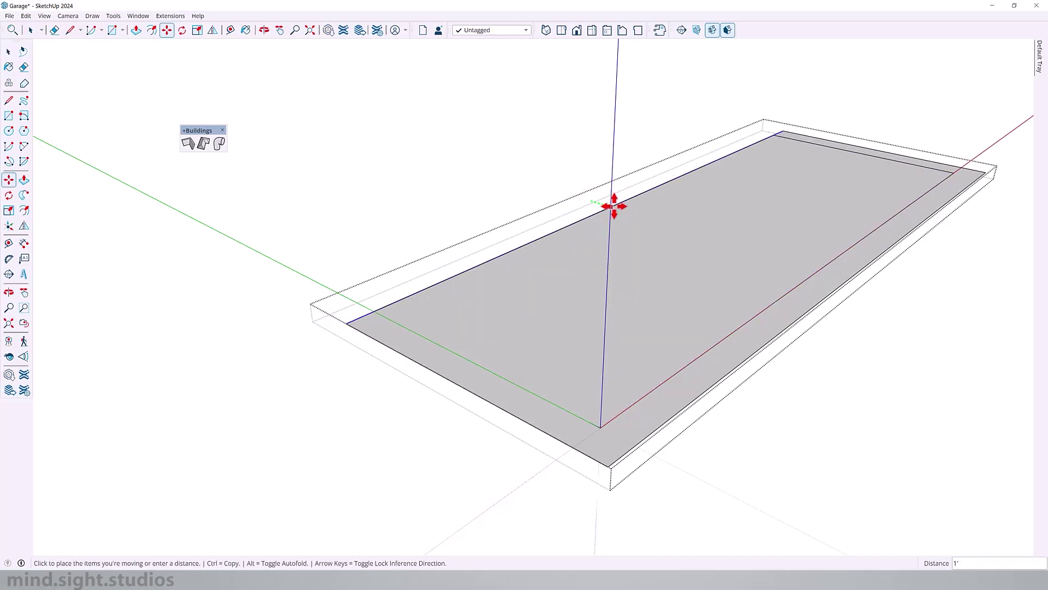
pyautogui.click(613, 207)
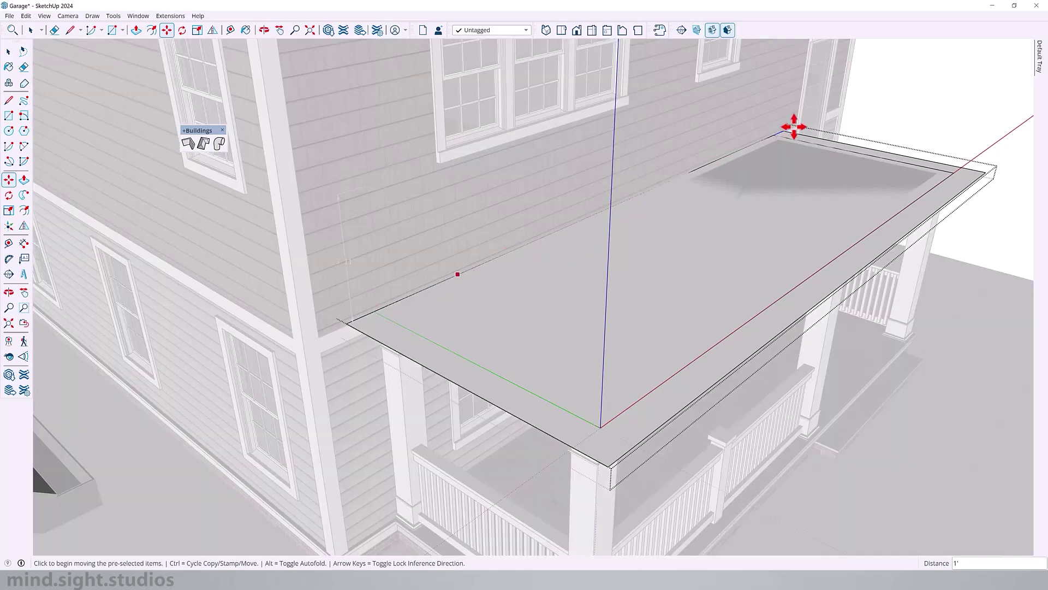
pyautogui.press('e')
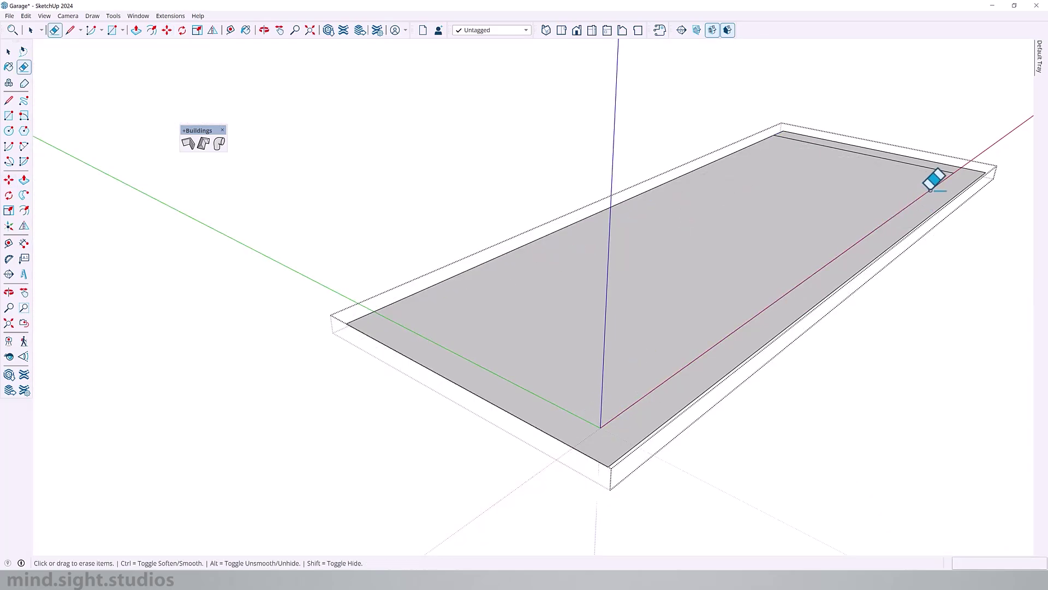
pyautogui.click(927, 165)
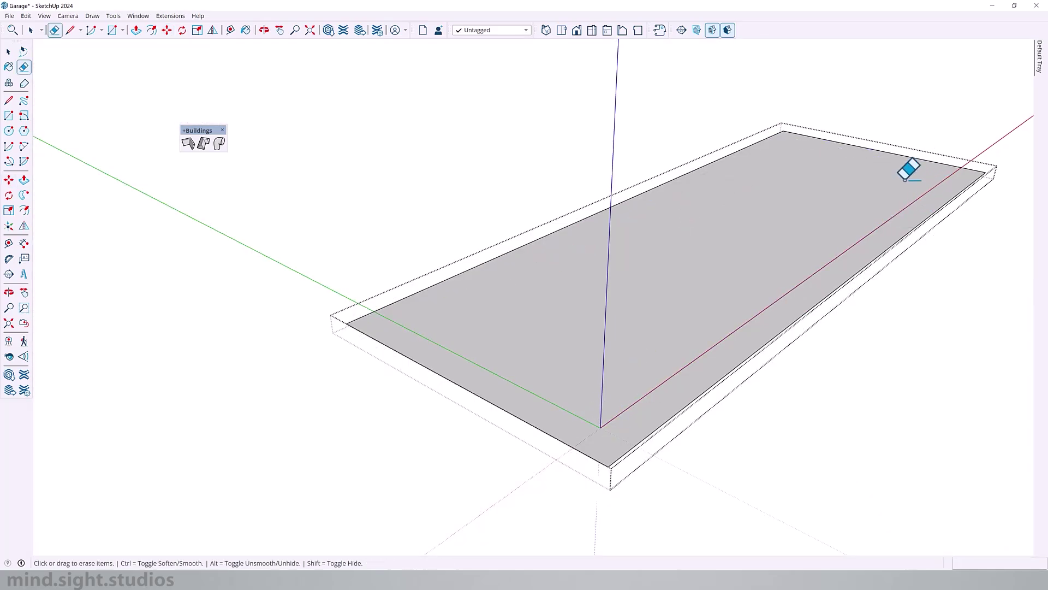
# Step: Push/Pull the porch roof face up 10" and show the rest of the model around the group
pyautogui.press('p')
pyautogui.click(740, 264)
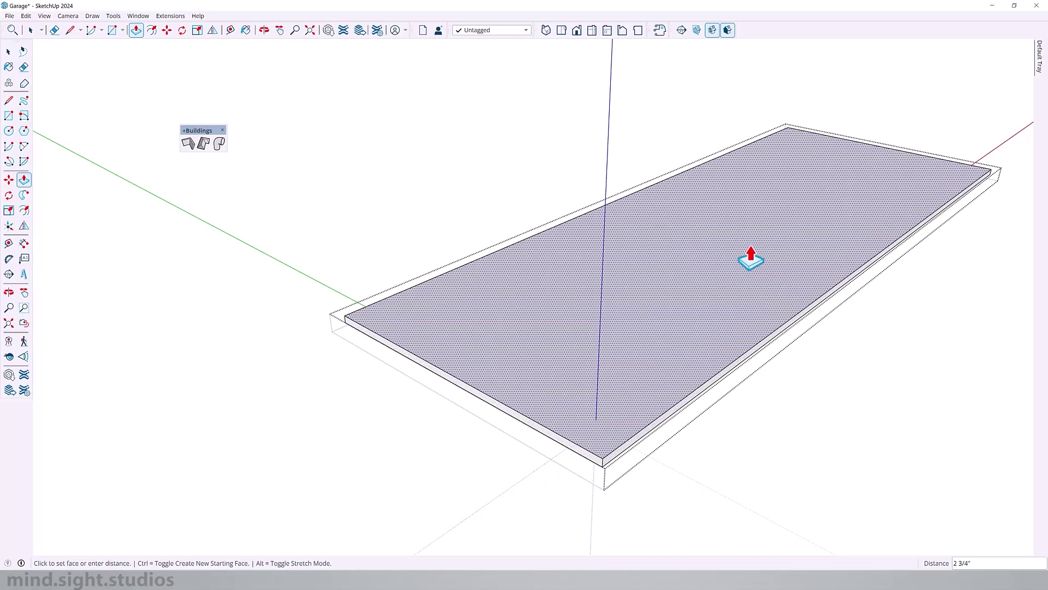
pyautogui.press('Return')
pyautogui.moveTo(603, 297); pyautogui.dragTo(676, 253, button='middle')
pyautogui.hotkey('alt', 'h')
pyautogui.moveTo(531, 244); pyautogui.dragTo(583, 268, button='middle')
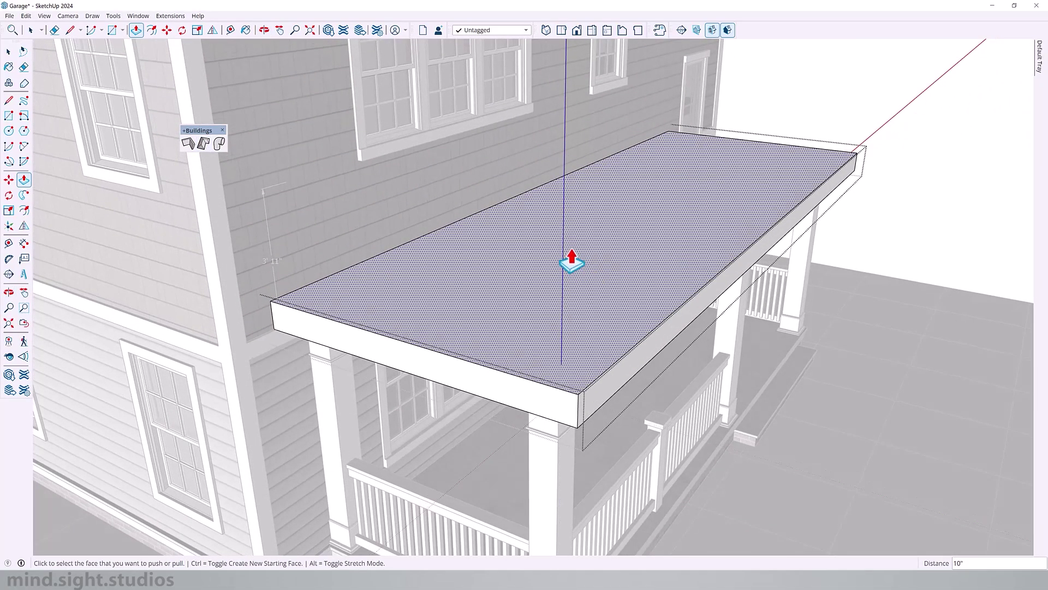
# Step: Generate a hipped roof on the porch slab's top face with a 15-degree slope
pyautogui.click(203, 144)
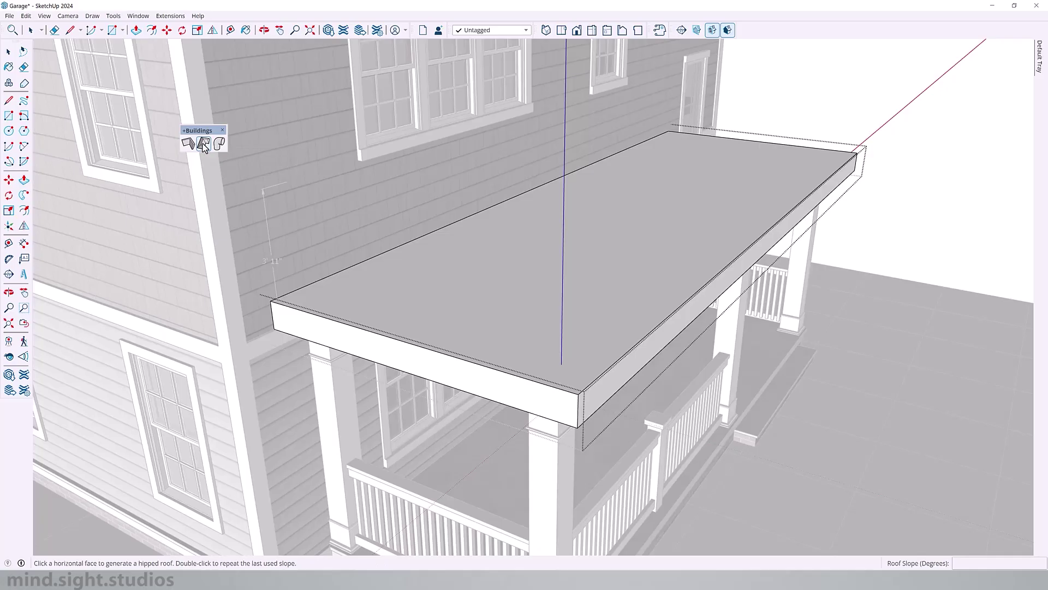
pyautogui.click(596, 220)
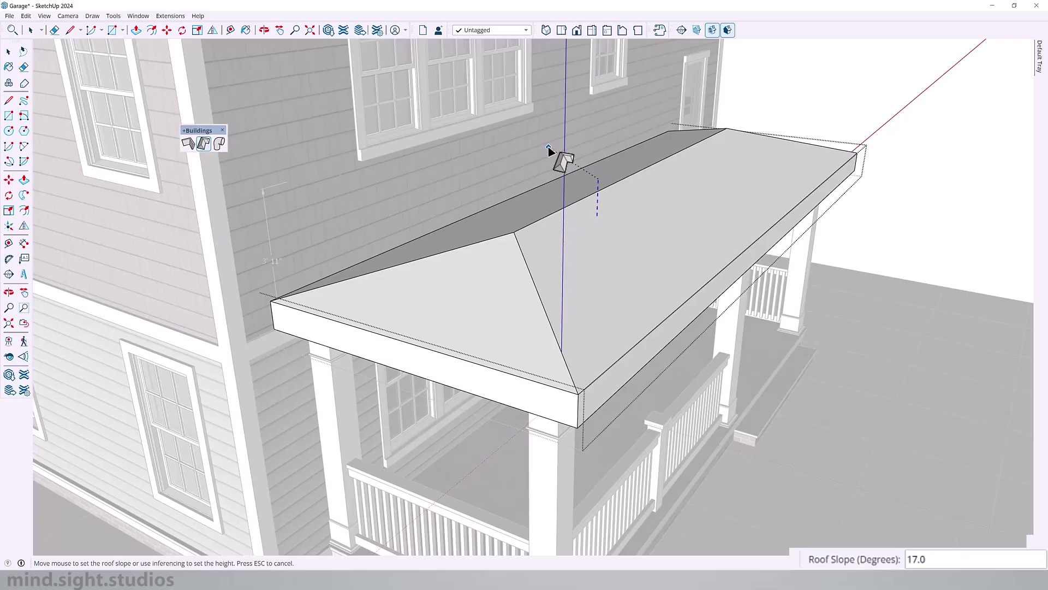
pyautogui.press('Return')
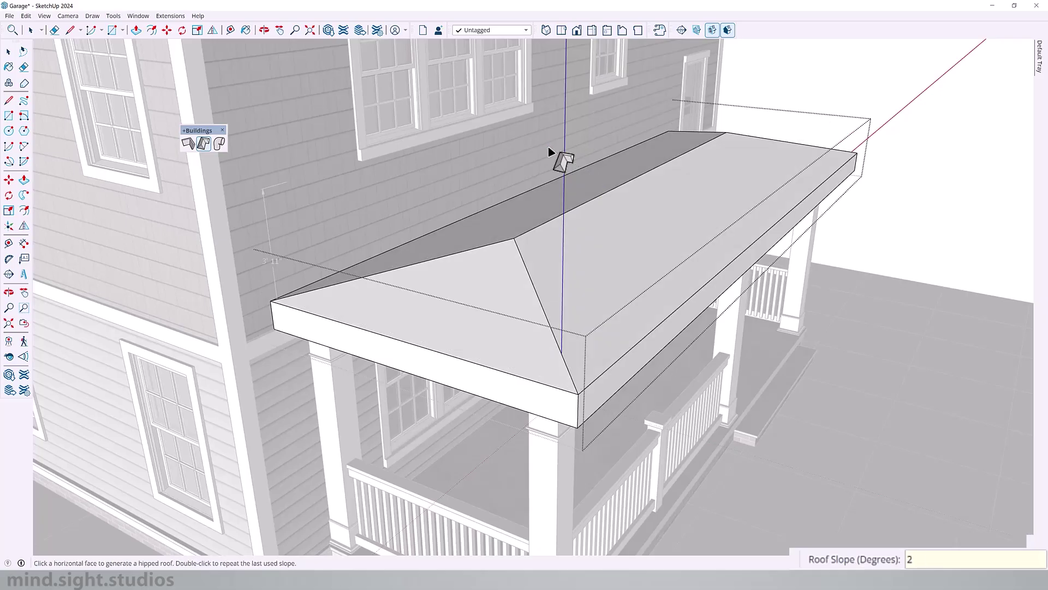
pyautogui.press('Return')
pyautogui.write('35')
pyautogui.press('Return')
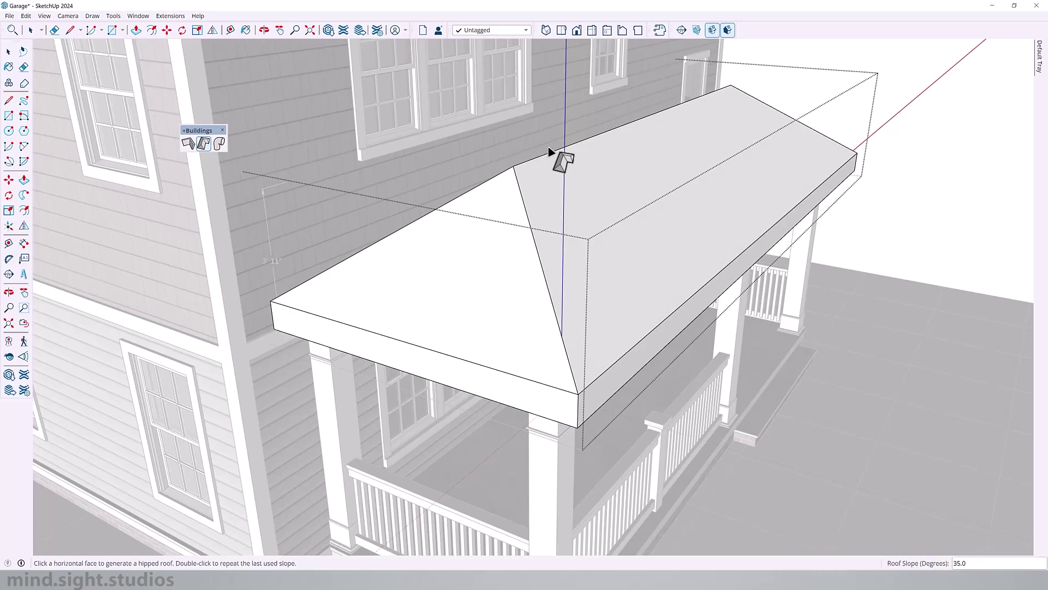
pyautogui.press('Return')
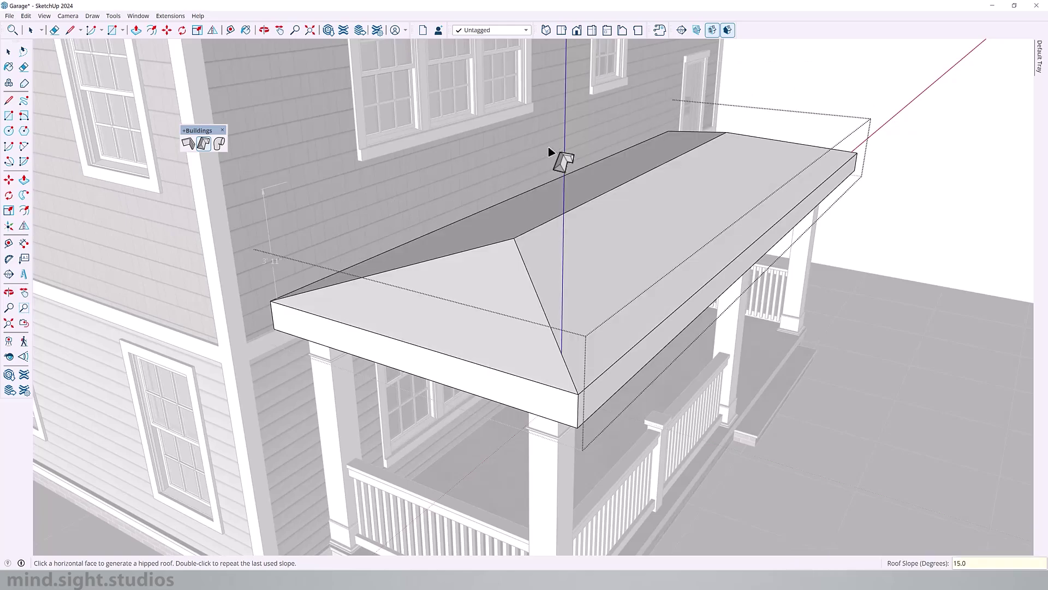
# Step: Explode the generated hipped roof so its faces merge with the porch slab, and check the connected geometry
pyautogui.moveTo(505, 215); pyautogui.dragTo(620, 219, button='middle')
pyautogui.press('space')
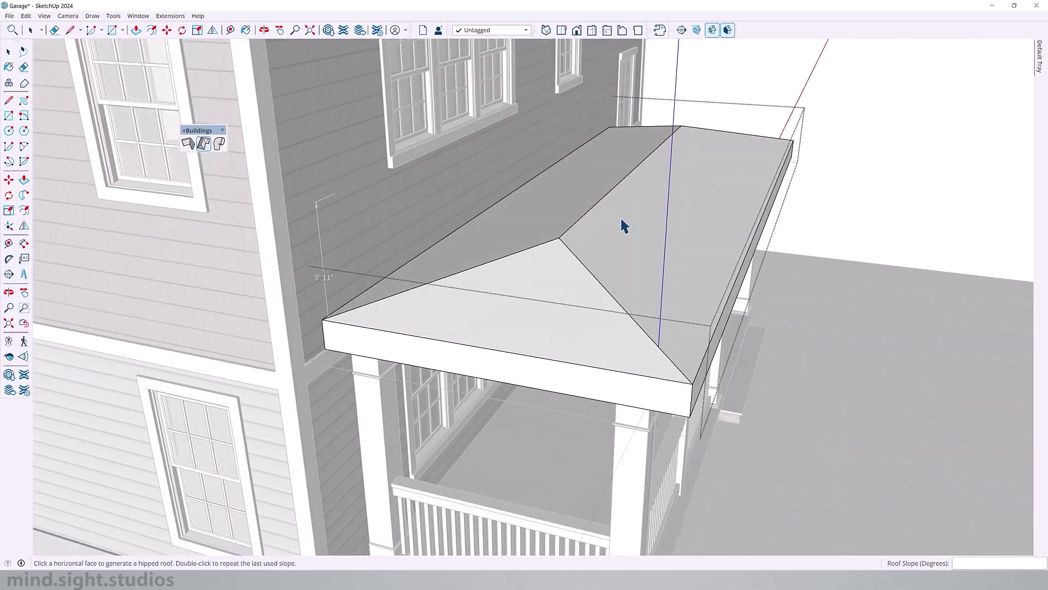
pyautogui.click(620, 219)
pyautogui.moveTo(462, 214); pyautogui.dragTo(372, 194, button='middle')
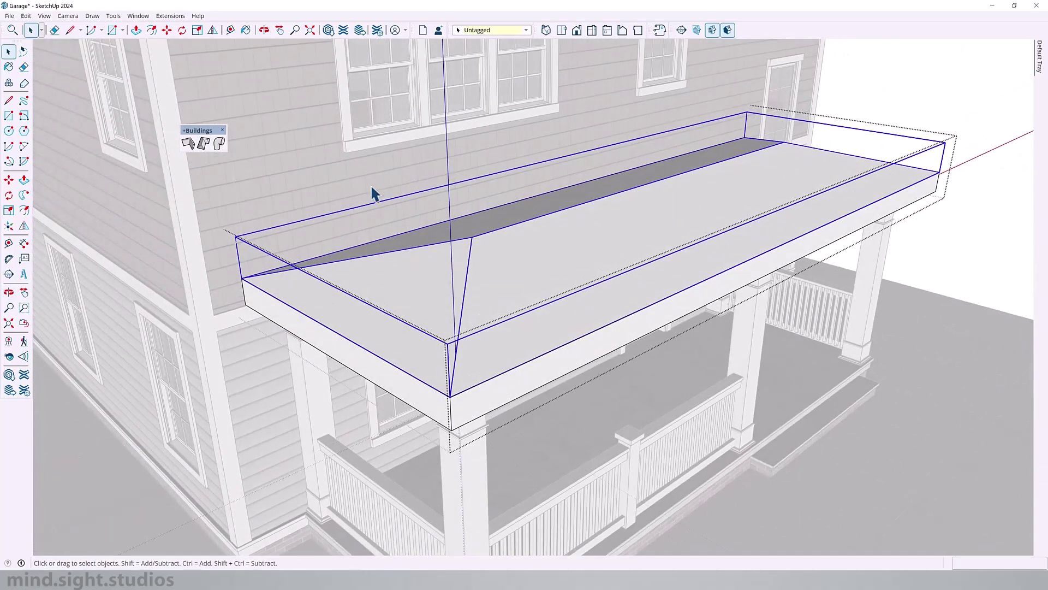
pyautogui.press('x')
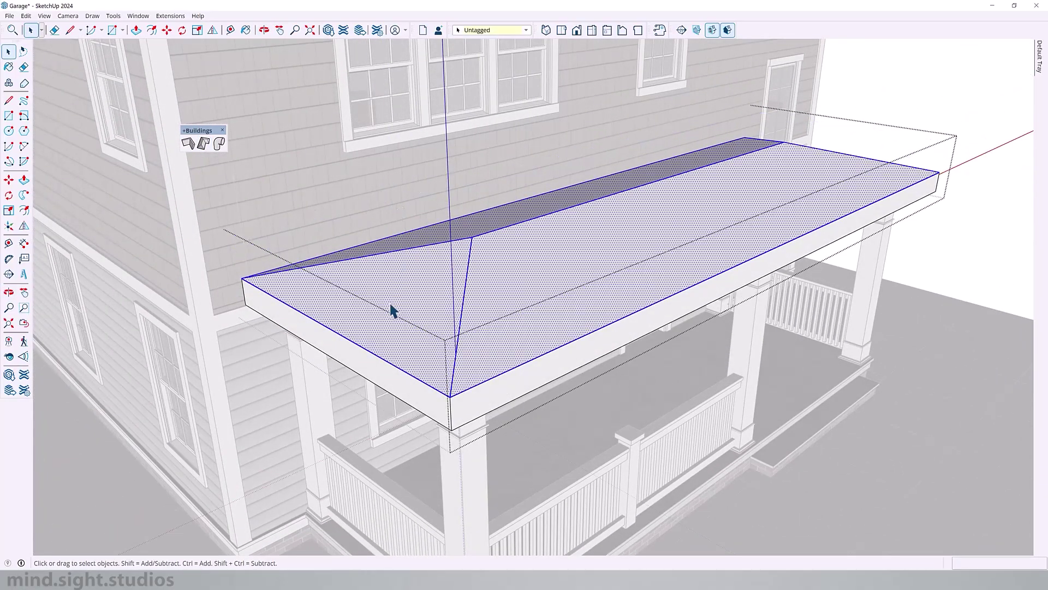
pyautogui.click(375, 370)
pyautogui.moveTo(427, 284); pyautogui.dragTo(474, 252, button='middle')
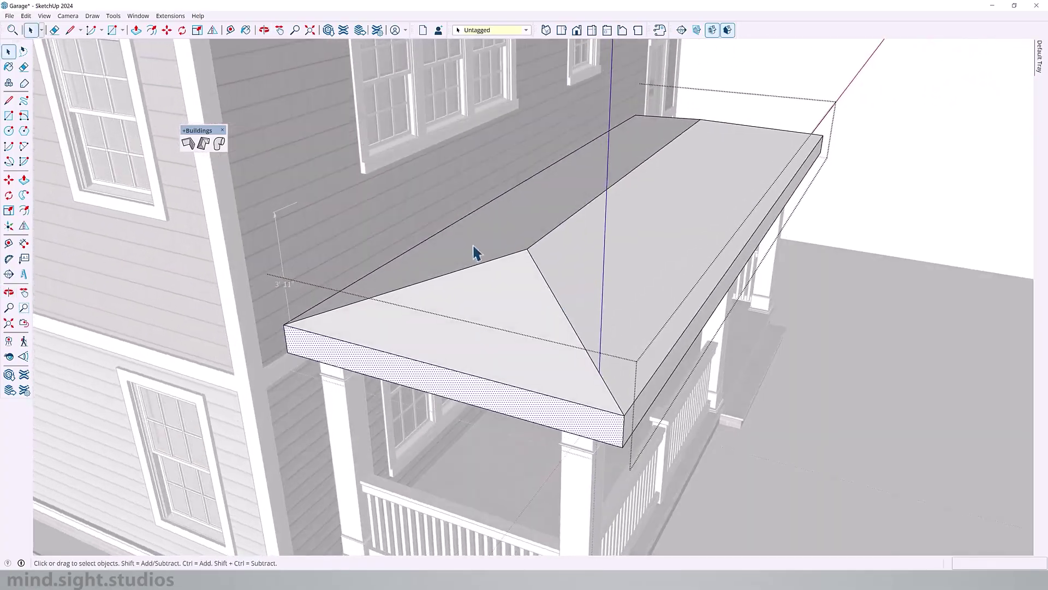
pyautogui.tripleClick(556, 356)
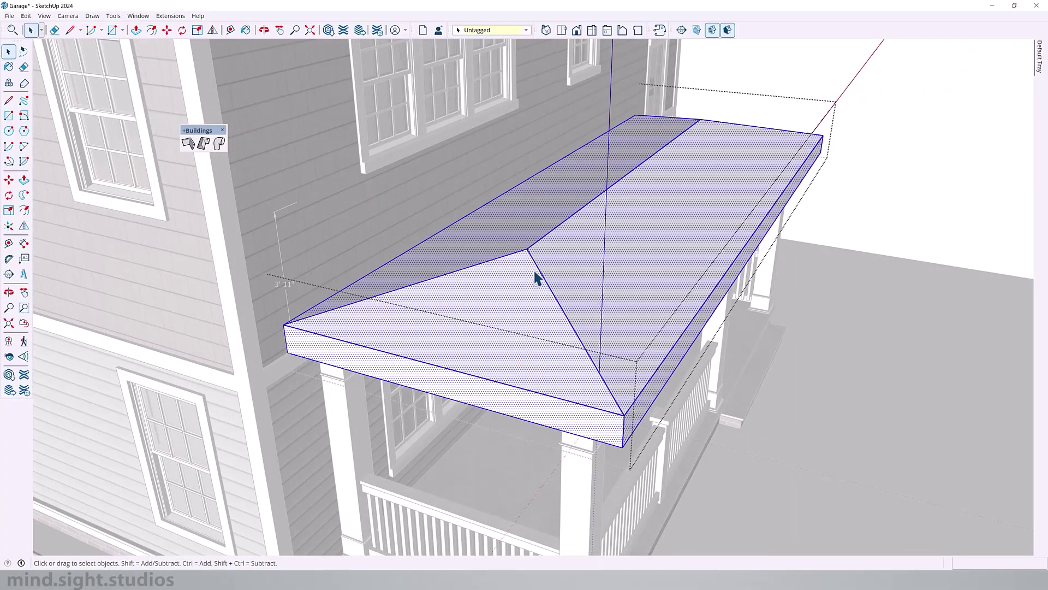
pyautogui.click(147, 110)
# Step: Move the porch roof's wall-side top edge straight up until it aligns with the plane of the front slope
pyautogui.press('m')
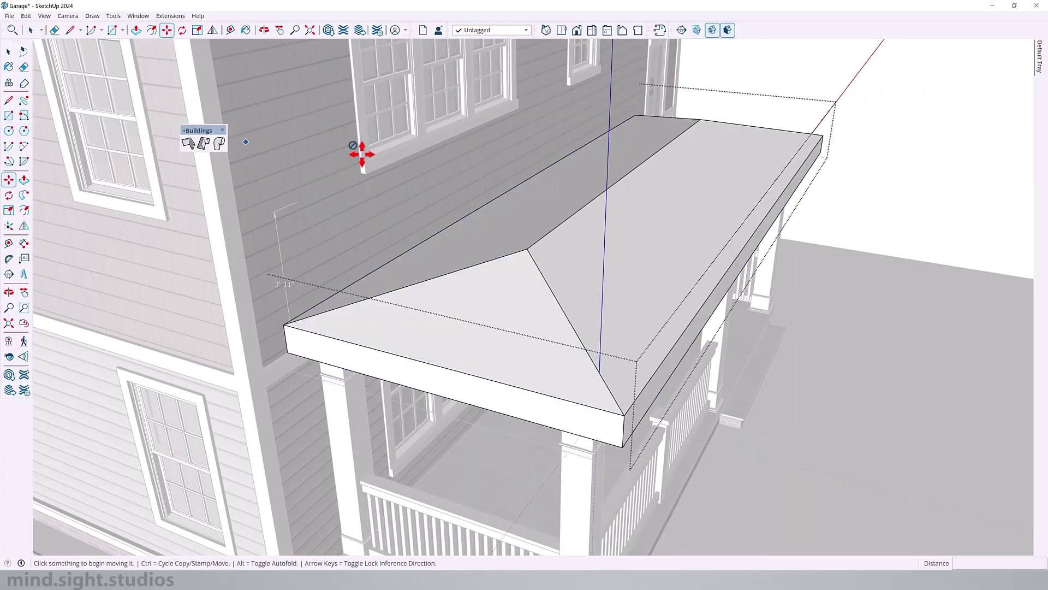
pyautogui.click(508, 204)
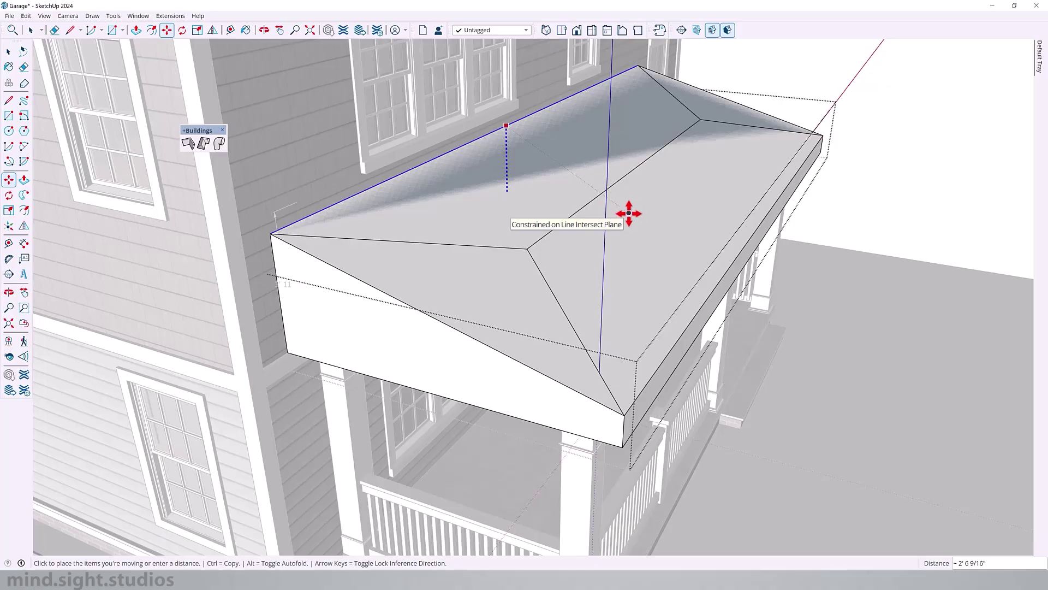
pyautogui.click(629, 213)
# Step: Erase the leftover ridge and hip edges on the porch roof so its top becomes one continuous slope
pyautogui.press('o')
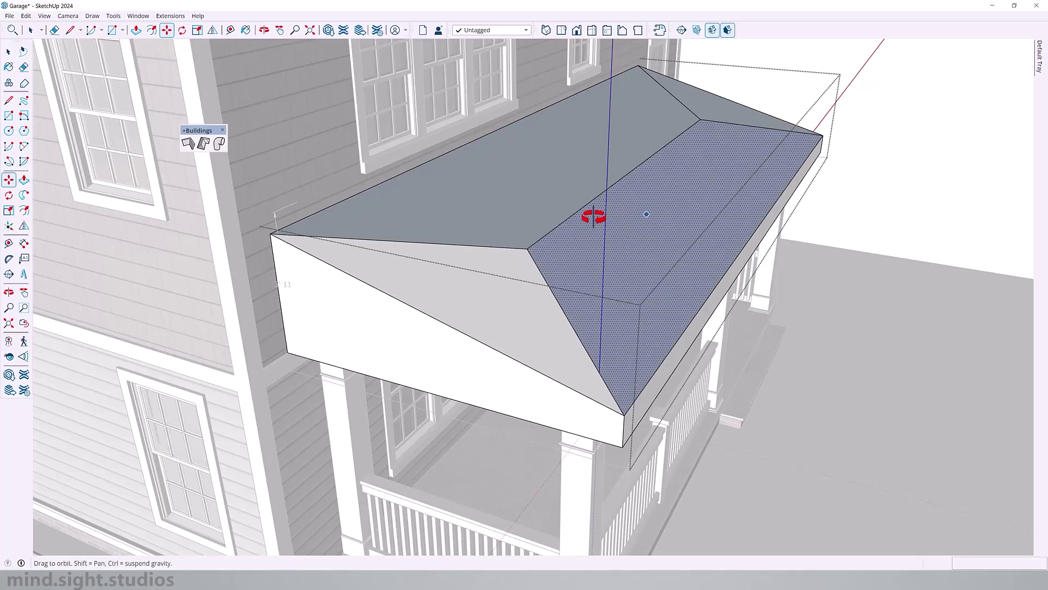
pyautogui.moveTo(597, 213)
pyautogui.mouseDown()
pyautogui.moveTo(196, 206)
pyautogui.moveTo(369, 207)
pyautogui.moveTo(547, 229)
pyautogui.mouseUp()
pyautogui.press('e')
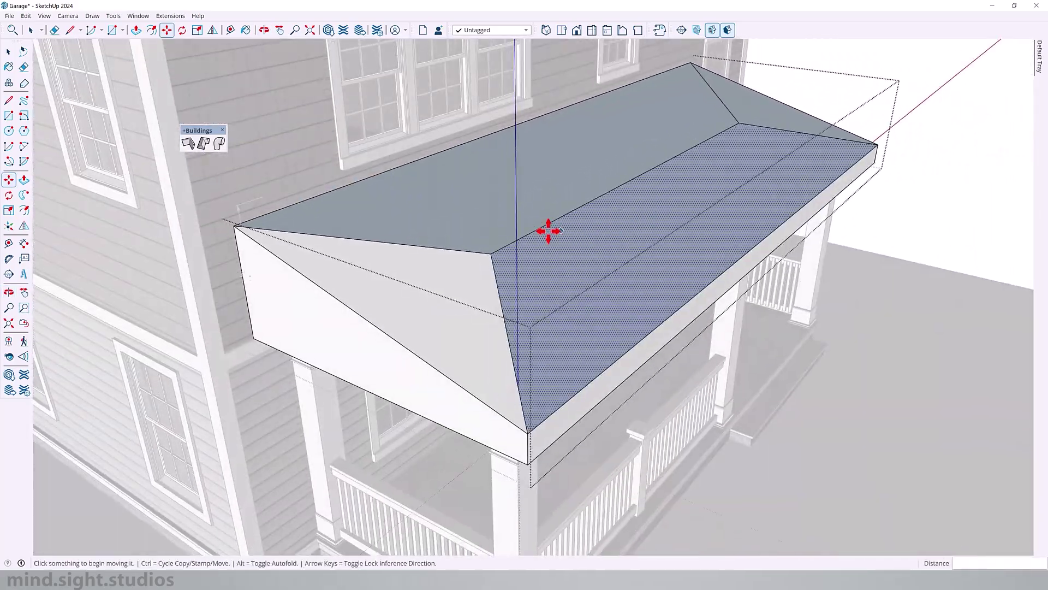
pyautogui.moveTo(488, 242)
pyautogui.mouseDown()
pyautogui.moveTo(510, 245)
pyautogui.moveTo(618, 149)
pyautogui.moveTo(723, 116)
pyautogui.moveTo(764, 139)
pyautogui.moveTo(751, 146)
pyautogui.mouseUp()
pyautogui.press('space')
# Step: Copy the sloped top edges at both ends of the porch roof straight down 10" to outline the fascia boards
pyautogui.moveTo(552, 220); pyautogui.dragTo(268, 219, button='middle')
pyautogui.moveTo(576, 238); pyautogui.dragTo(310, 167, button='middle')
pyautogui.scroll(-5, 309, 167)
pyautogui.scroll(3, 567, 252)
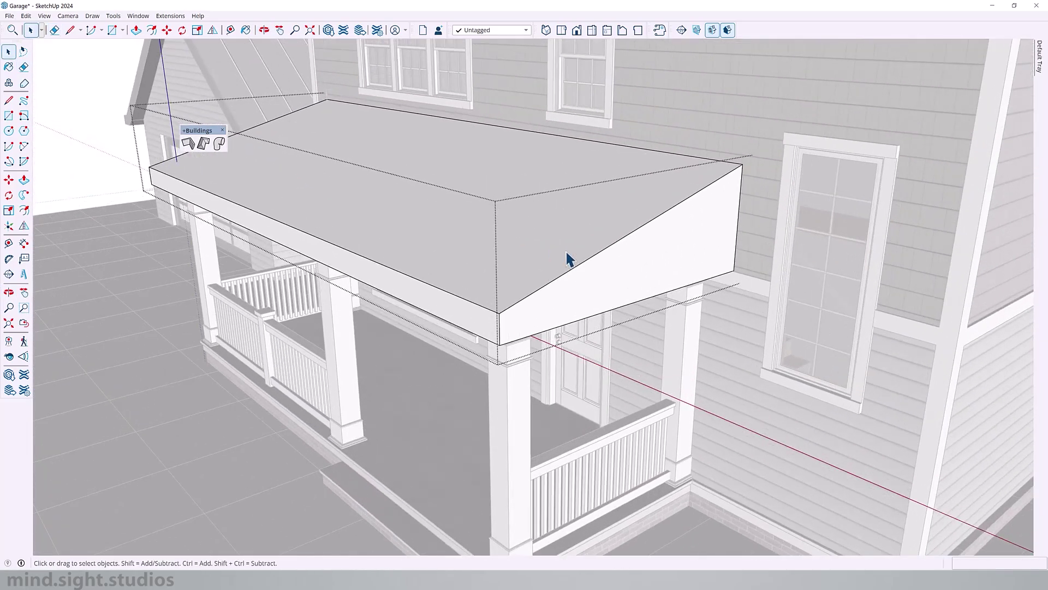
pyautogui.moveTo(545, 247); pyautogui.dragTo(382, 191, button='middle')
pyautogui.moveTo(568, 225); pyautogui.dragTo(599, 212, button='middle')
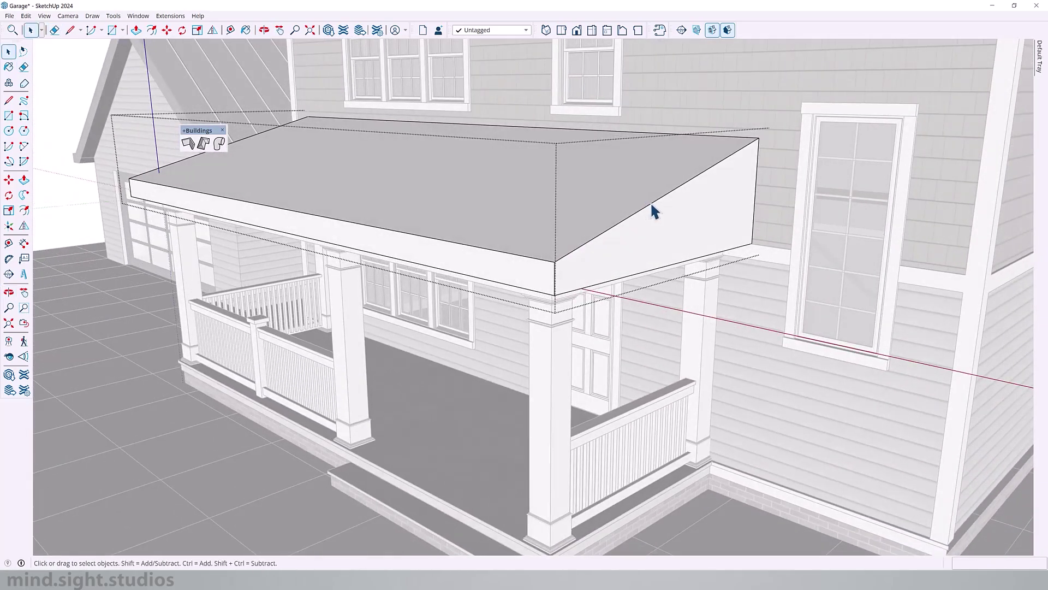
pyautogui.click(663, 198)
pyautogui.keyDown('shift'); pyautogui.click(267, 132); pyautogui.keyUp('shift')
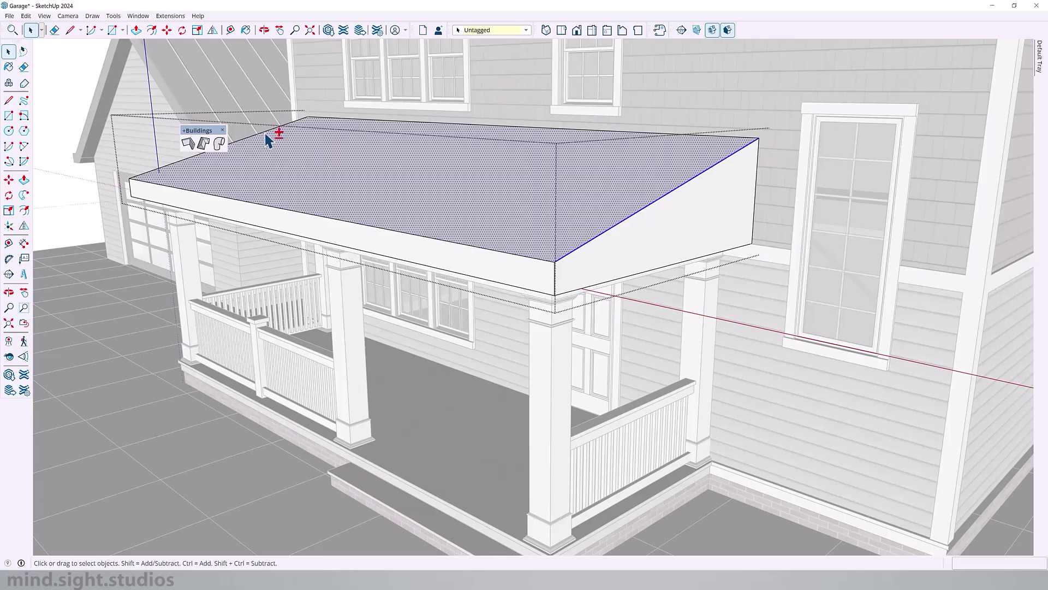
pyautogui.press('m')
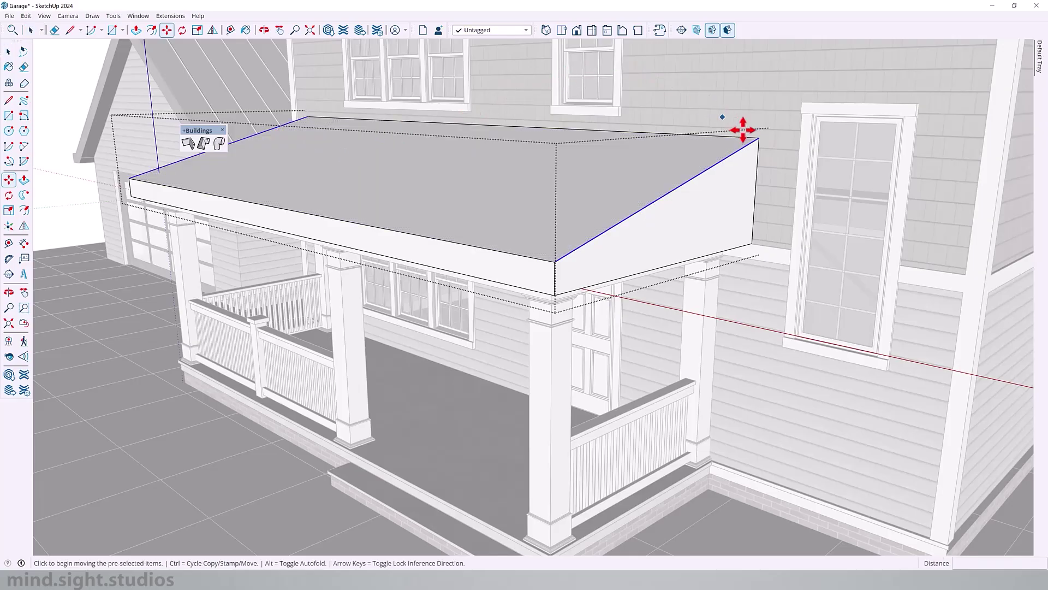
pyautogui.press('ctrl')
pyautogui.click(757, 137)
pyautogui.write('10')
pyautogui.press('Return')
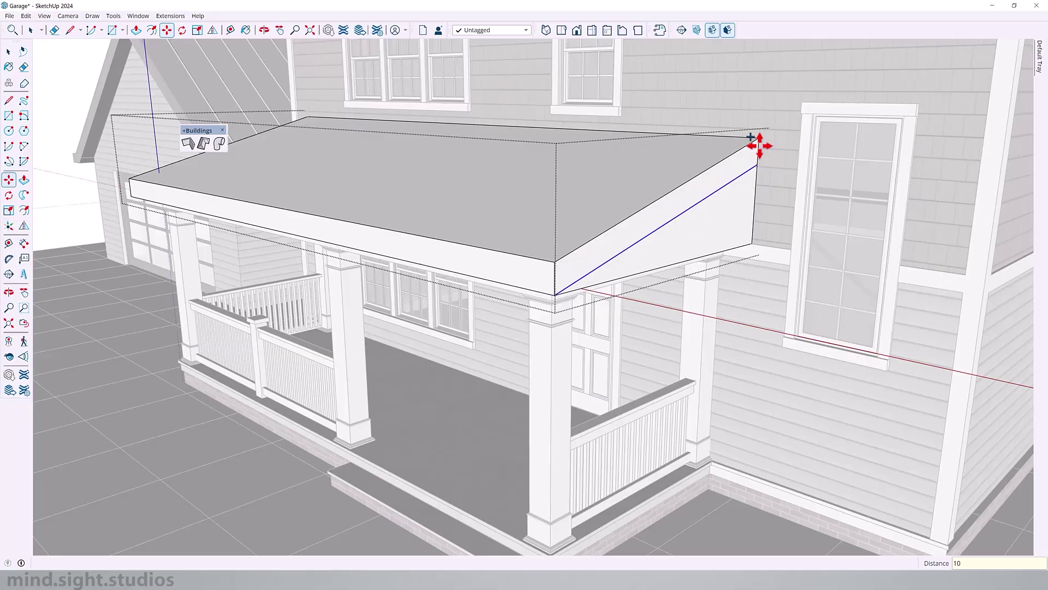
# Step: Push/Pull the triangular end faces below the porch roof's sloped fascia inward 1'
pyautogui.press('p')
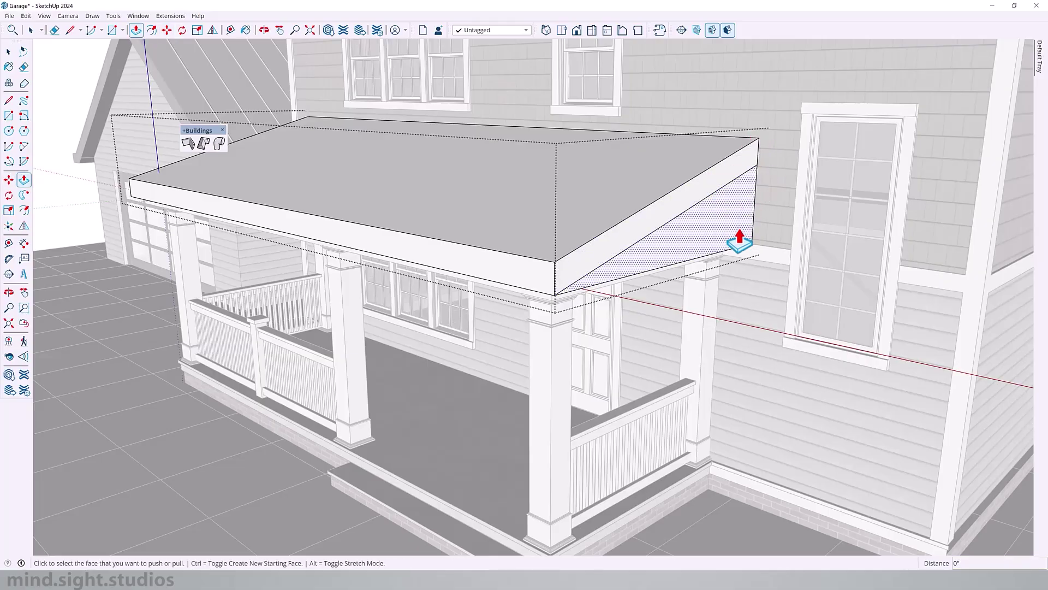
pyautogui.moveTo(739, 240); pyautogui.dragTo(725, 174, button='middle')
pyautogui.click(724, 174)
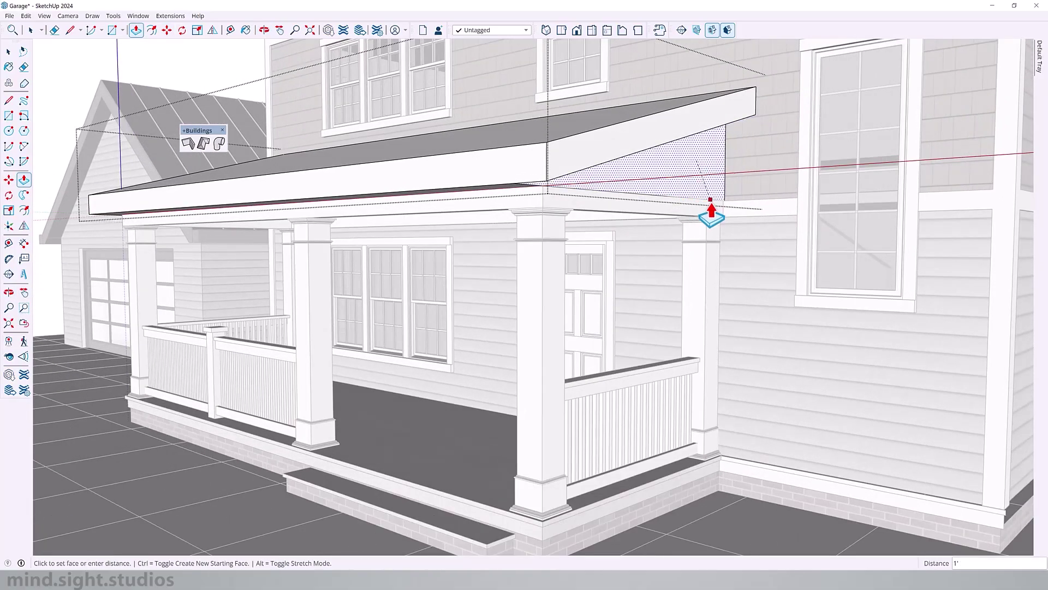
pyautogui.click(714, 210)
pyautogui.moveTo(716, 211)
pyautogui.mouseDown(button='middle')
pyautogui.moveTo(755, 187)
pyautogui.moveTo(428, 175)
pyautogui.moveTo(410, 194)
pyautogui.mouseUp(button='middle')
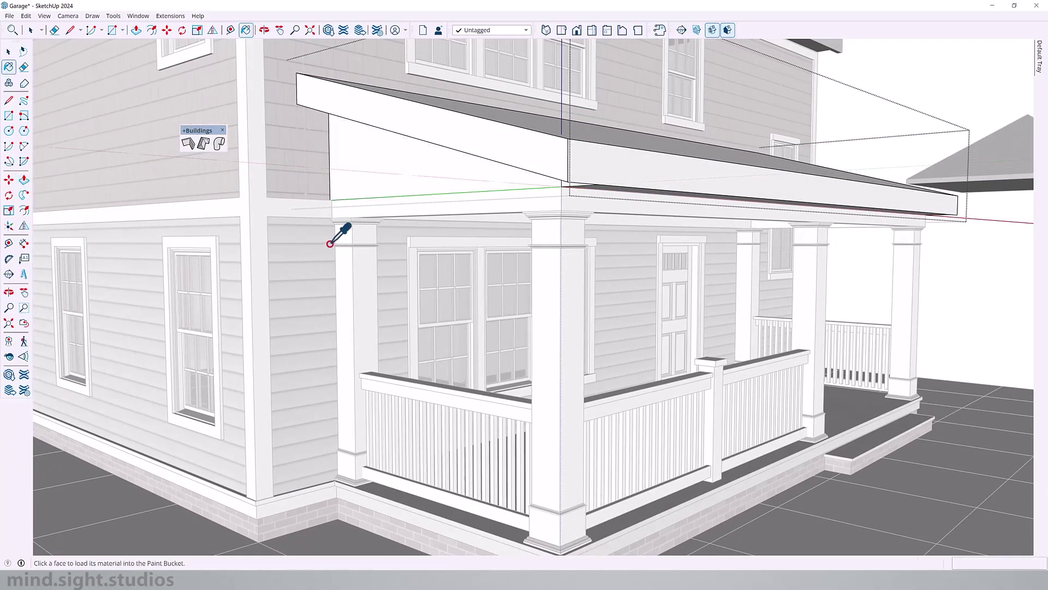
# Step: Paint the recessed triangular end faces under the porch roof with the house's lower horizontal siding material
pyautogui.press('b')
pyautogui.moveTo(335, 203); pyautogui.dragTo(616, 188, button='middle')
pyautogui.click(647, 172)
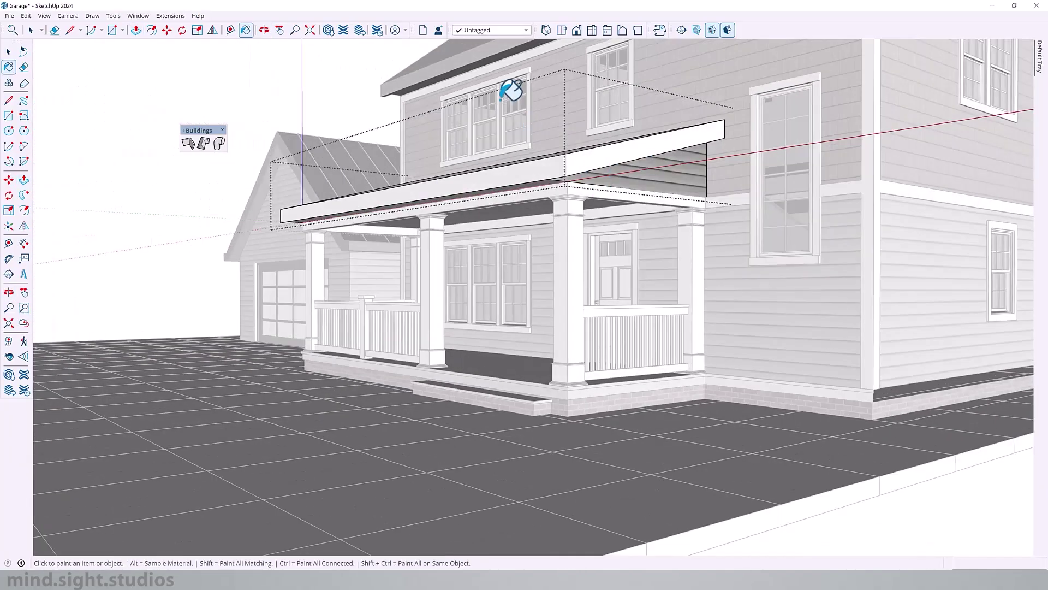
# Step: Sample the main roof's fascia material and apply it to the porch roof's front and sloped end fascias
pyautogui.keyDown('alt'); pyautogui.click(477, 60); pyautogui.keyUp('alt')
pyautogui.click(612, 156)
pyautogui.click(548, 169)
pyautogui.moveTo(552, 166)
pyautogui.mouseDown(button='middle')
pyautogui.moveTo(781, 204)
pyautogui.moveTo(961, 203)
pyautogui.mouseUp(button='middle')
pyautogui.click(475, 206)
# Step: Paint the porch roof's slope with the shingle material sampled from the main roof, and exit the roof group
pyautogui.moveTo(505, 222)
pyautogui.mouseDown(button='middle')
pyautogui.moveTo(122, 269)
pyautogui.moveTo(55, 295)
pyautogui.mouseUp(button='middle')
pyautogui.press('c')
pyautogui.moveTo(463, 75); pyautogui.dragTo(474, 84, button='middle')
pyautogui.press('b')
pyautogui.keyDown('alt'); pyautogui.click(474, 83); pyautogui.keyUp('alt')
pyautogui.click(475, 197)
pyautogui.press('space')
pyautogui.press('Escape')
pyautogui.press('Escape')
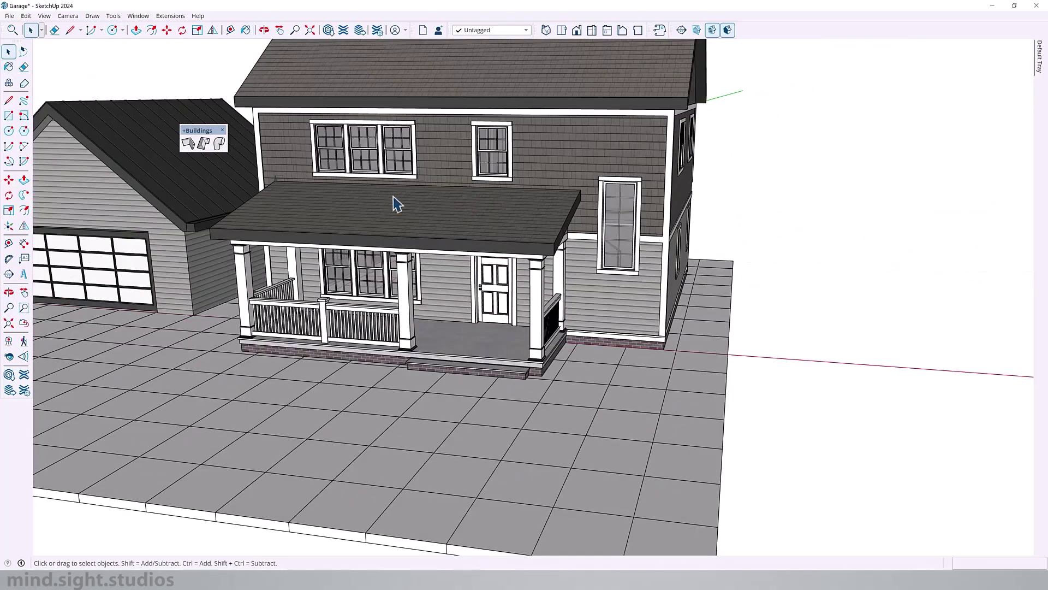
pyautogui.moveTo(393, 196); pyautogui.dragTo(497, 222, button='middle')
pyautogui.scroll(3, 496, 222)
pyautogui.moveTo(387, 219); pyautogui.dragTo(786, 215, button='middle')
pyautogui.press('space')
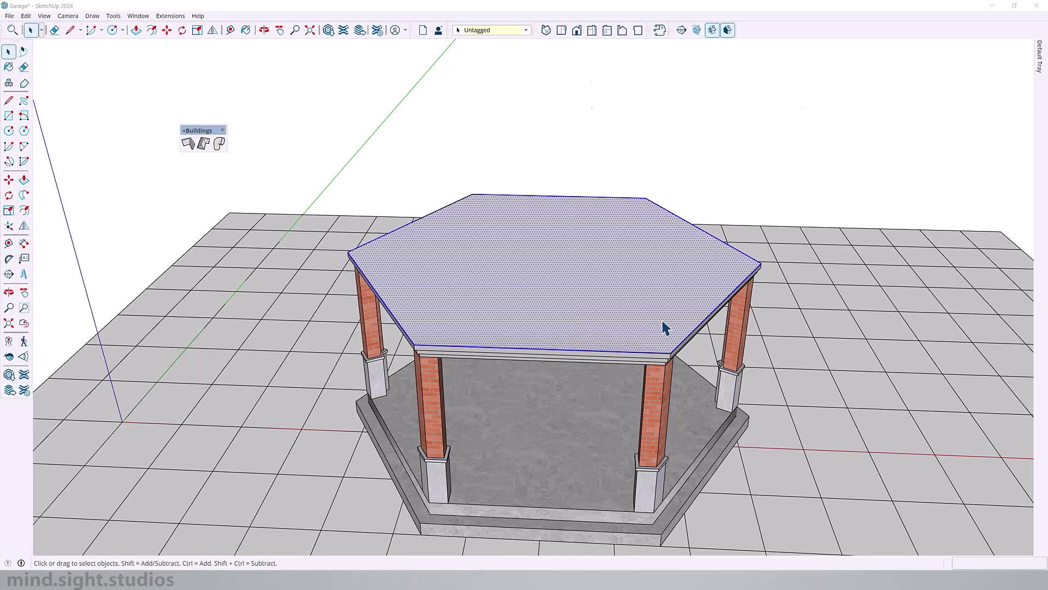
# Step: Offset the outline of the hexagonal gazebo's top face outward by 10" for the roof overhang
pyautogui.moveTo(665, 328); pyautogui.dragTo(506, 354, button='middle')
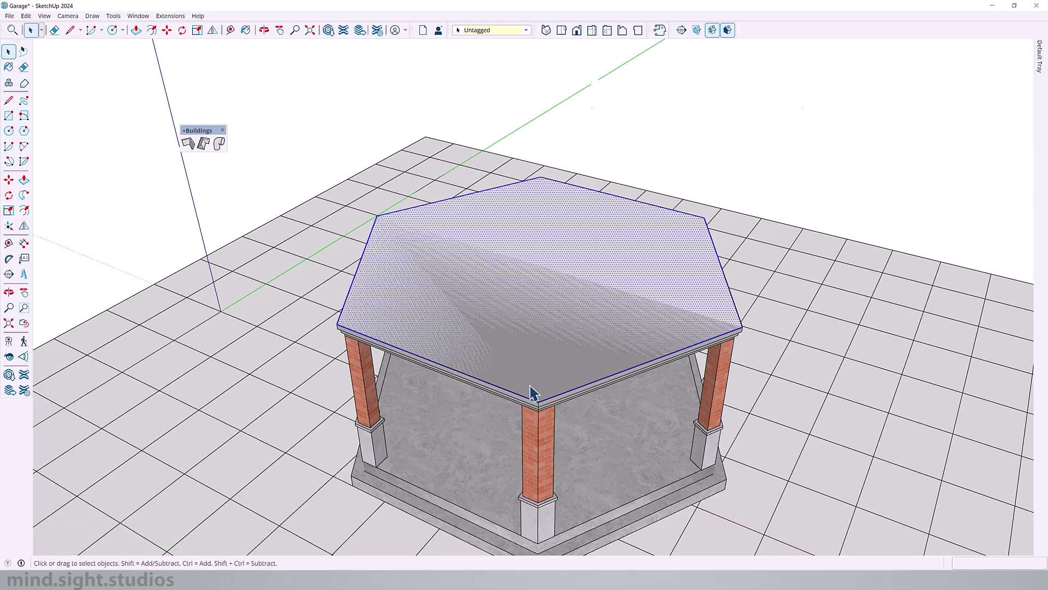
pyautogui.moveTo(530, 387); pyautogui.dragTo(446, 335, button='middle')
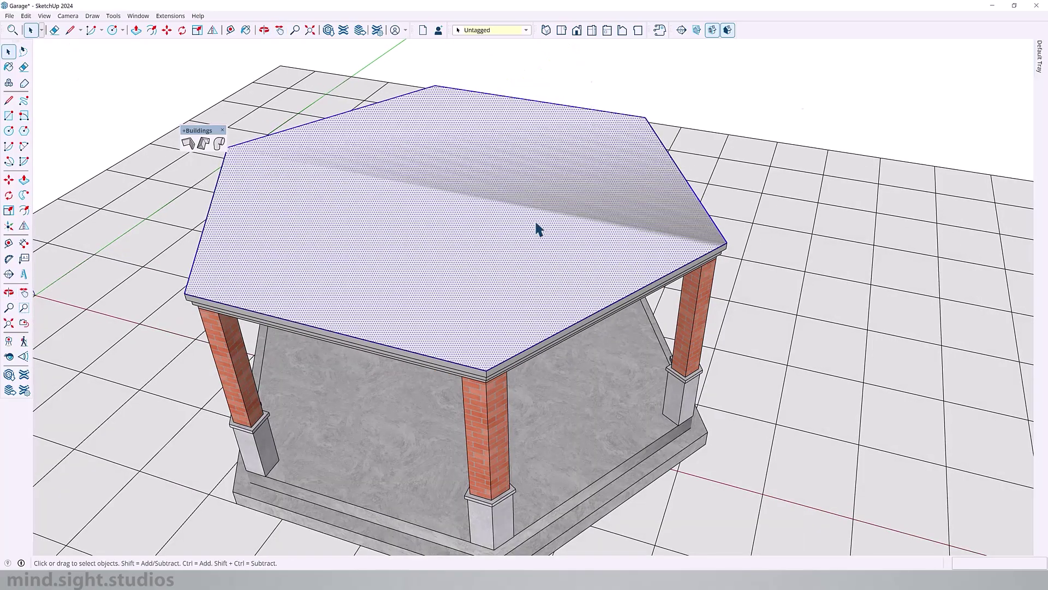
pyautogui.press('f')
pyautogui.click(612, 304)
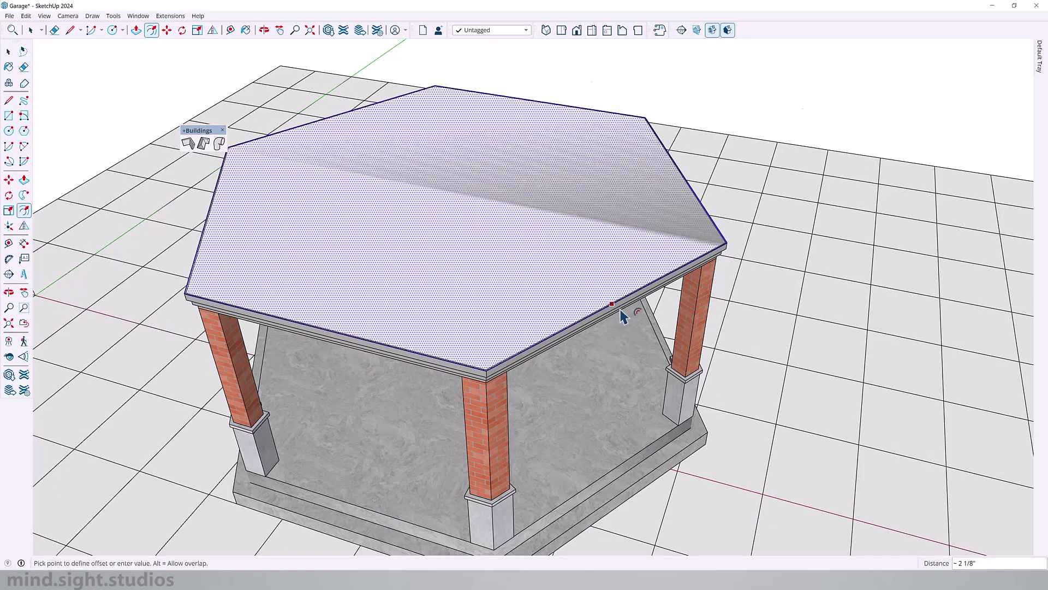
pyautogui.press('Return')
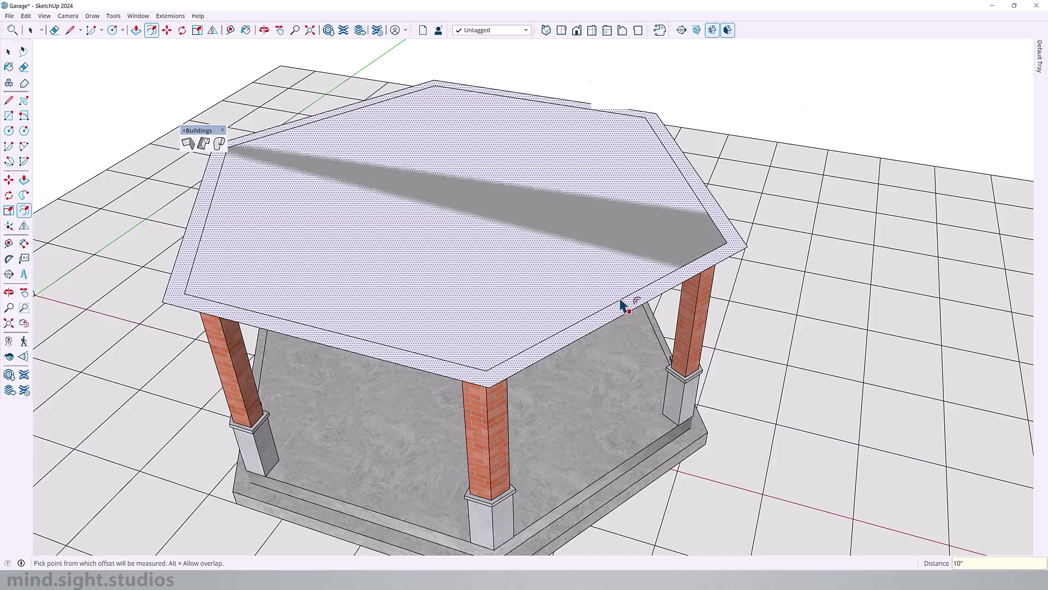
# Step: Push/Pull the gazebo's enlarged hexagonal top face up 10" to form the fascia
pyautogui.press('p')
pyautogui.click(679, 283)
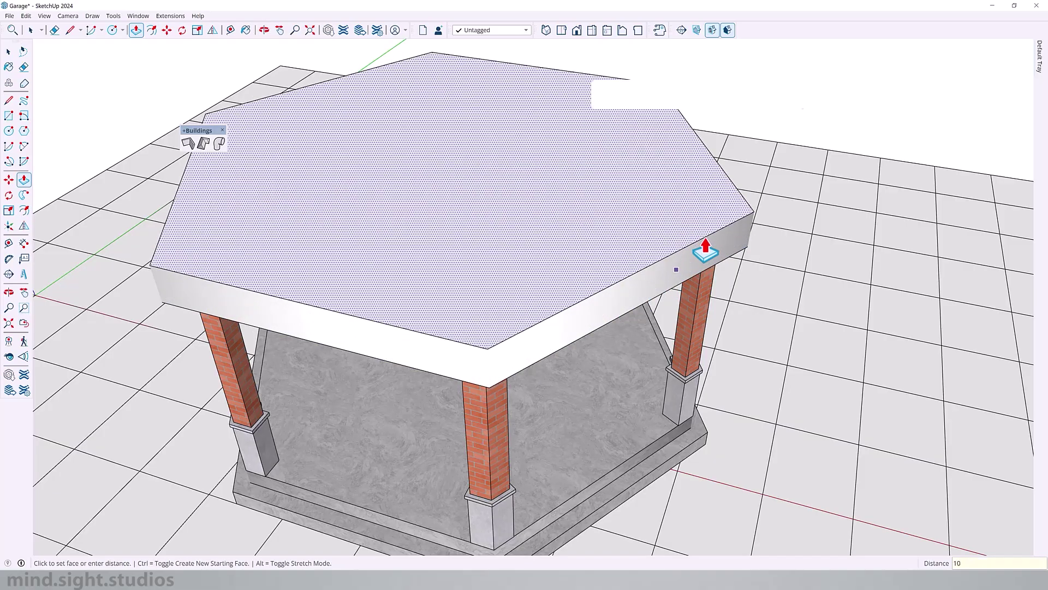
pyautogui.write('10')
pyautogui.press('Return')
pyautogui.press('space')
pyautogui.scroll(-3, 526, 307)
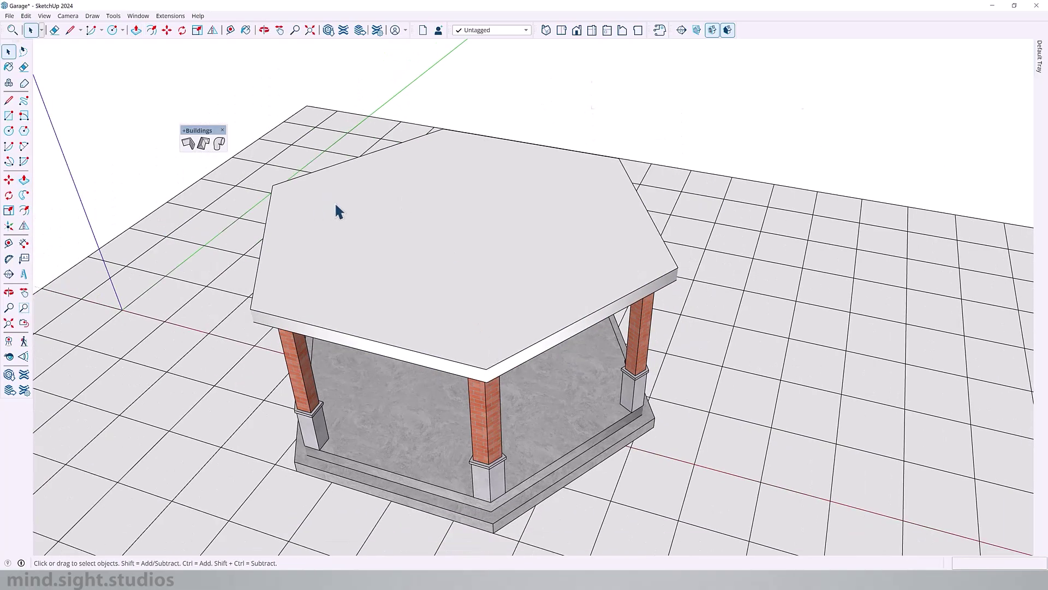
# Step: Generate a hipped roof on the gazebo's hexagonal top face with a 15-degree slope
pyautogui.click(202, 147)
pyautogui.click(464, 226)
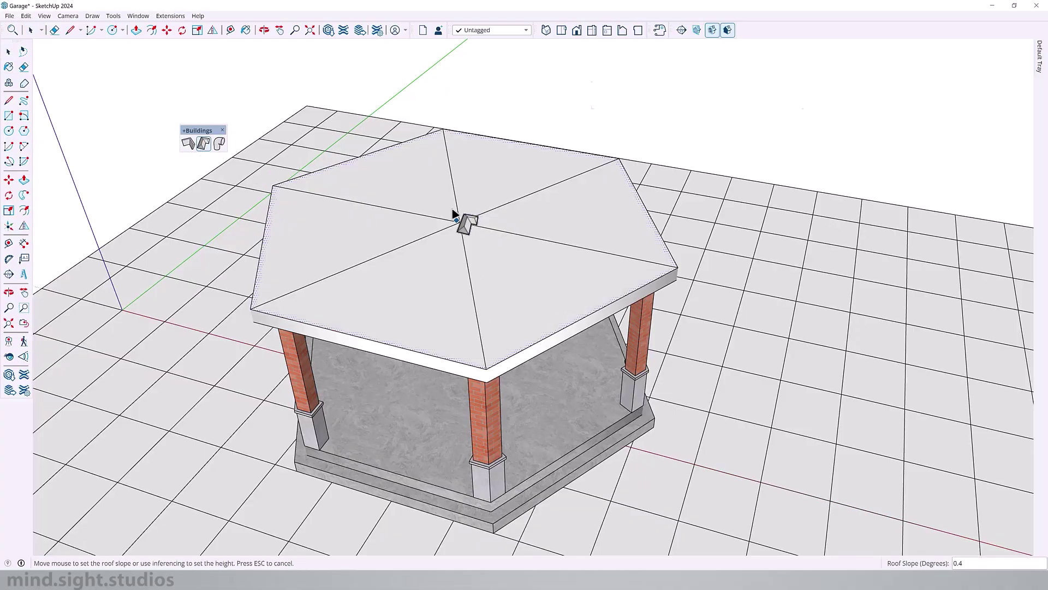
pyautogui.moveTo(467, 206); pyautogui.dragTo(498, 128, button='middle')
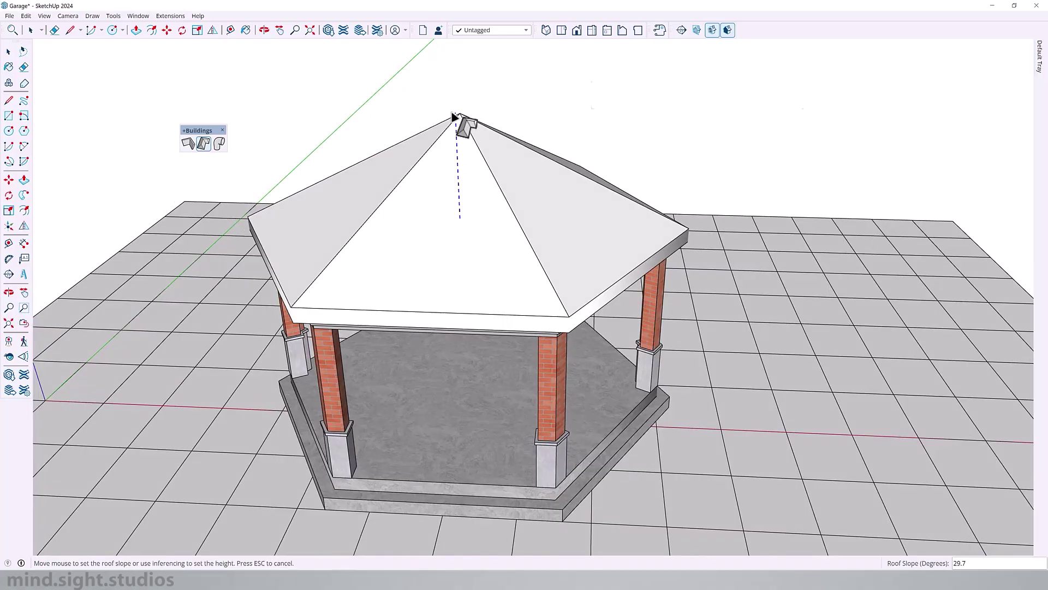
pyautogui.write('15')
pyautogui.press('Return')
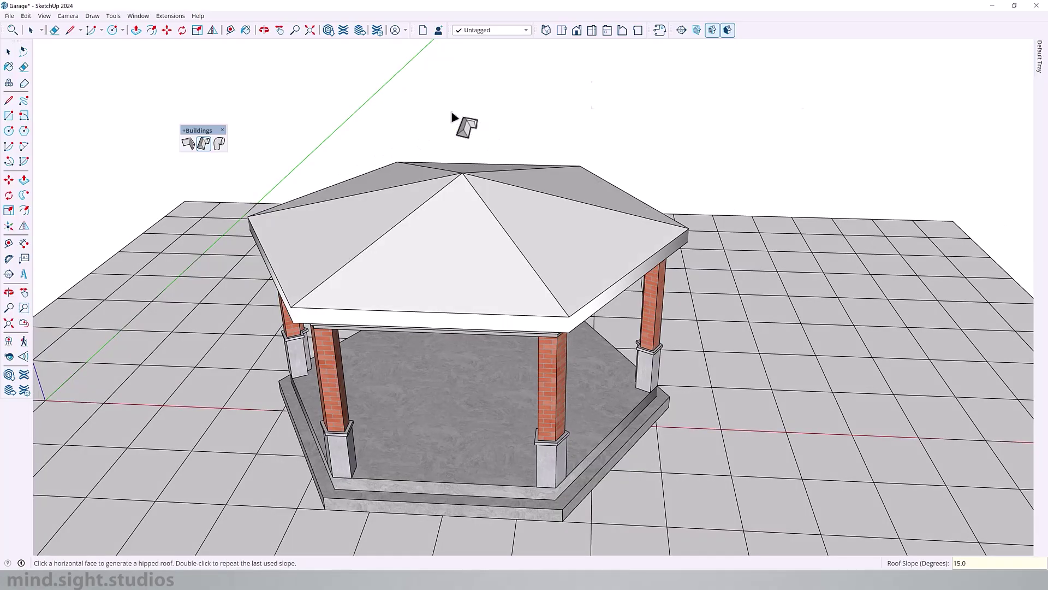
# Step: Try slopes of 20 and 35 degrees on the gazebo's hipped roof, settle on 28 degrees, and inspect the roof
pyautogui.write('20')
pyautogui.press('Return')
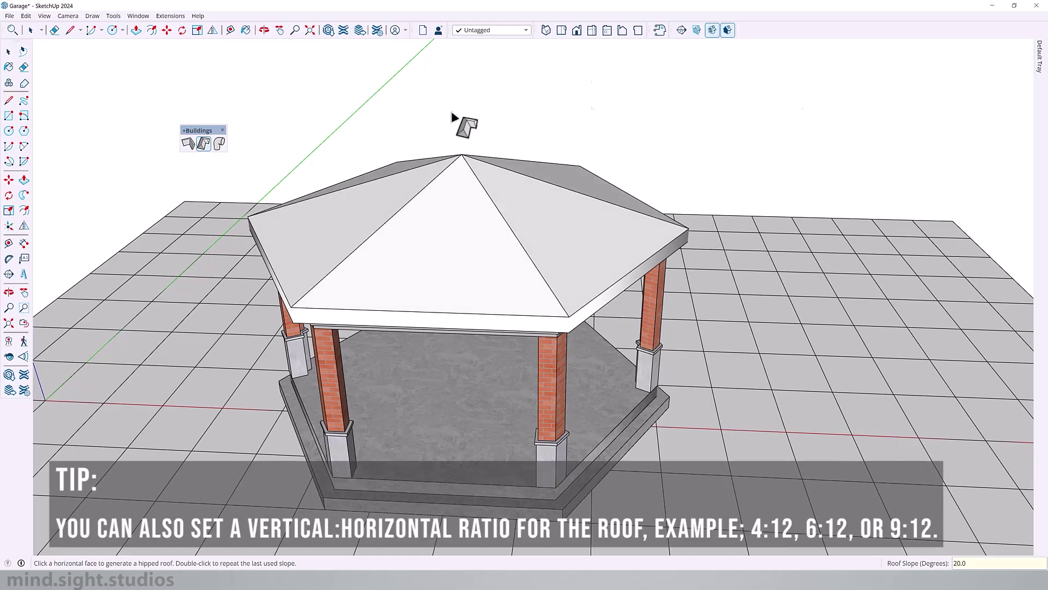
pyautogui.write('35')
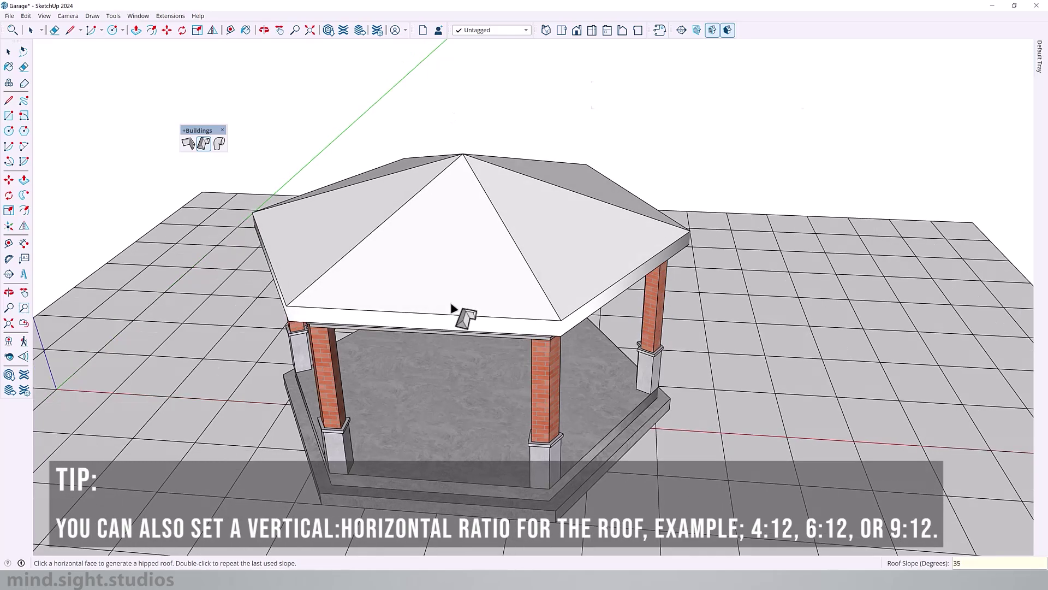
pyautogui.press('Return')
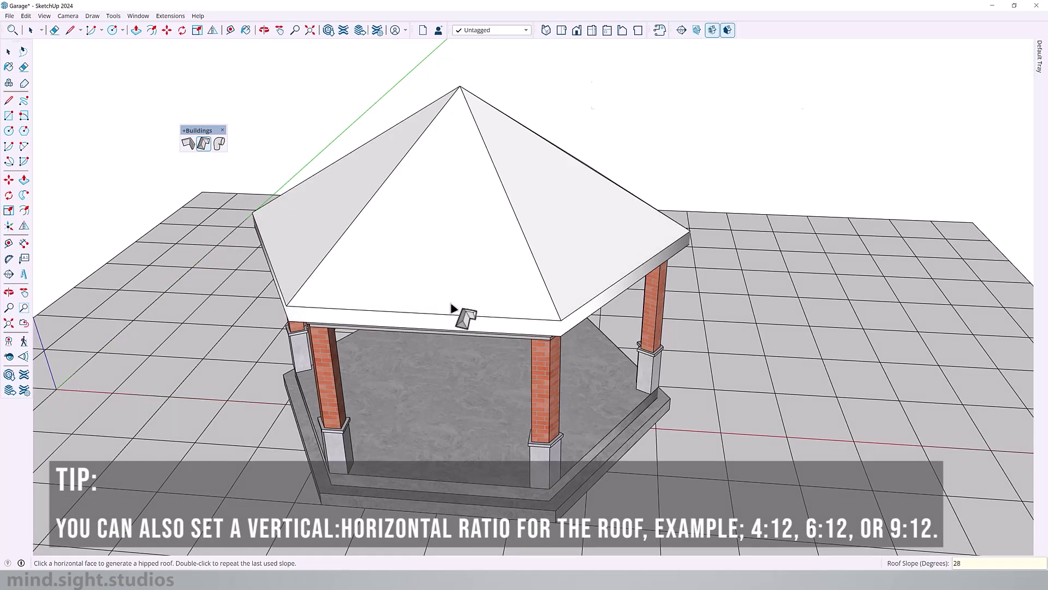
pyautogui.moveTo(490, 286); pyautogui.dragTo(555, 232, button='middle')
pyautogui.press('space')
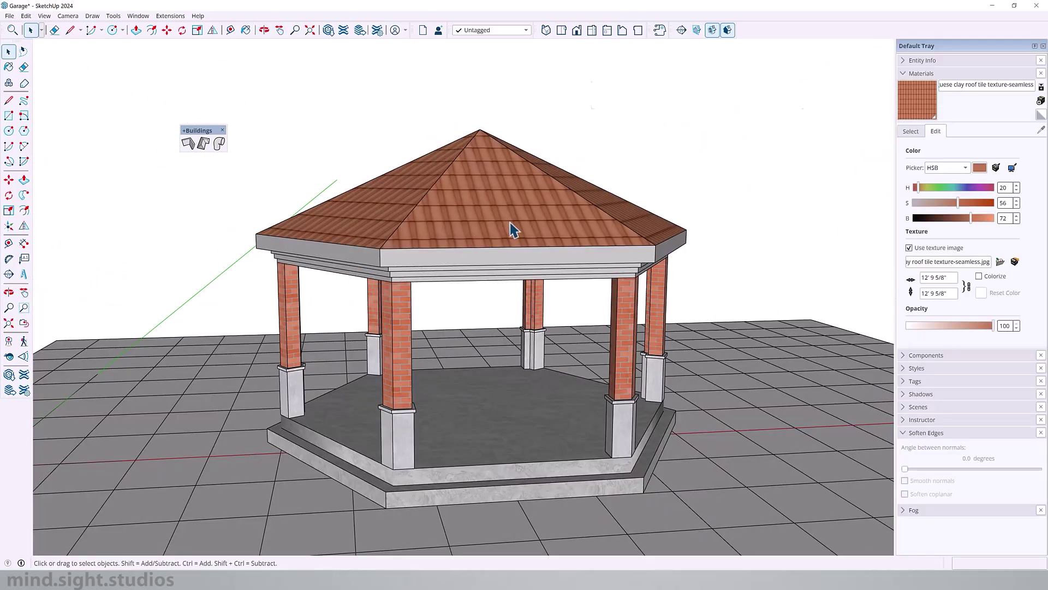
pyautogui.moveTo(513, 229); pyautogui.dragTo(488, 160, button='middle')
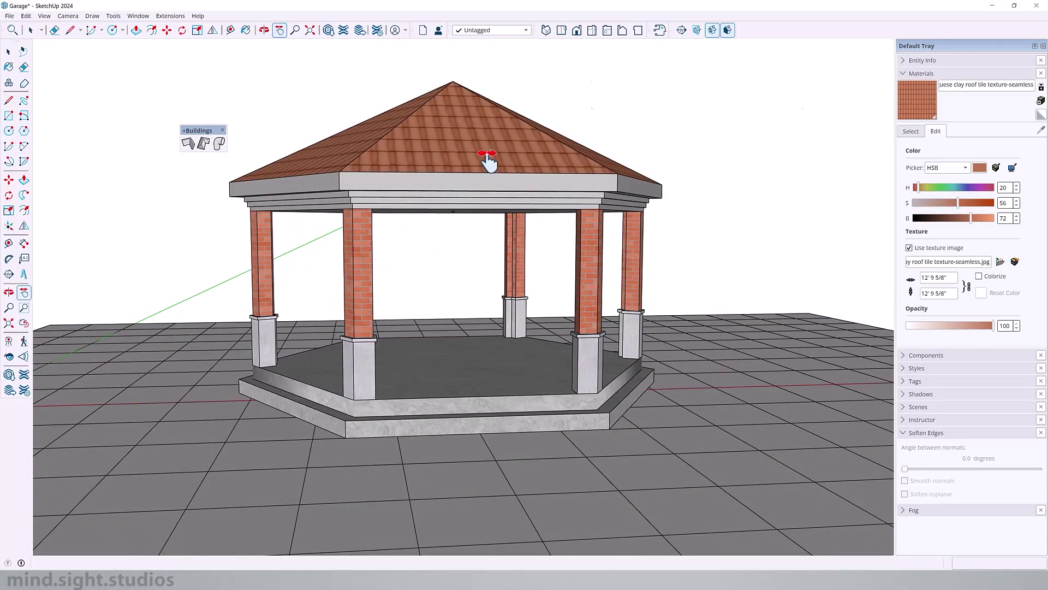
pyautogui.moveTo(346, 175); pyautogui.dragTo(357, 155, button='middle')
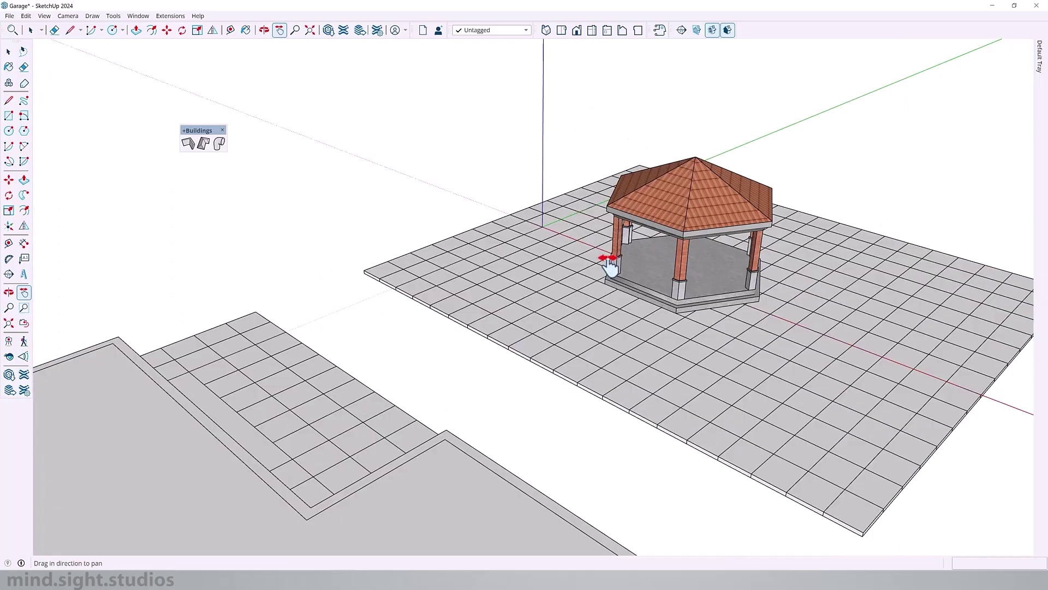
# Step: Offset the outer outline of the single-storey garage house's flat top face outward by 12" for the roof overhang
pyautogui.moveTo(613, 266); pyautogui.dragTo(809, 184)
pyautogui.scroll(-2, 369, 290)
pyautogui.moveTo(367, 290); pyautogui.dragTo(476, 315, button='middle')
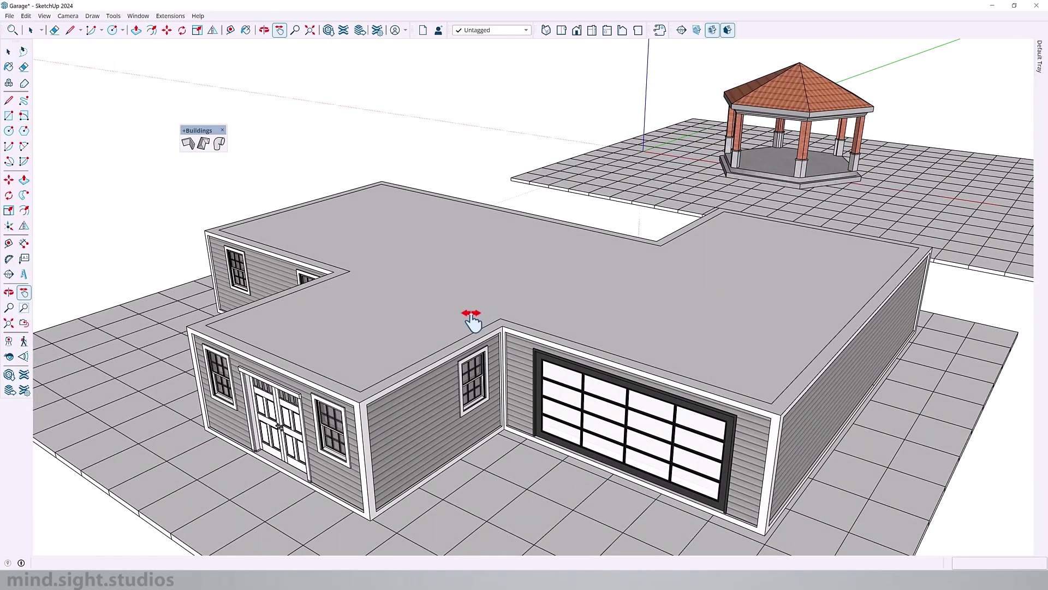
pyautogui.press('space')
pyautogui.doubleClick(426, 326)
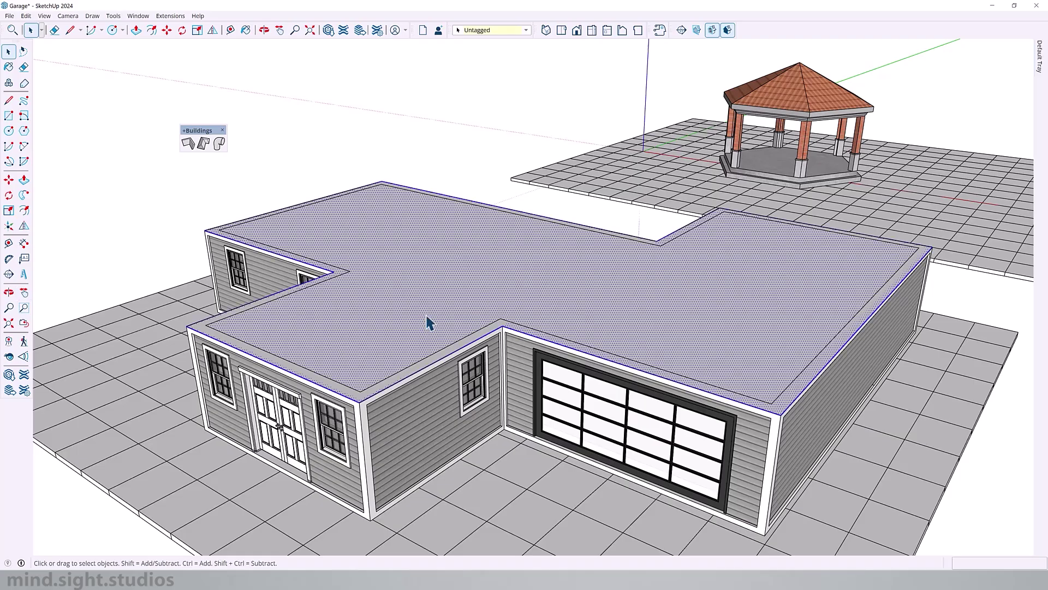
pyautogui.moveTo(426, 317); pyautogui.dragTo(358, 272, button='middle')
pyautogui.scroll(-2, 358, 271)
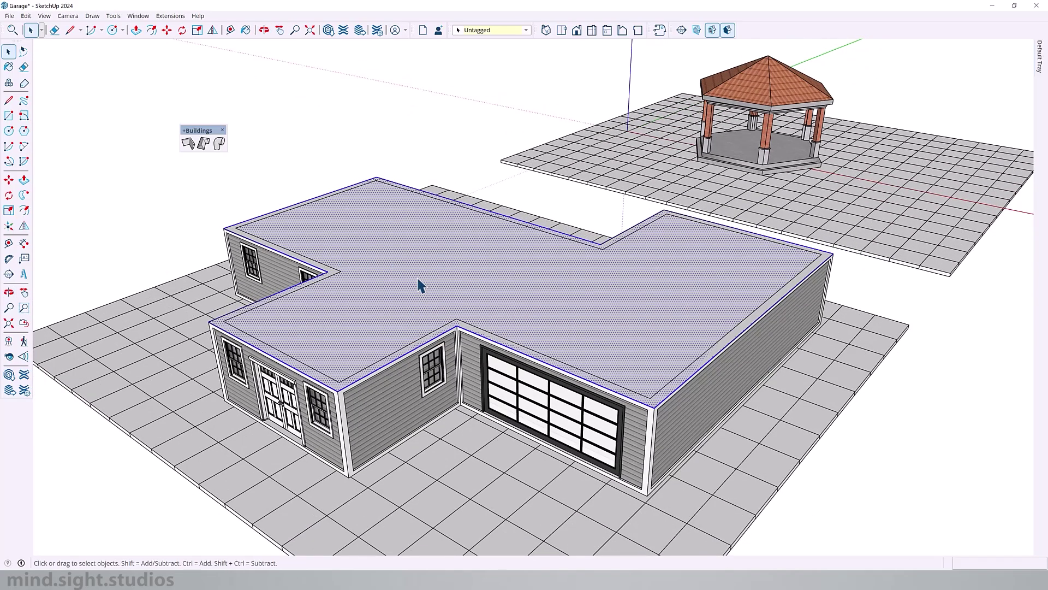
pyautogui.moveTo(420, 285); pyautogui.dragTo(457, 286, button='middle')
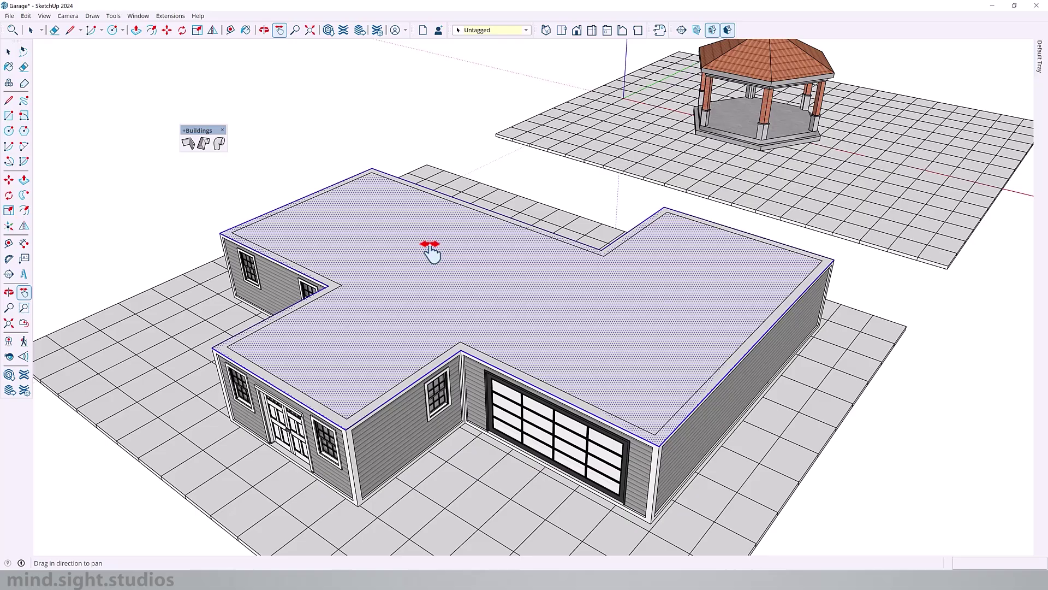
pyautogui.press('f')
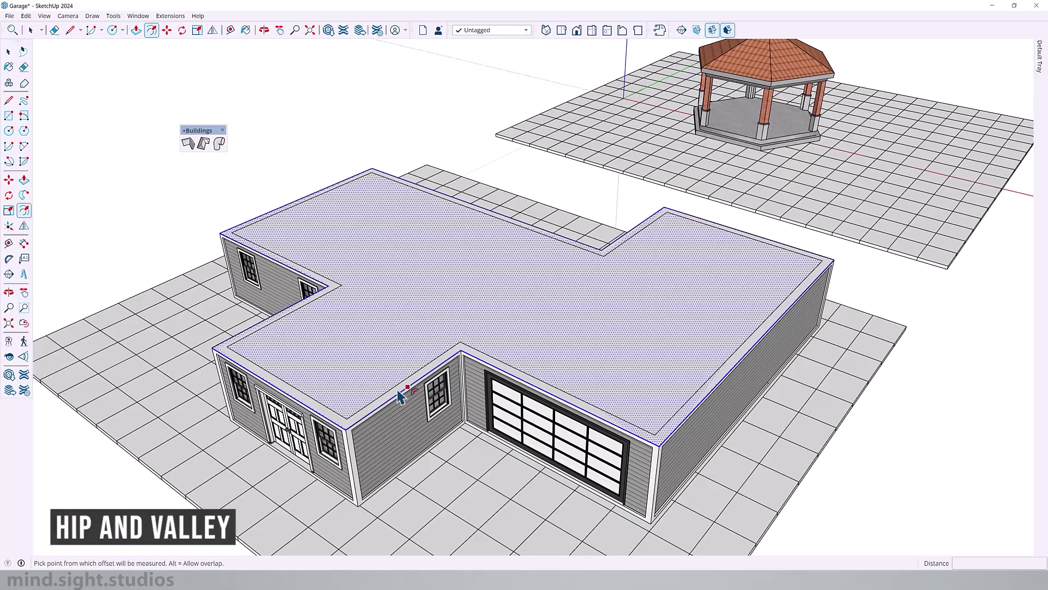
pyautogui.click(399, 393)
pyautogui.write('12')
pyautogui.press('Return')
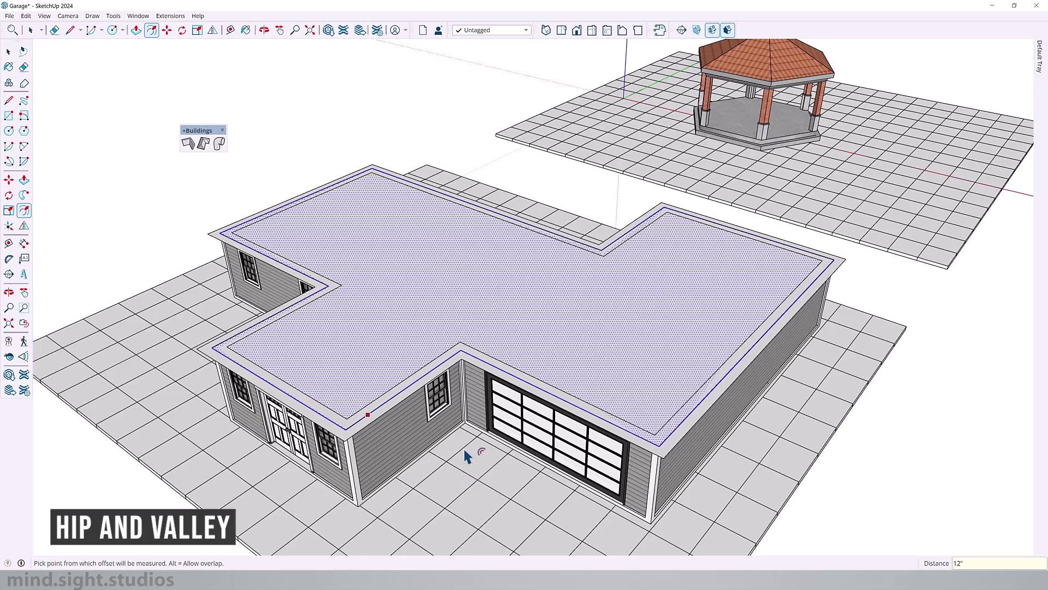
# Step: Push/Pull the garage house's enlarged flat top face upward to form the roof fascia
pyautogui.press('p')
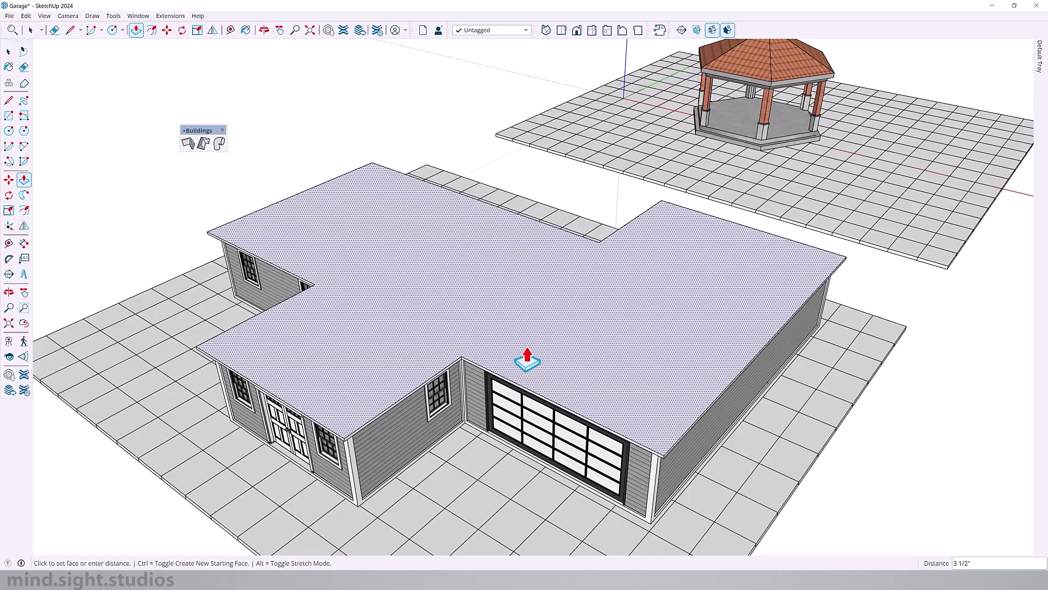
pyautogui.press('Return')
pyautogui.moveTo(527, 360); pyautogui.dragTo(345, 257, button='middle')
pyautogui.press('space')
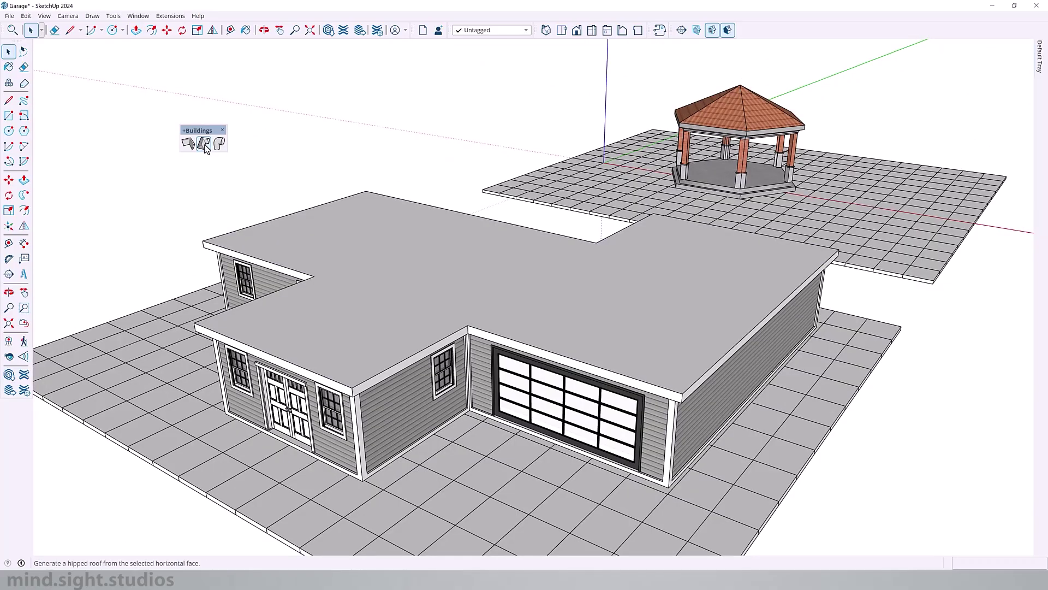
# Step: Generate a hipped roof on the garage house's flat top face with a 25-degree slope
pyautogui.click(204, 143)
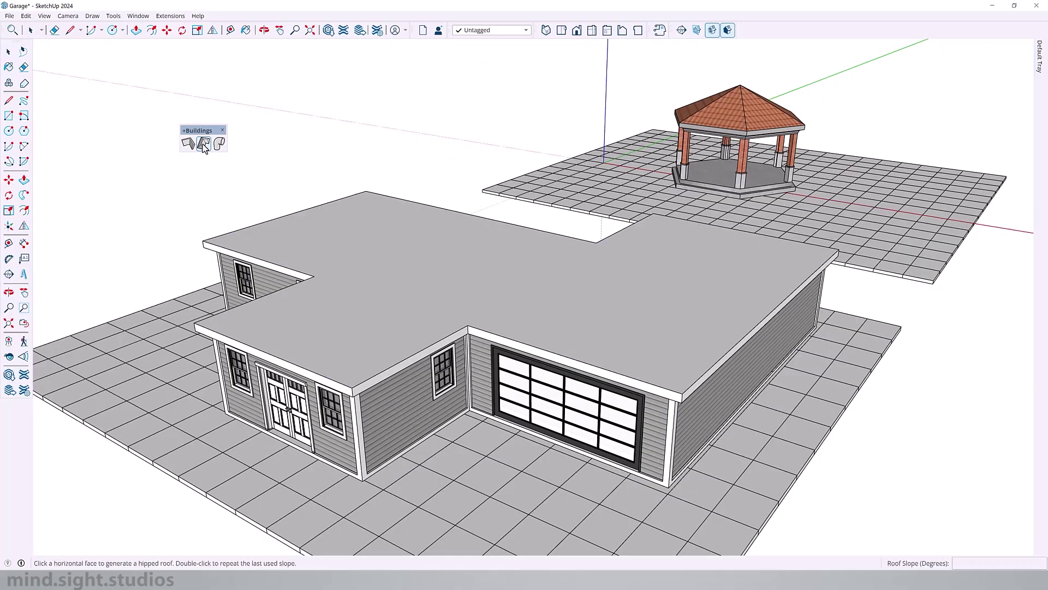
pyautogui.click(437, 282)
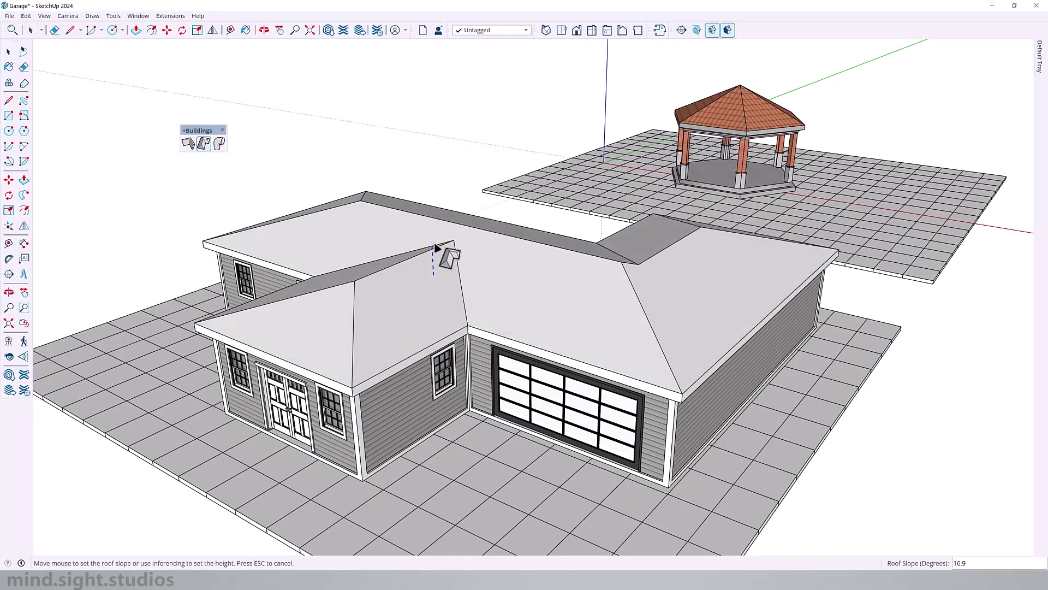
pyautogui.moveTo(440, 247); pyautogui.dragTo(414, 256, button='middle')
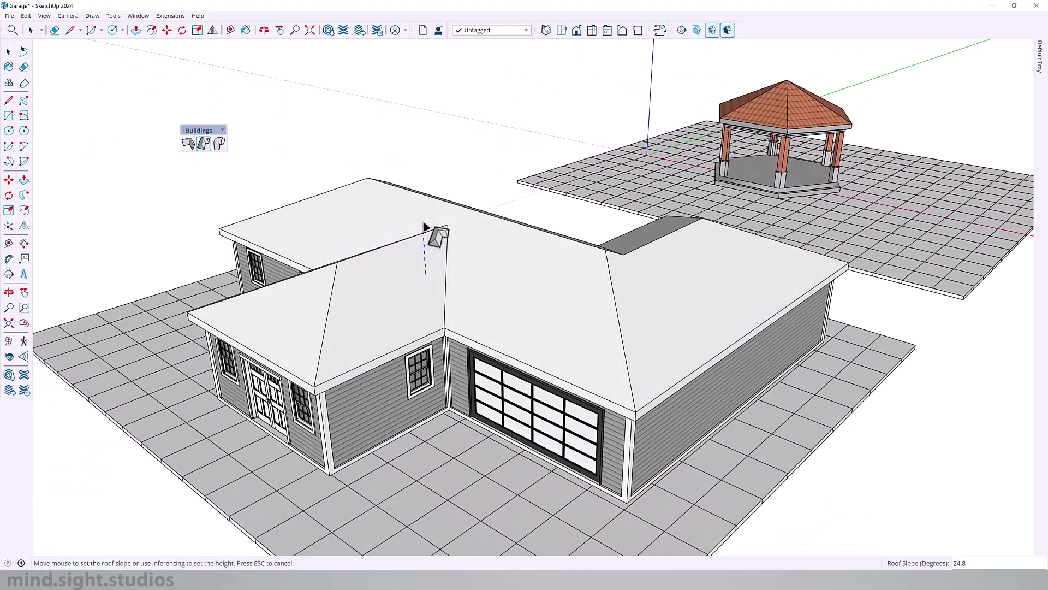
pyautogui.write('25')
pyautogui.press('Return')
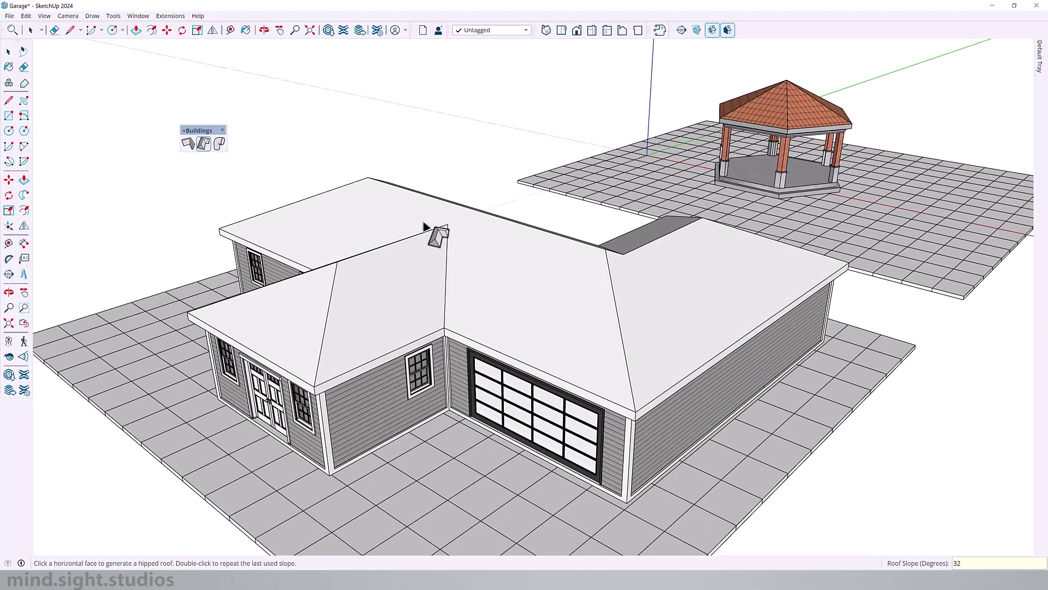
# Step: Set the garage house's hipped roof slope to 32 degrees and inspect the hip and valley roof
pyautogui.press('Return')
pyautogui.moveTo(398, 244); pyautogui.dragTo(342, 206, button='middle')
pyautogui.moveTo(406, 262); pyautogui.dragTo(509, 224, button='middle')
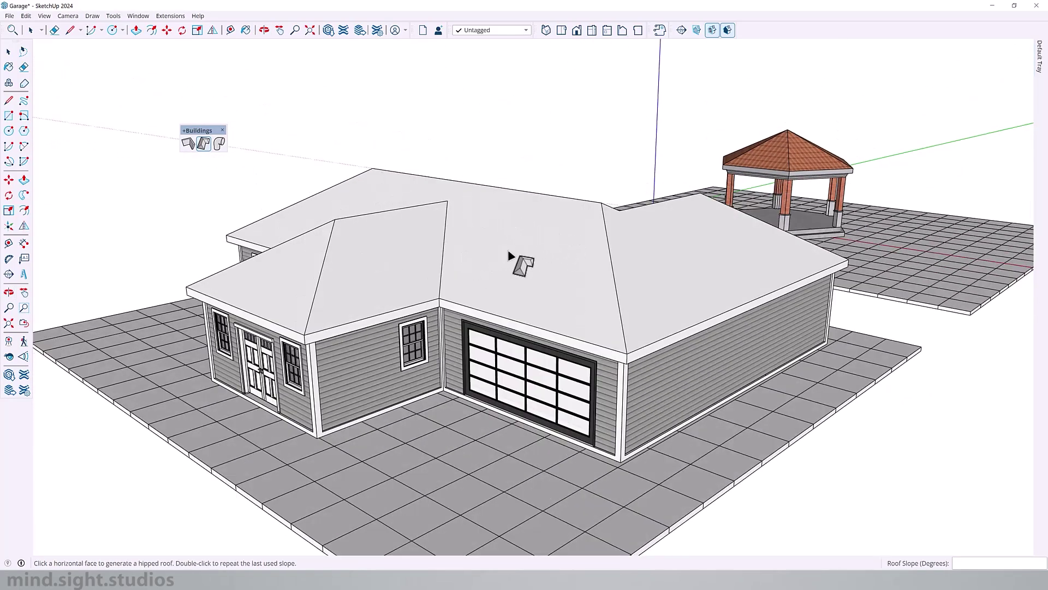
pyautogui.moveTo(486, 261); pyautogui.dragTo(389, 243, button='middle')
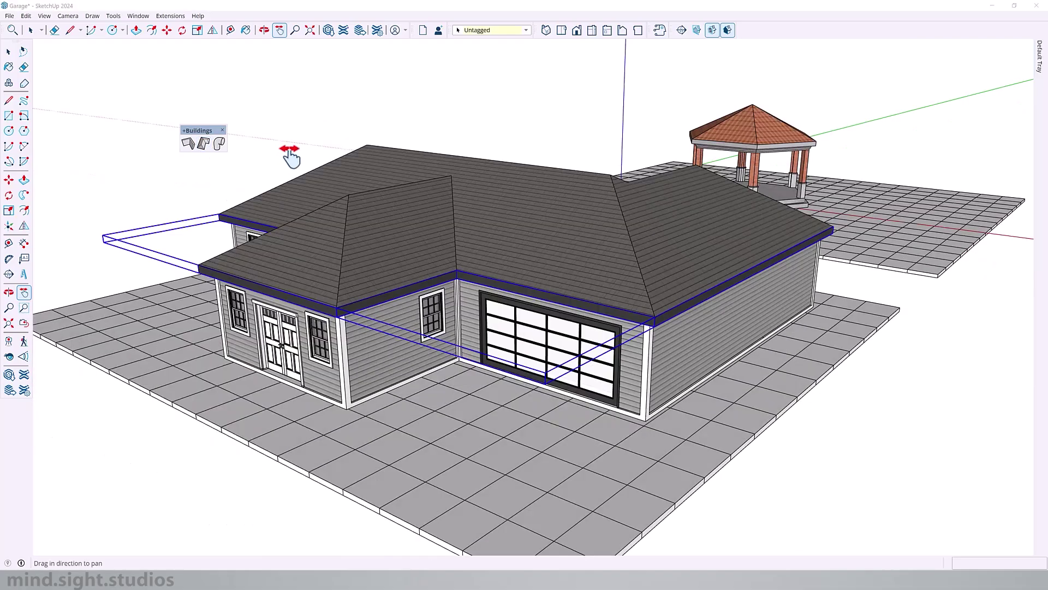
pyautogui.moveTo(290, 154); pyautogui.dragTo(464, 255)
pyautogui.press('h')
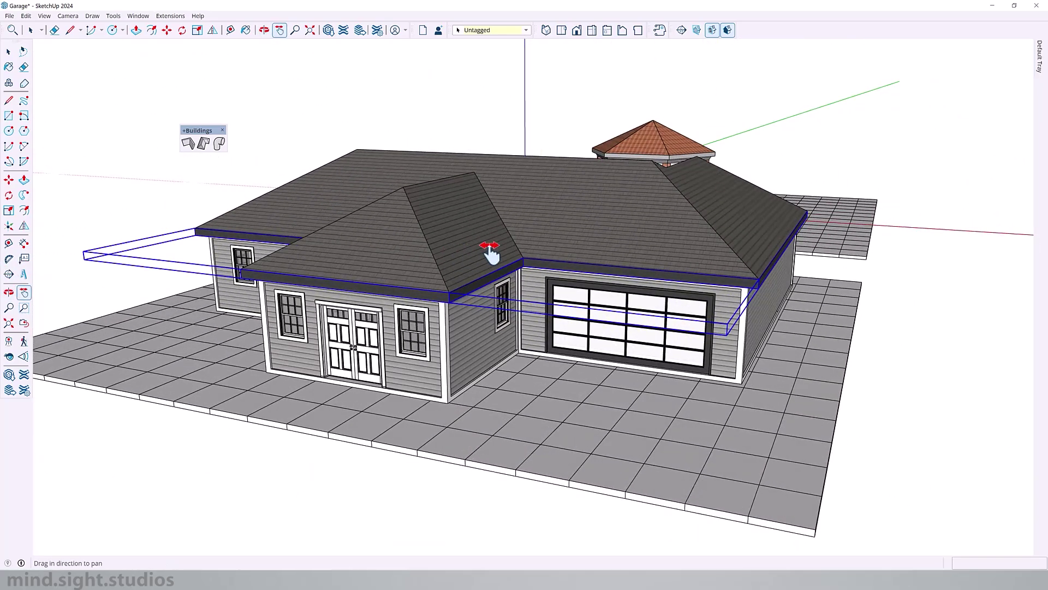